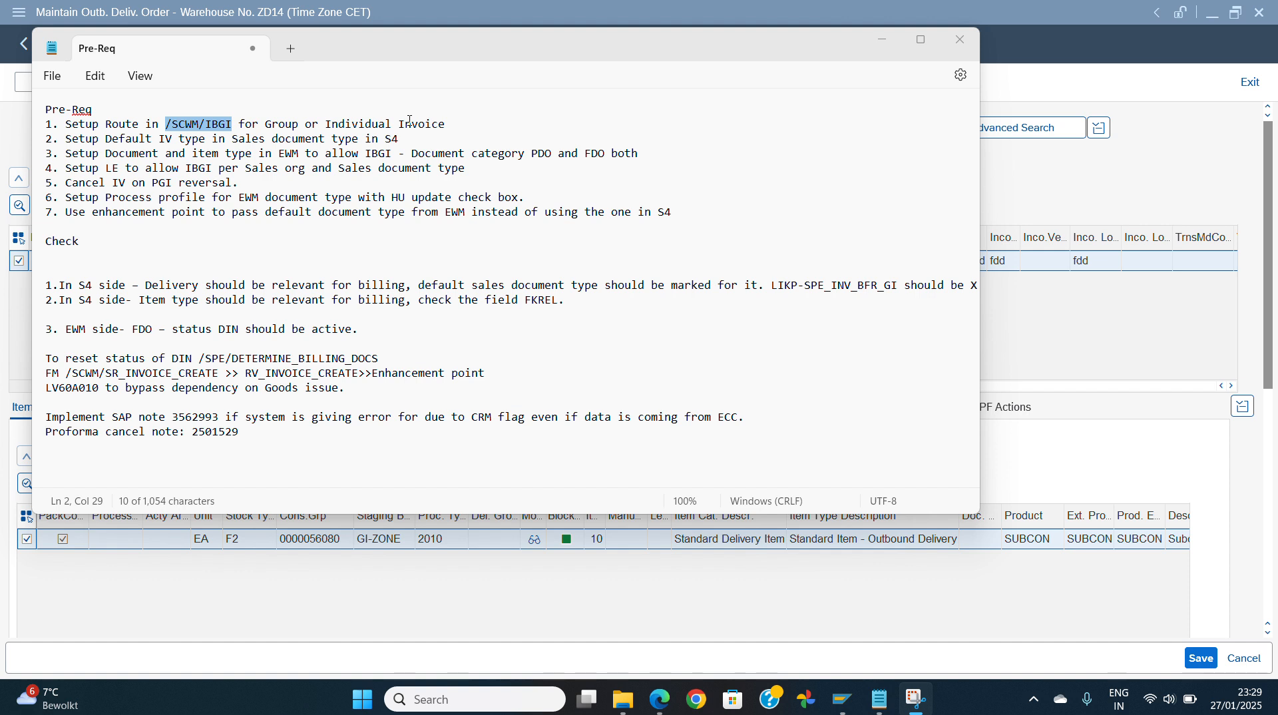
- Read through the numbered prerequisites for invoice before goods issue in the Pre-Req notes
left_click(667, 144)
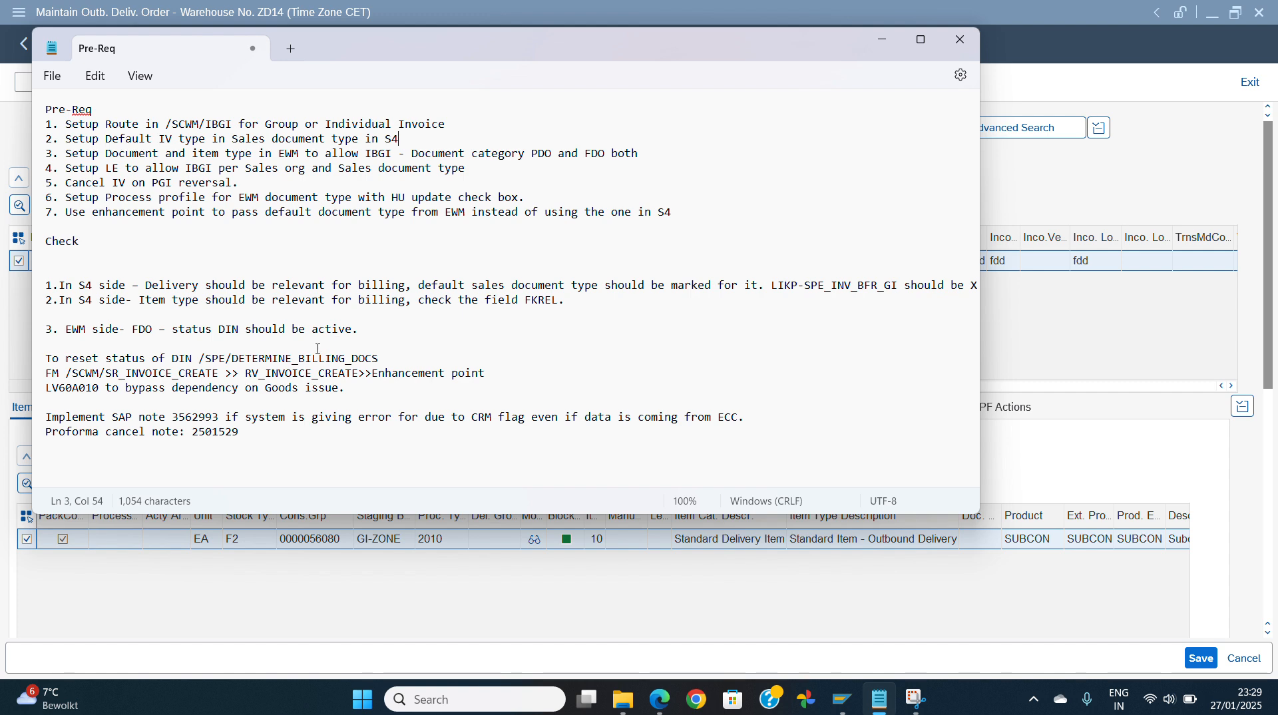
left_click_drag(45, 110, 190, 214)
left_click(238, 257)
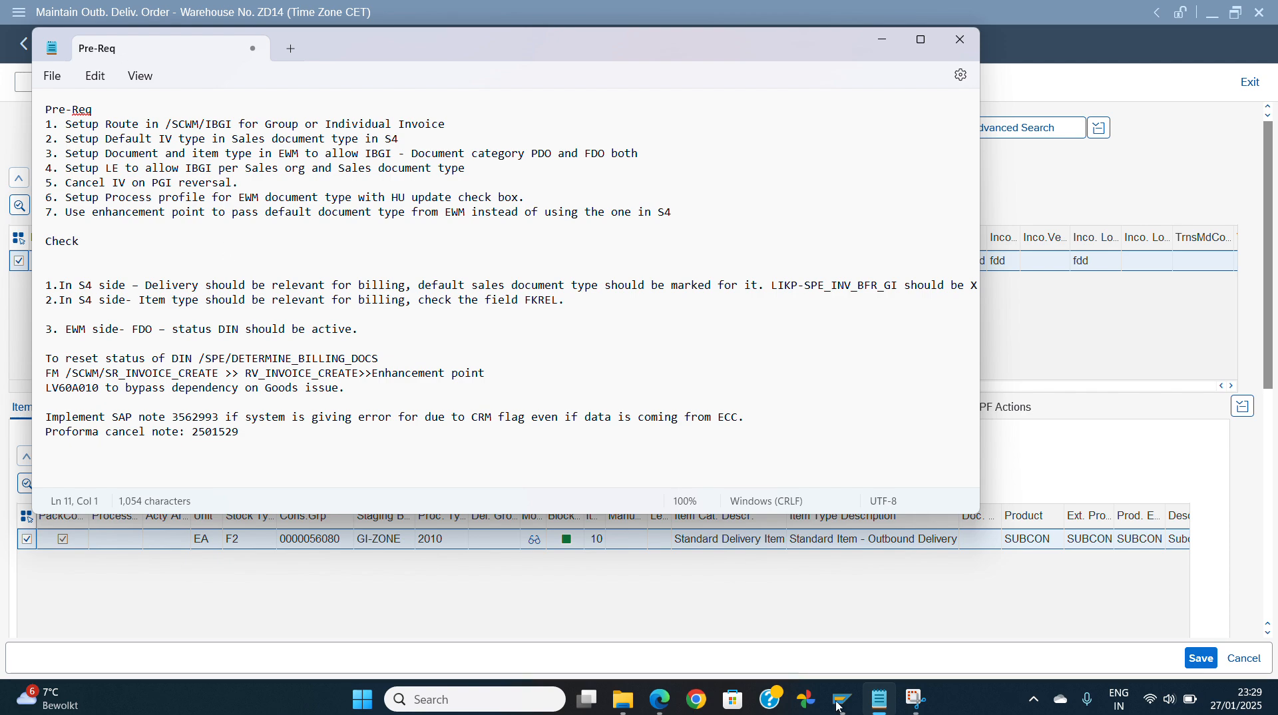
- Switch to the SAP Display IMG window, open Determine Invoice Before Goods Issue (IBGI) Indicator and view the IBGI options for sales type OR
mouse_move(842, 699)
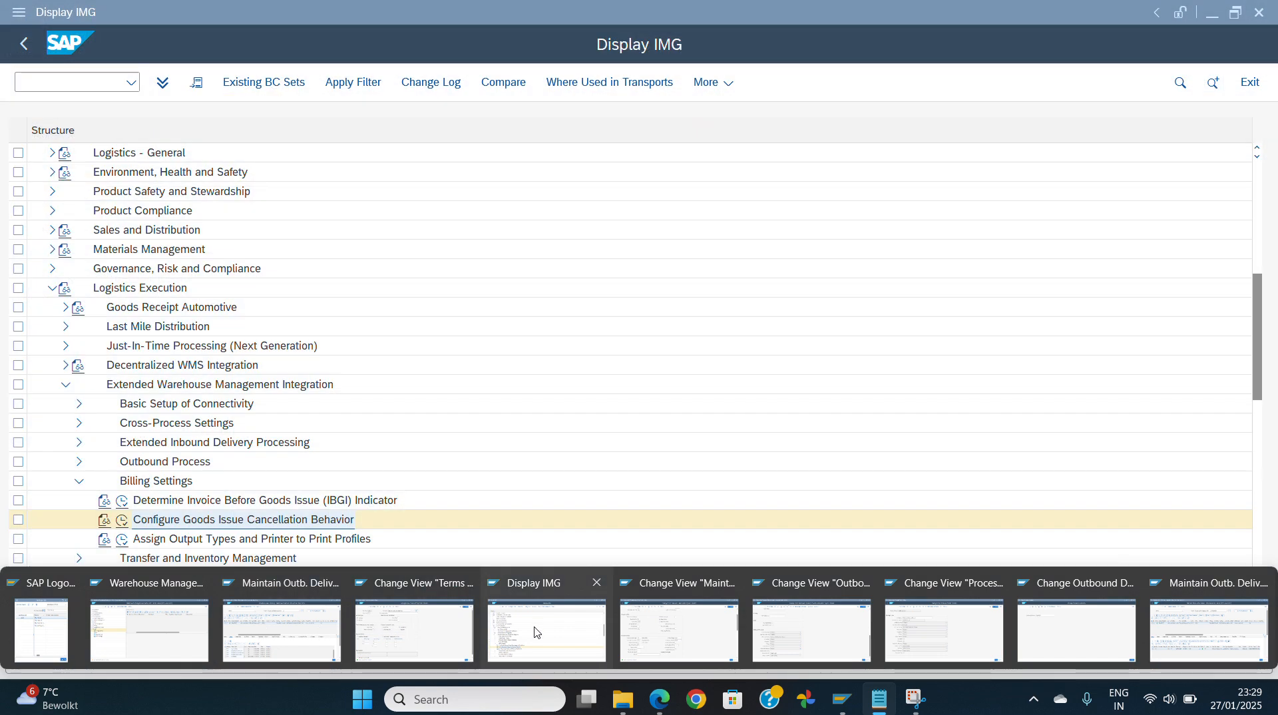
left_click(537, 631)
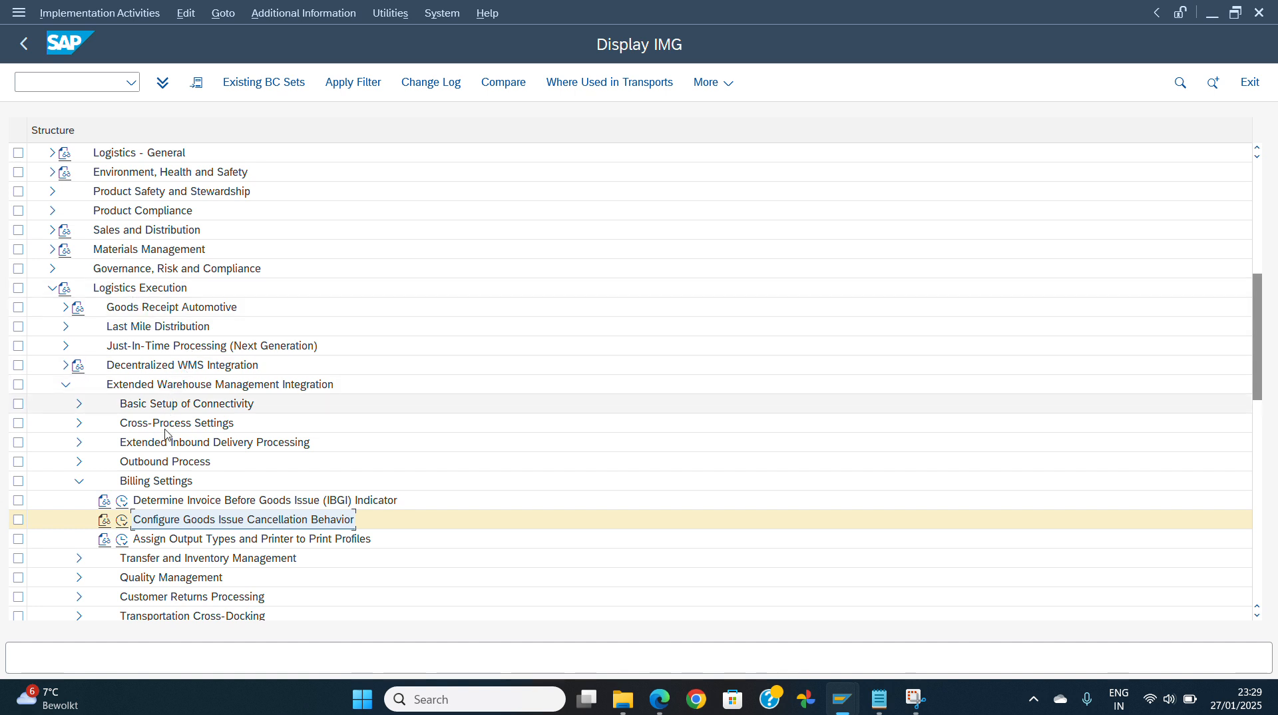
left_click(122, 504)
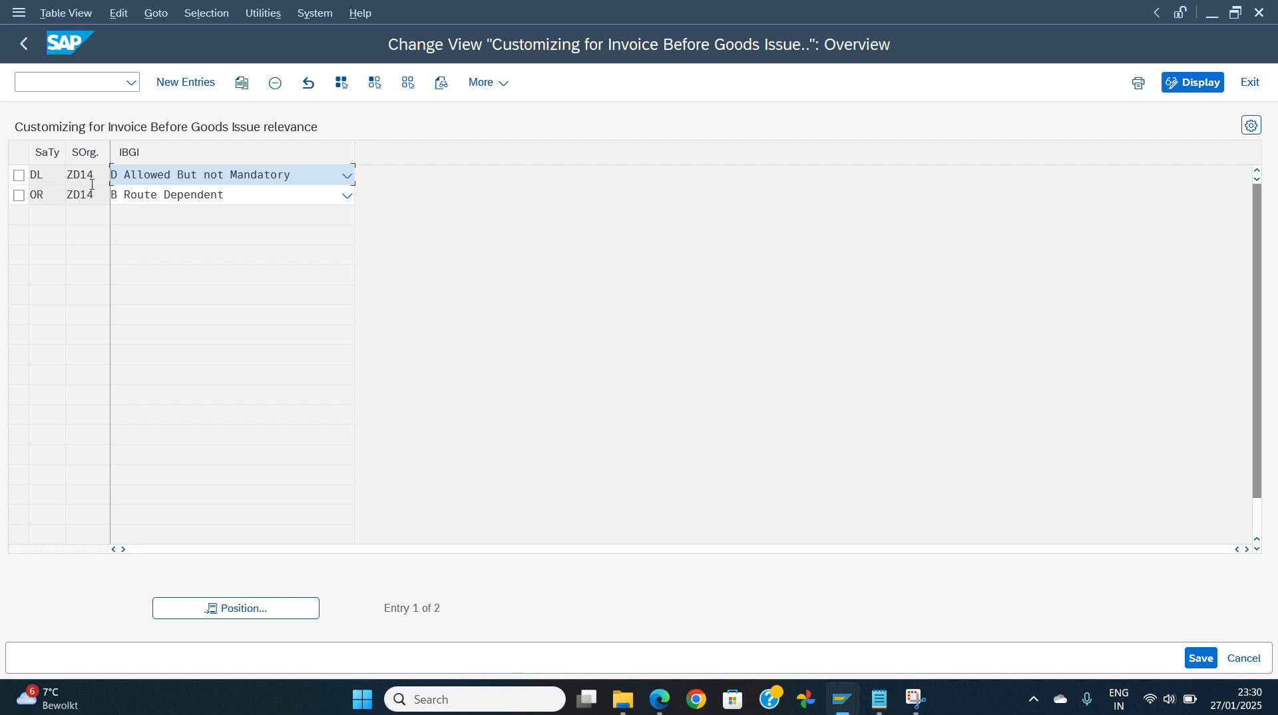
left_click(141, 204)
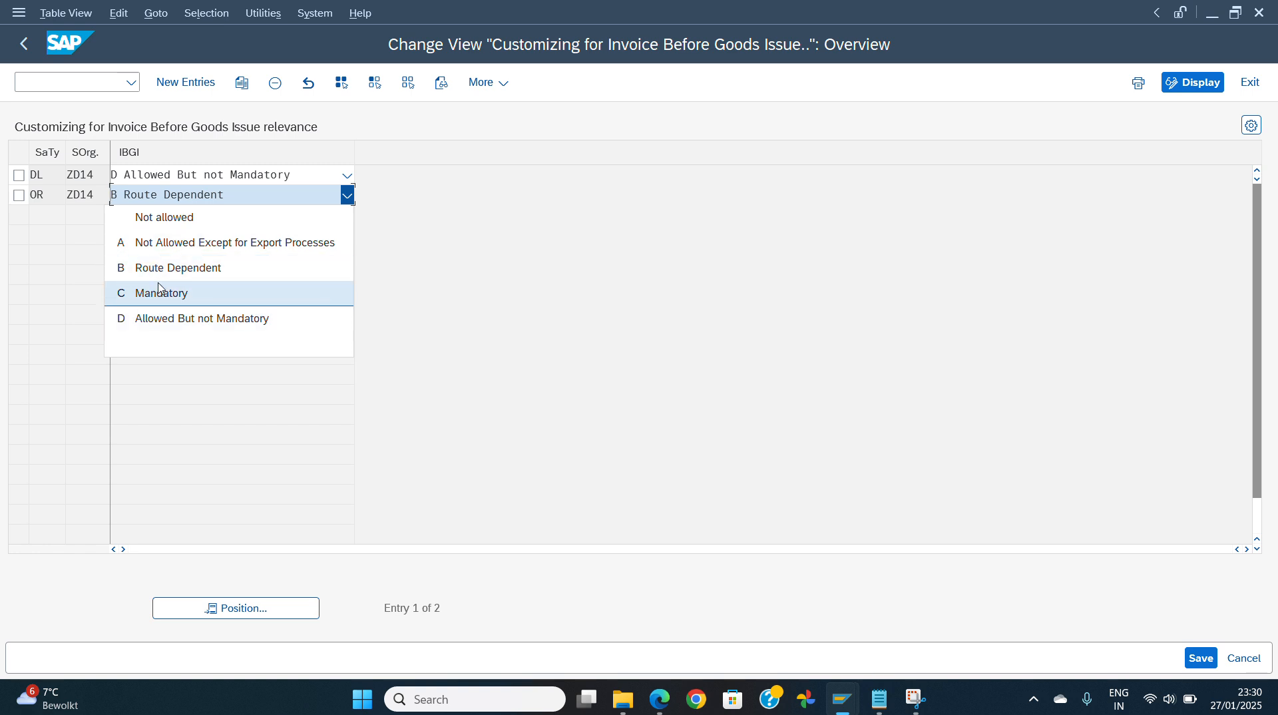
left_click(426, 291)
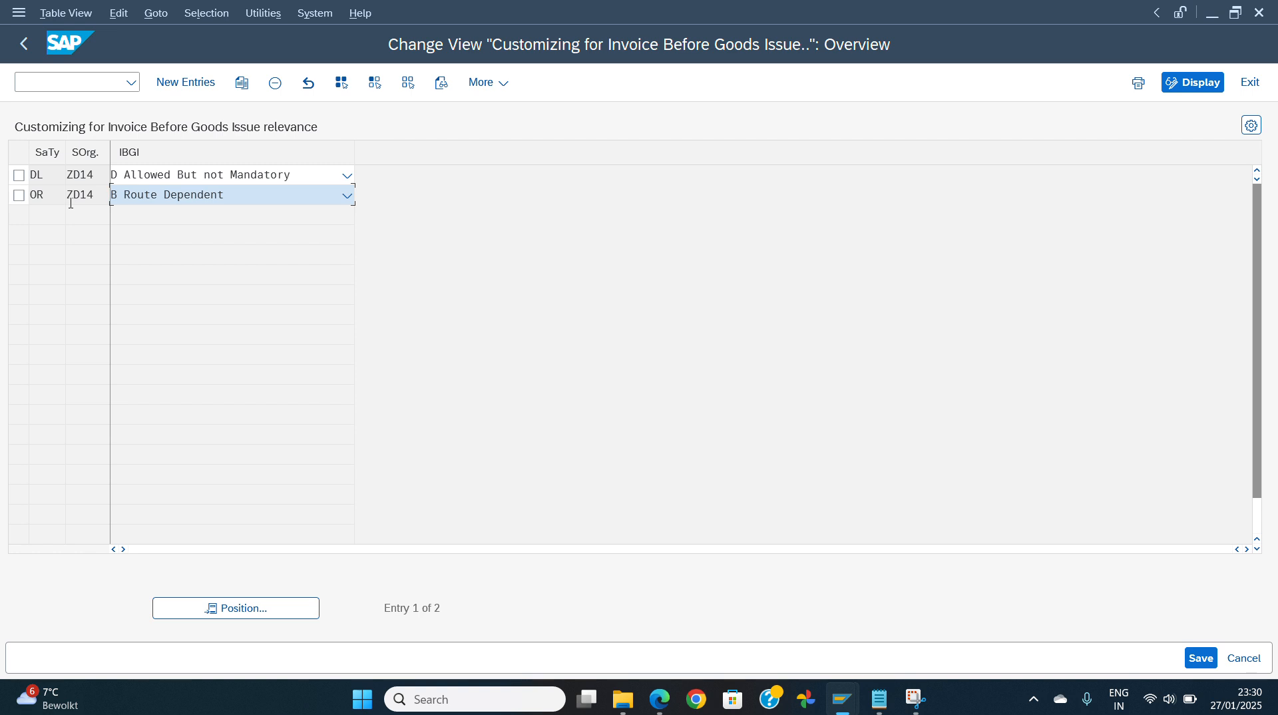
- Check the DL and OR entries for sales organization ZD14, and return to the IMG to locate Configure Goods Issue Cancellation Behavior
left_click(52, 172)
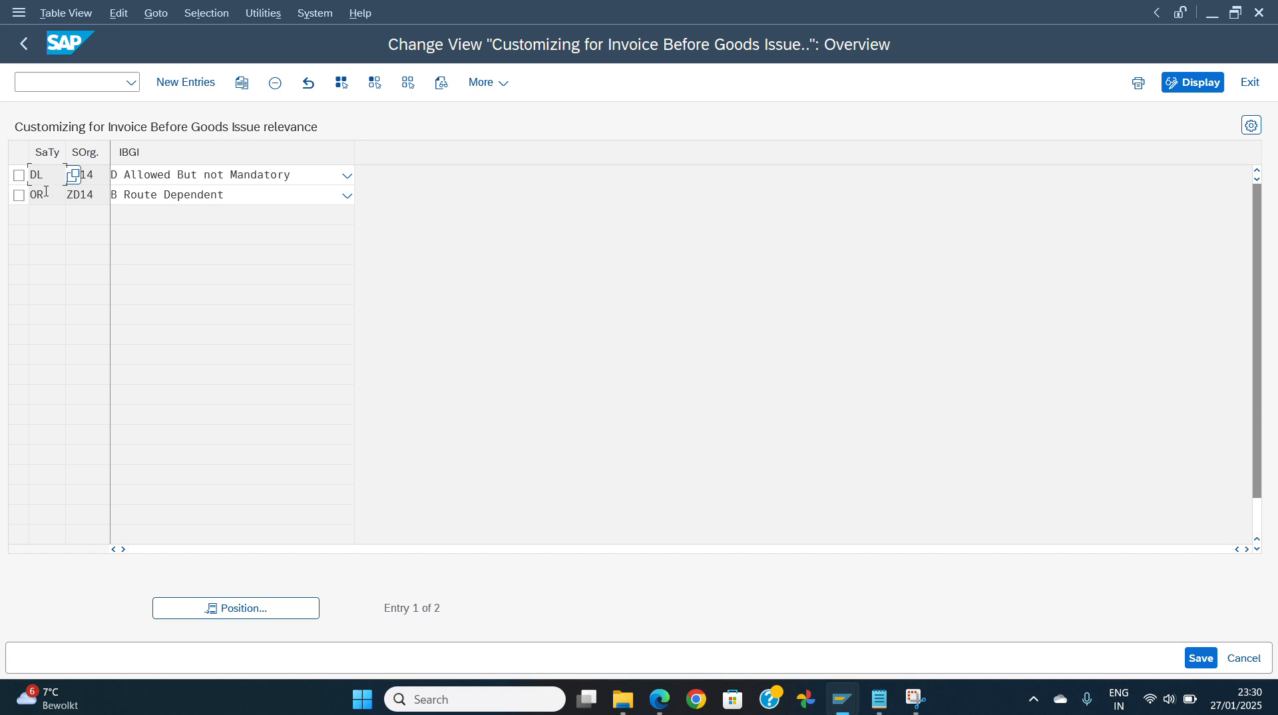
left_click(46, 191)
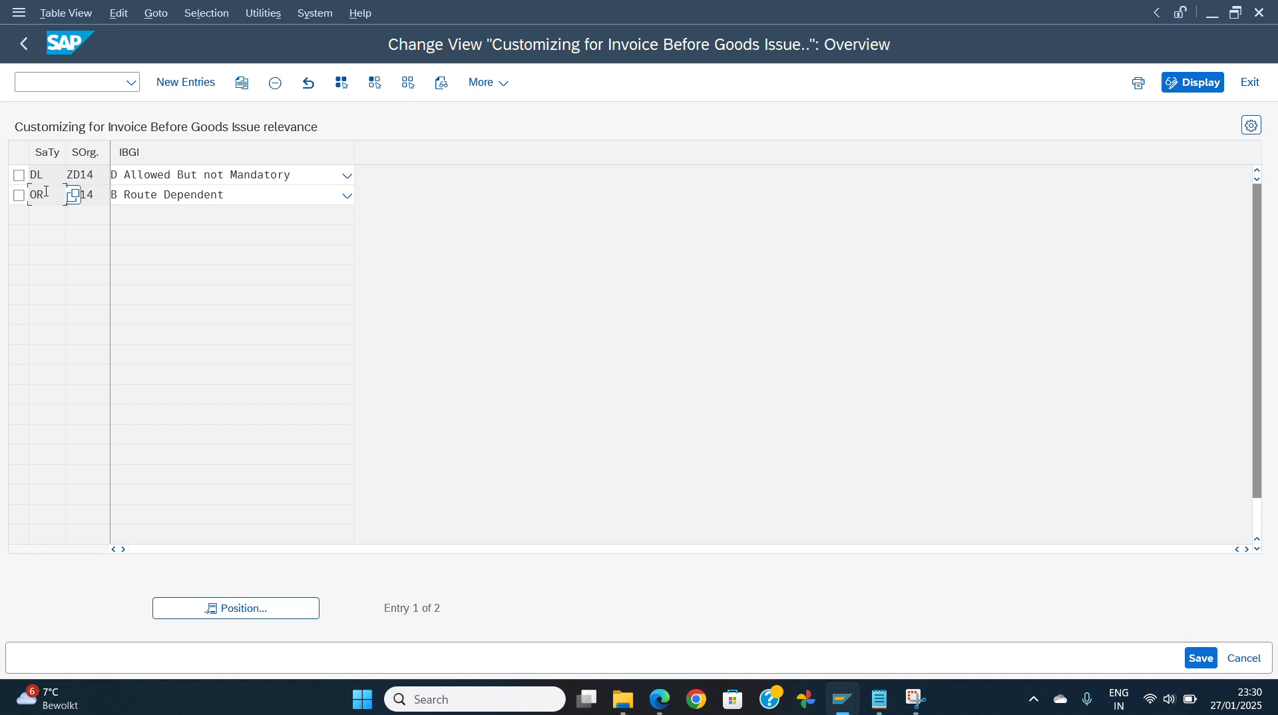
left_click(92, 195)
left_click(30, 45)
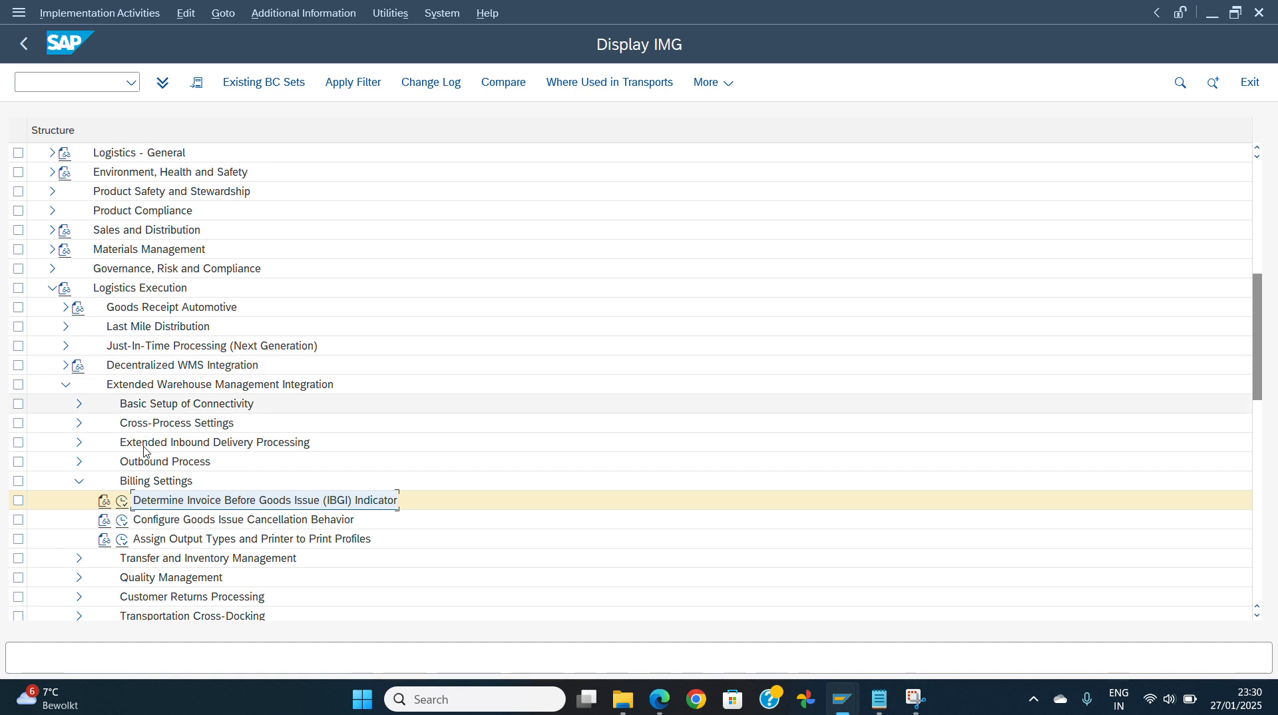
left_click(160, 527)
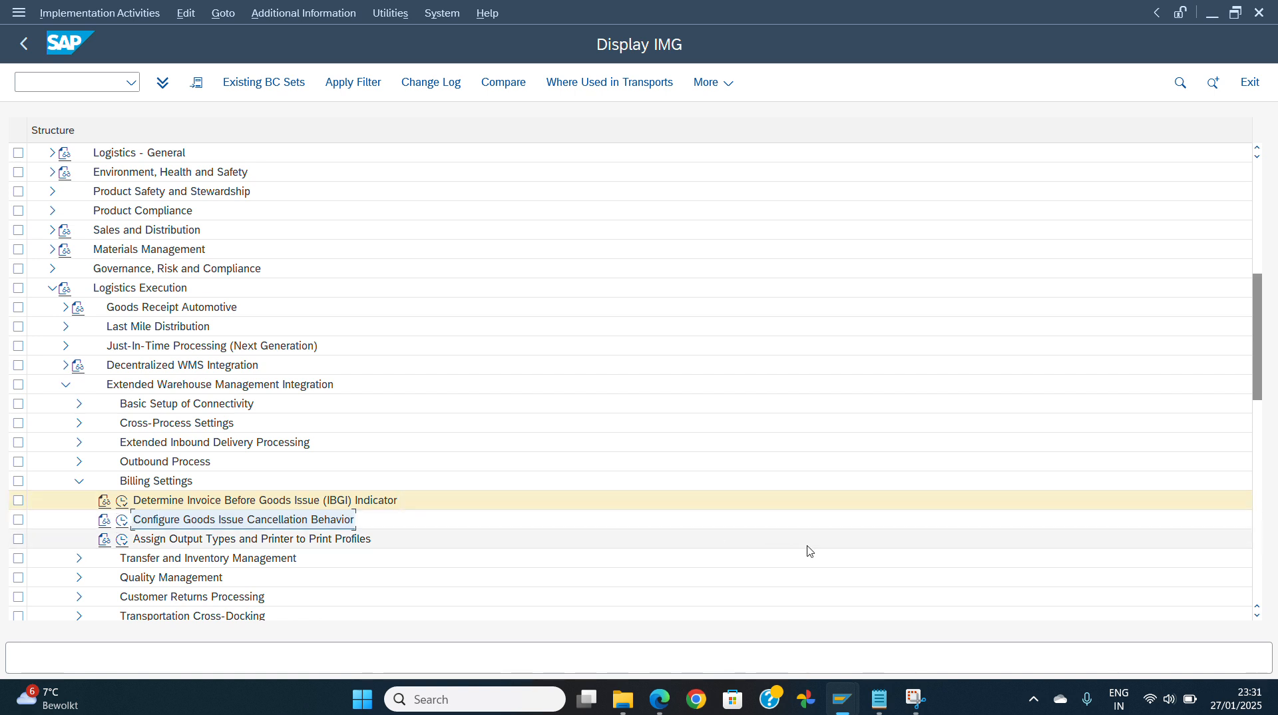
- Switch to the Maintain Sales Order Types window and review the shipping and billing settings of sales document type OR
mouse_move(840, 707)
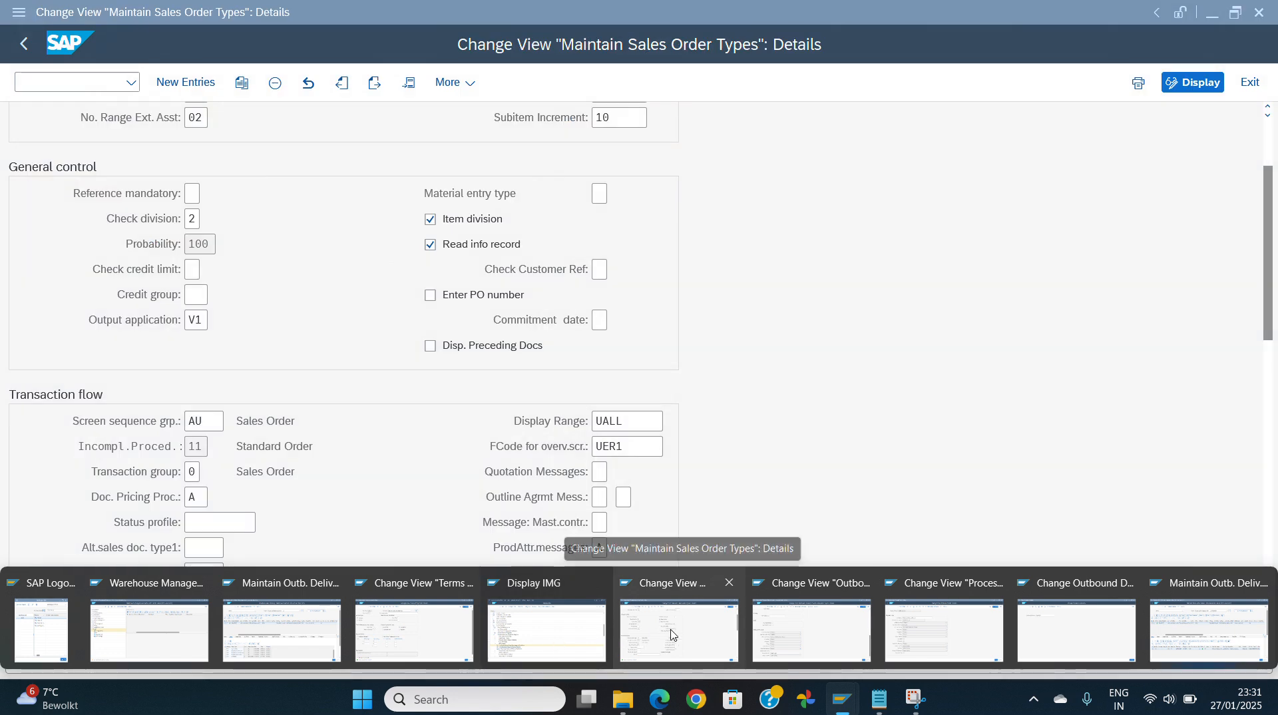
left_click(671, 634)
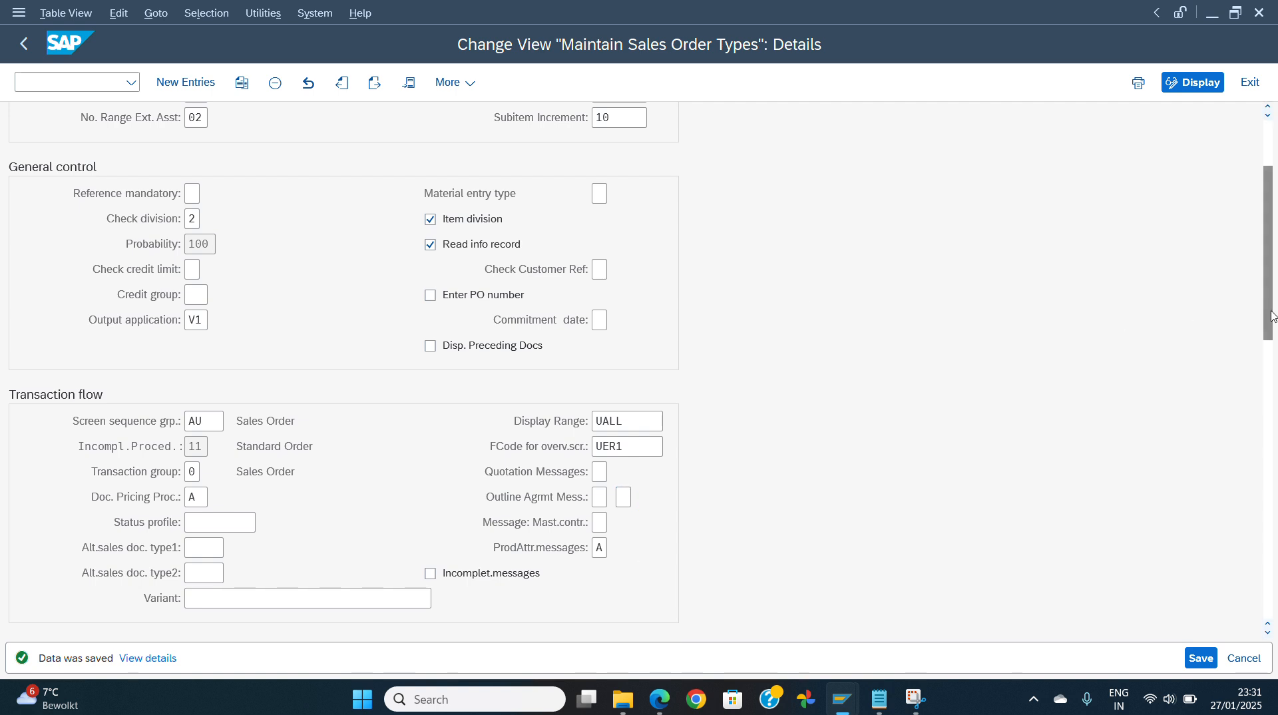
left_click_drag(1271, 313, 1270, 221)
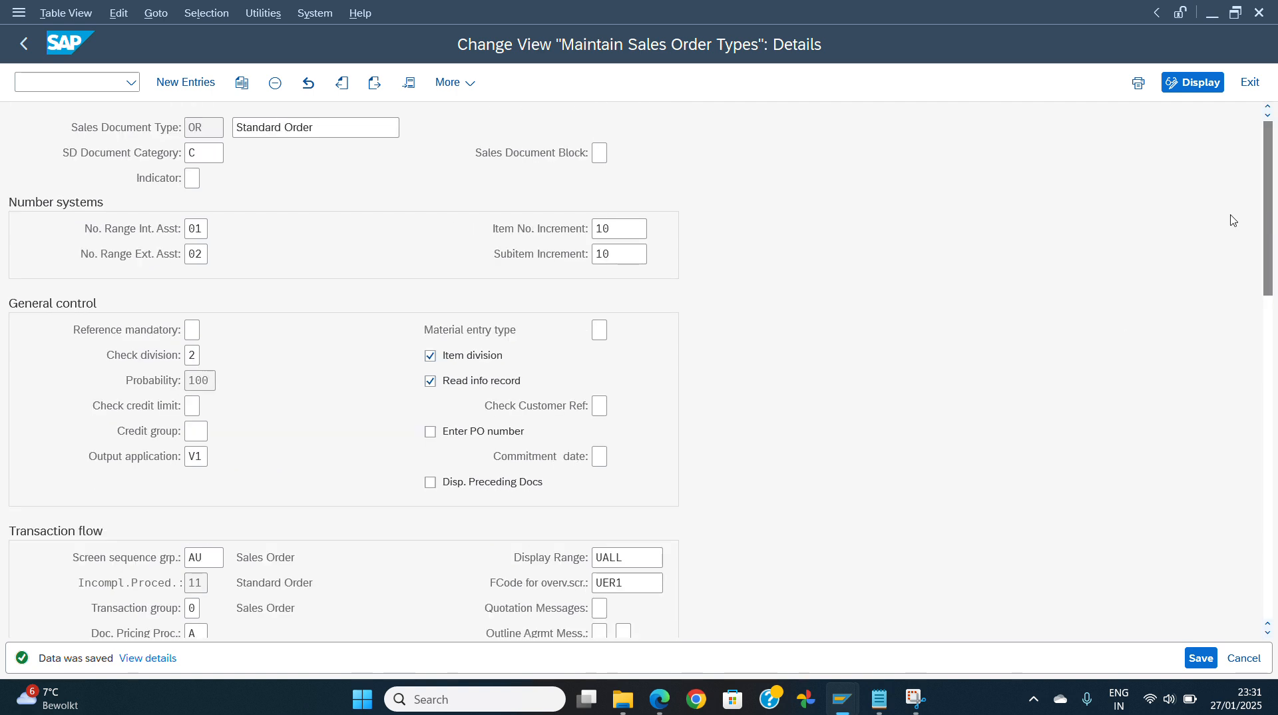
double_click(199, 128)
left_click_drag(1272, 220, 1273, 416)
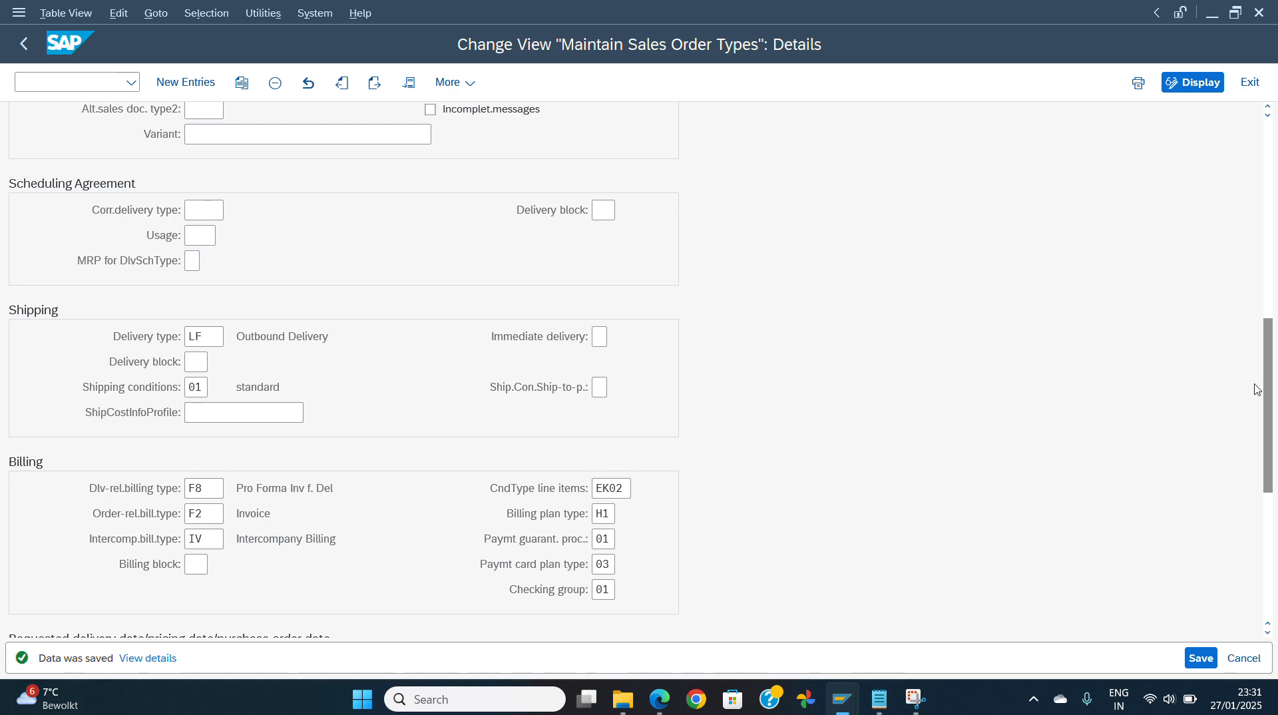
left_click_drag(1266, 403, 1261, 370)
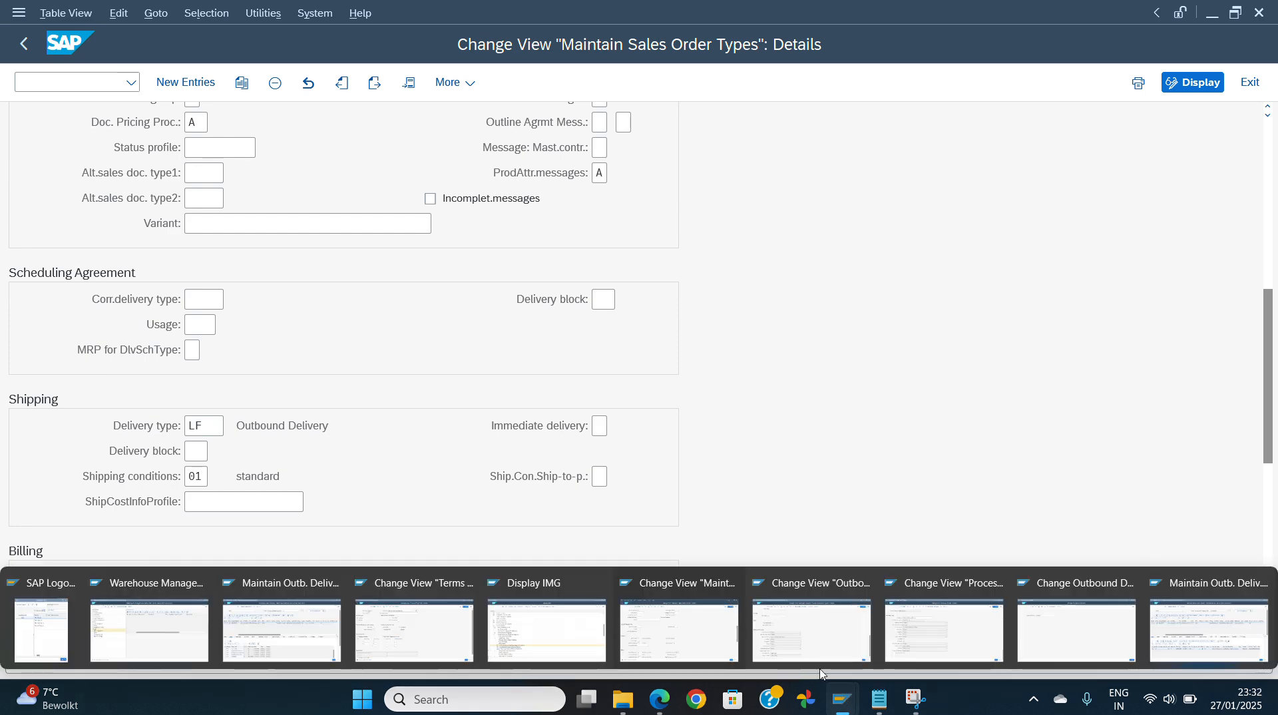
- Switch to the Outbound Delivery Process Document Types window and check the Invoice Bef. GI setting of document type OUTB, category PDO
left_click(598, 636)
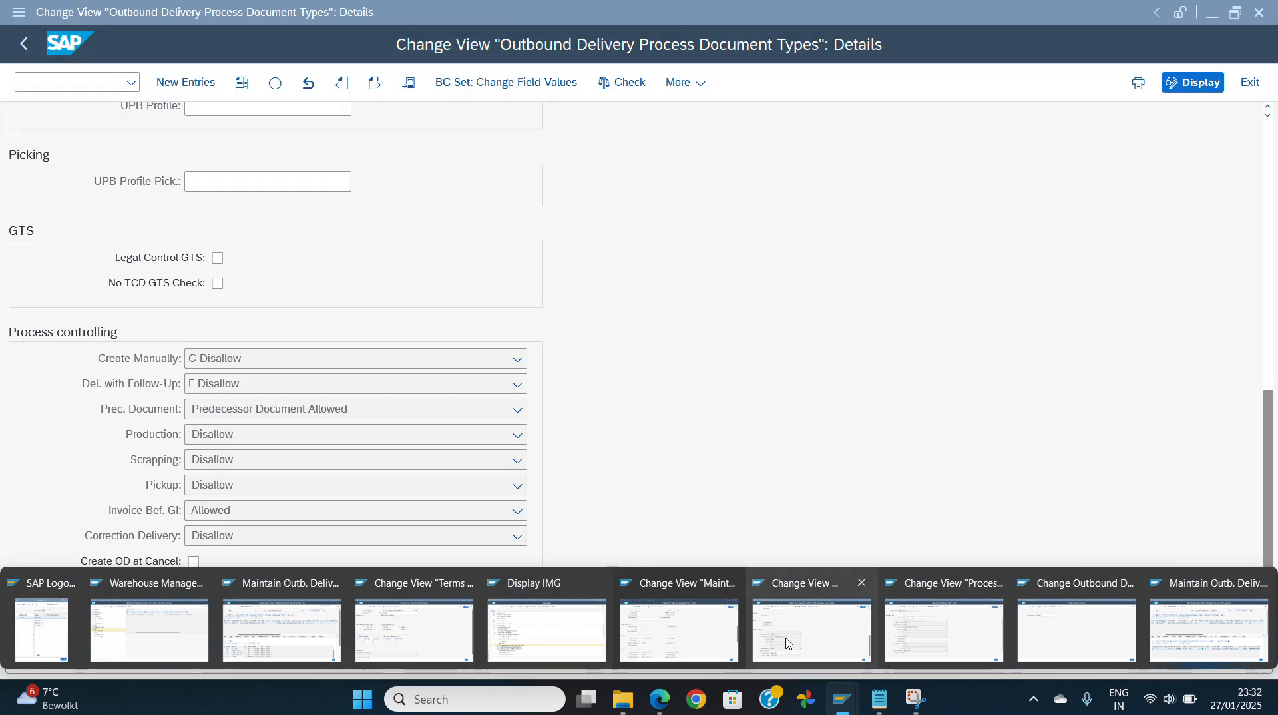
left_click(787, 643)
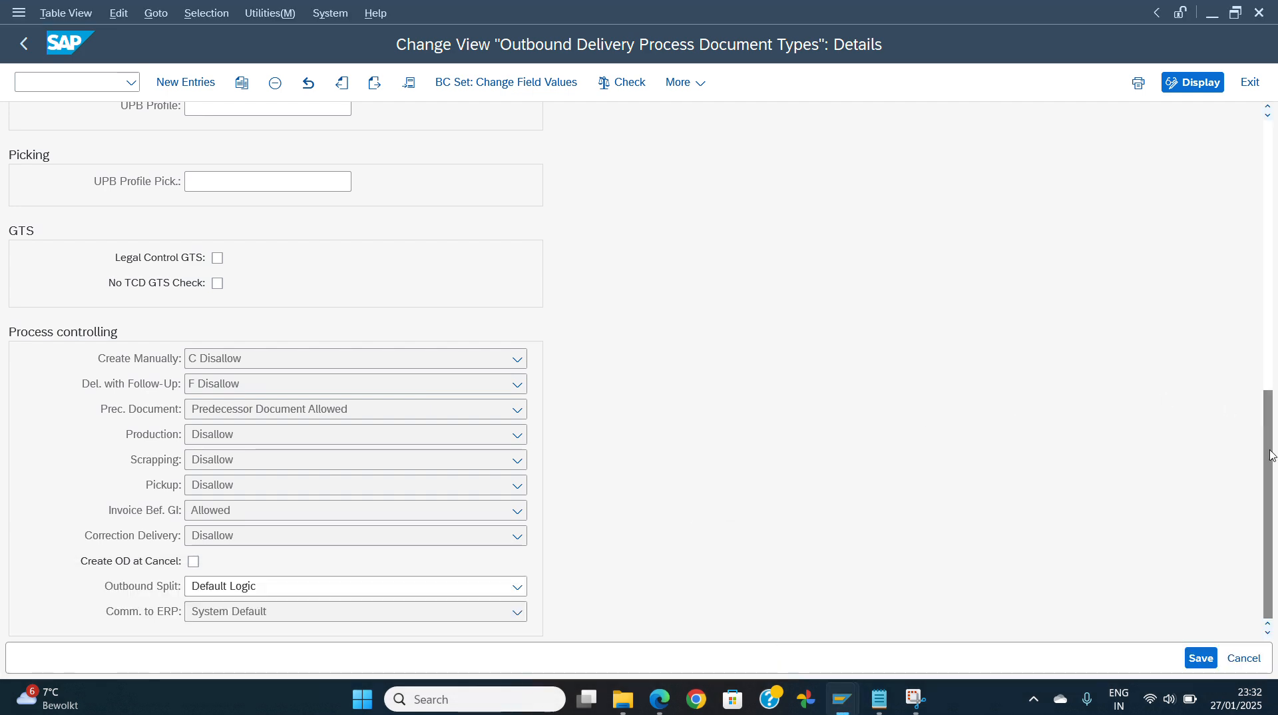
left_click_drag(1272, 456, 1250, 94)
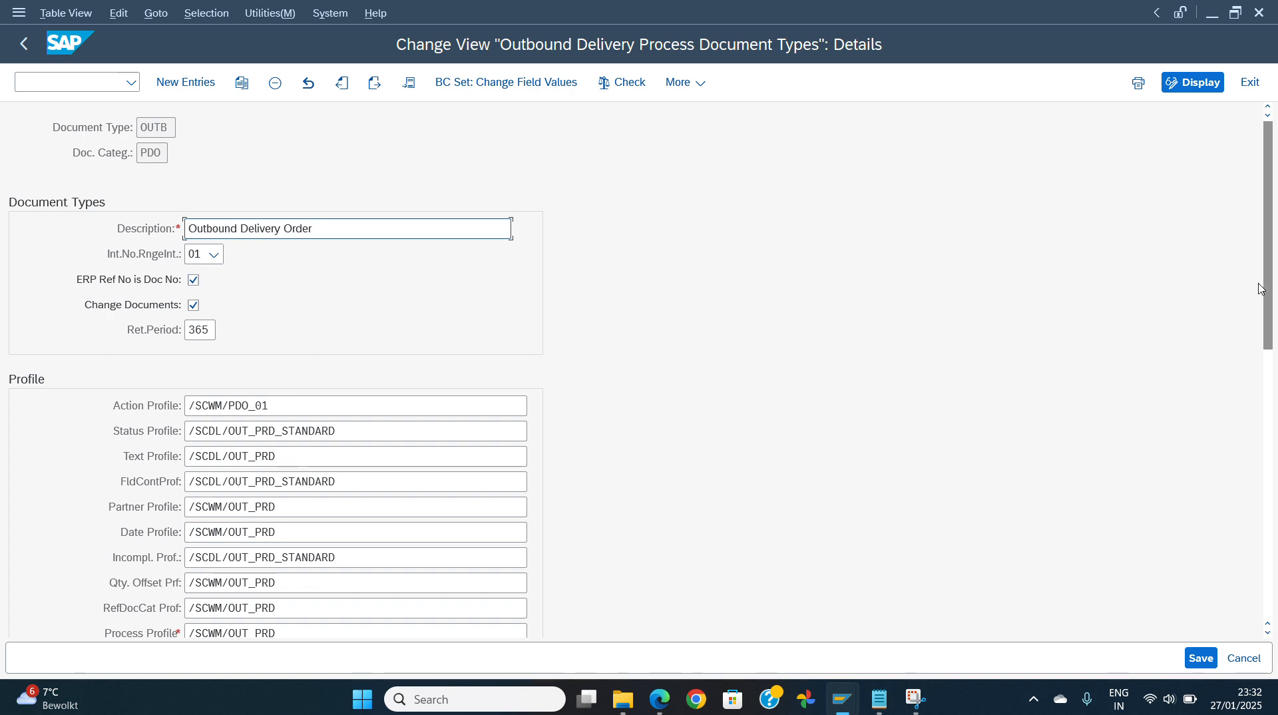
left_click_drag(1260, 288, 1269, 599)
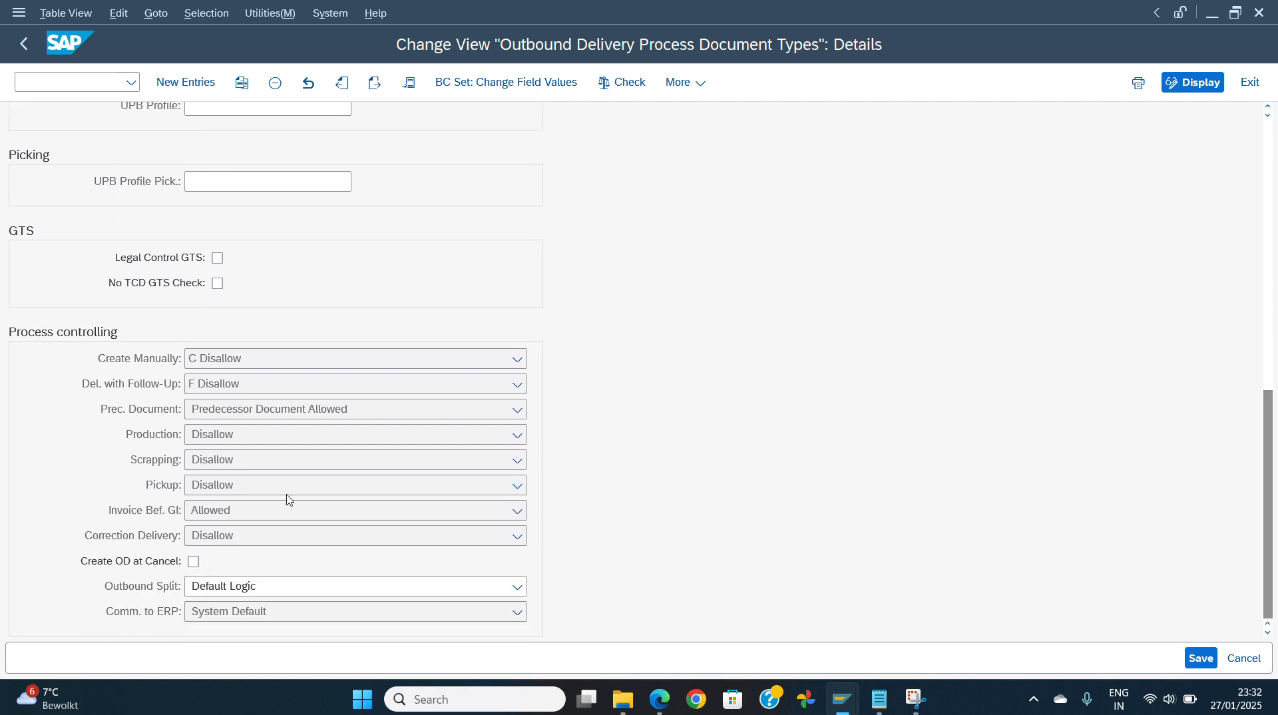
left_click(136, 510)
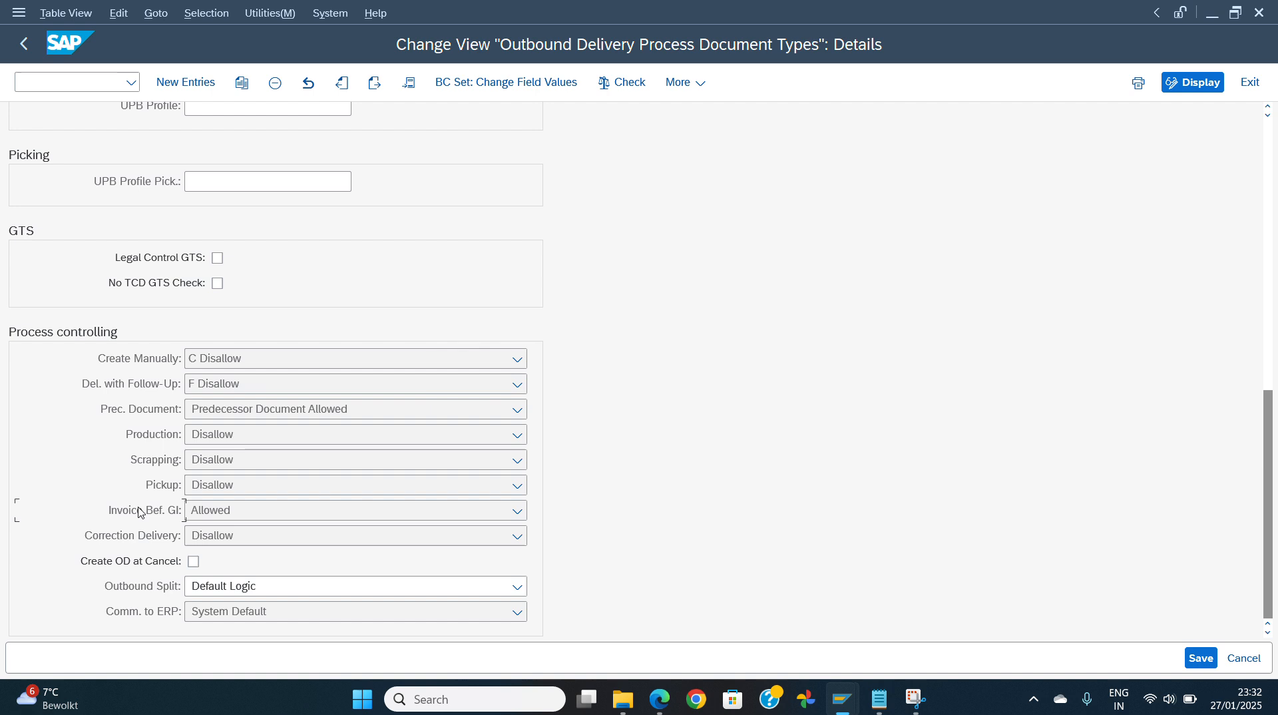
left_click(249, 512)
left_click(690, 560)
left_click_drag(1267, 518, 1252, 318)
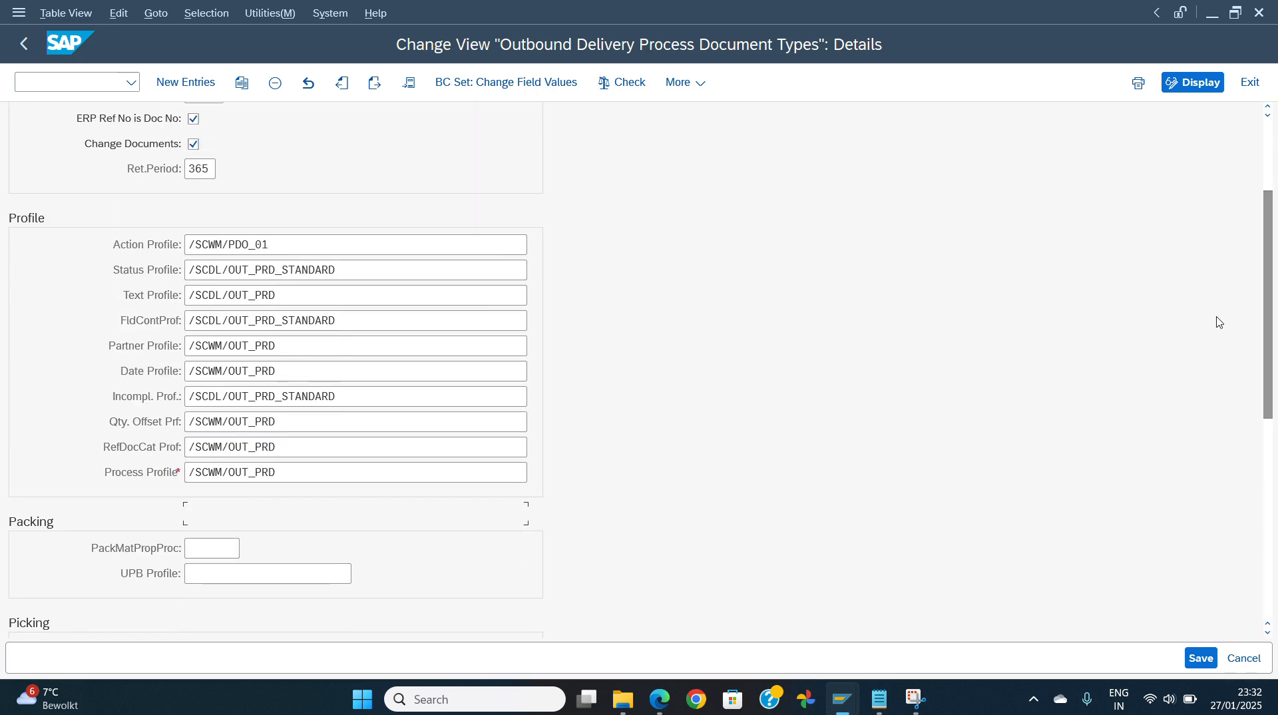
left_click(27, 51)
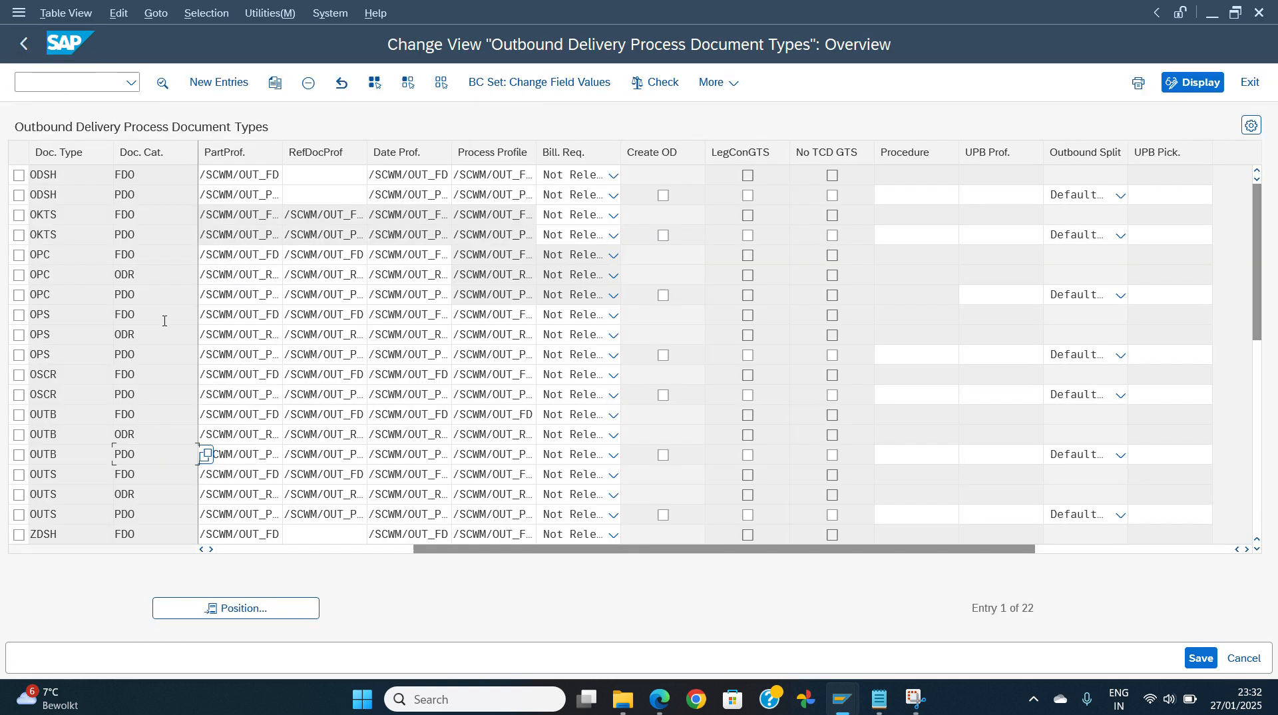
- Open document type OUTB with category FDO and check its process controlling settings for Invoice Bef. GI
double_click(130, 415)
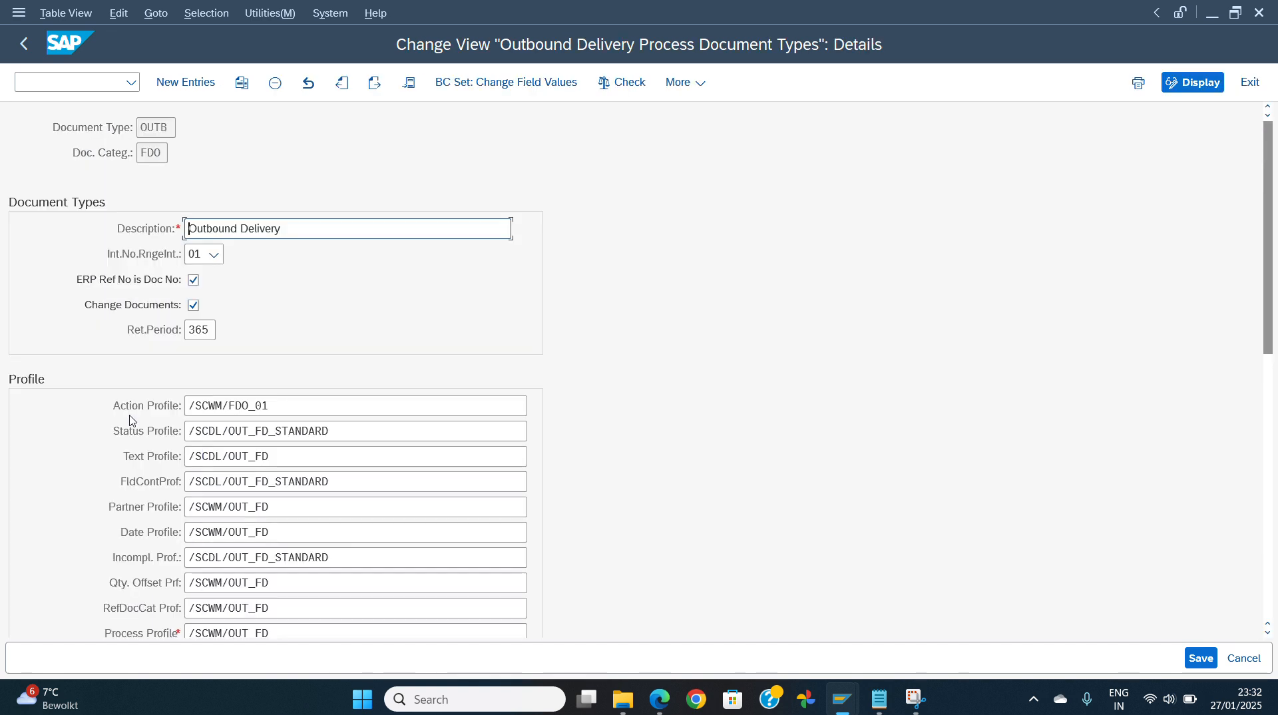
scroll(130, 419, "down", 10)
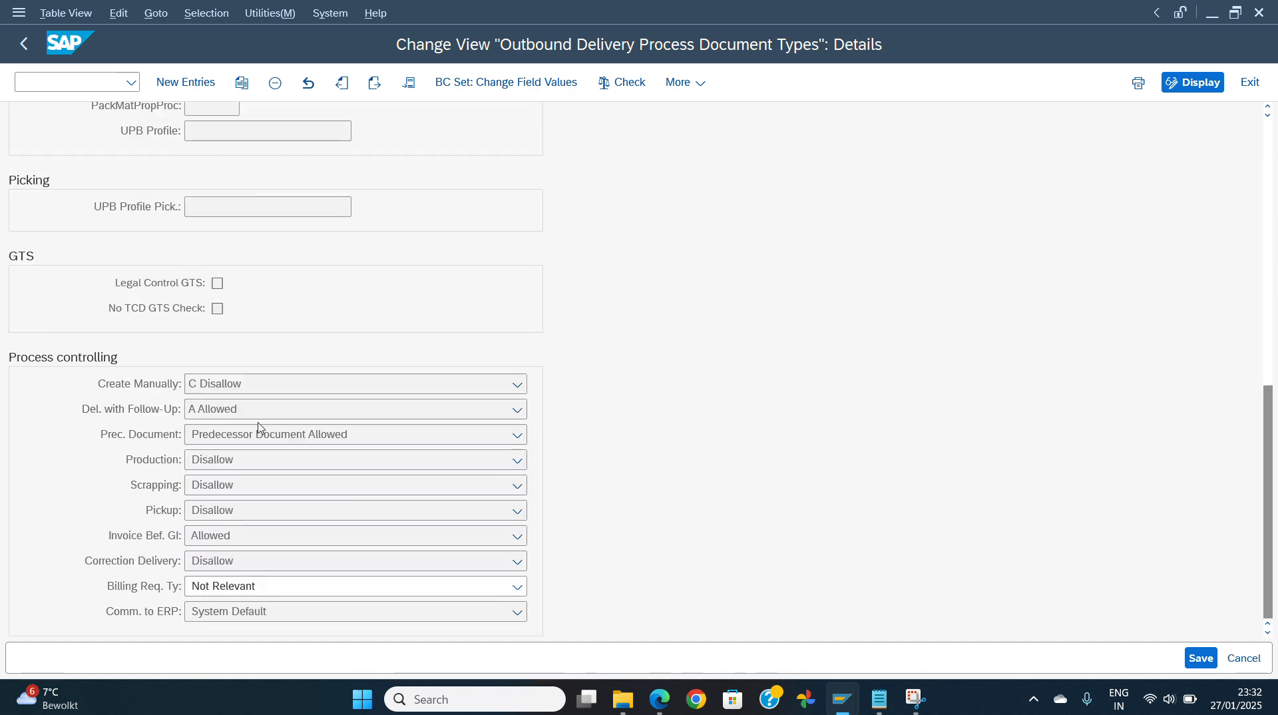
left_click(25, 44)
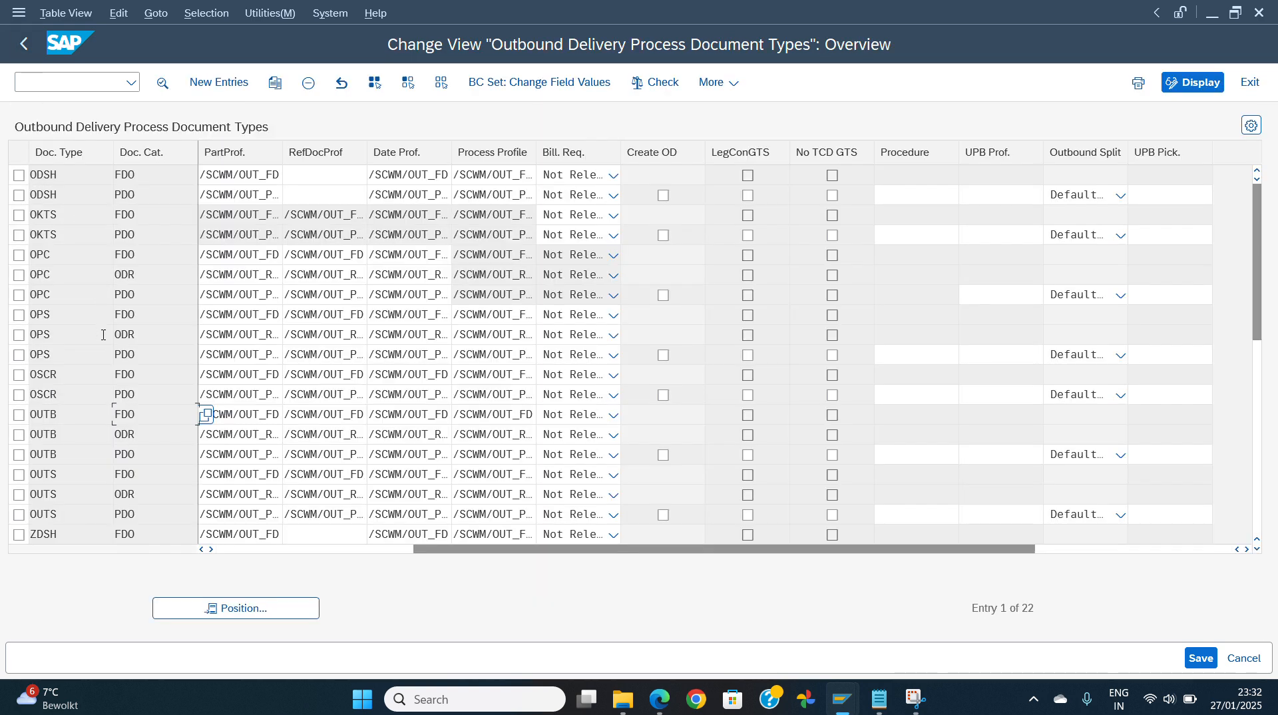
- Open Define Item Types for Outbound Delivery Process from the IMG and check the Invoice Bef. GI setting of item type ODLV, category PDO
left_click(32, 45)
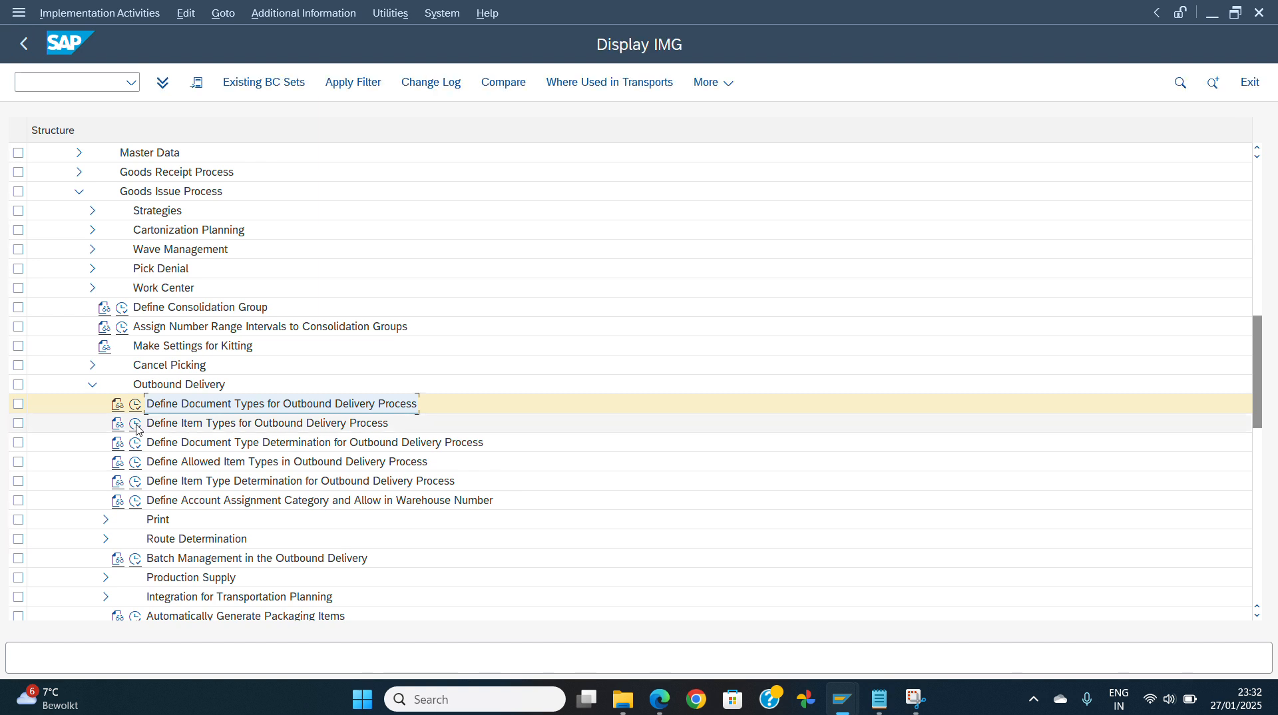
left_click(136, 425)
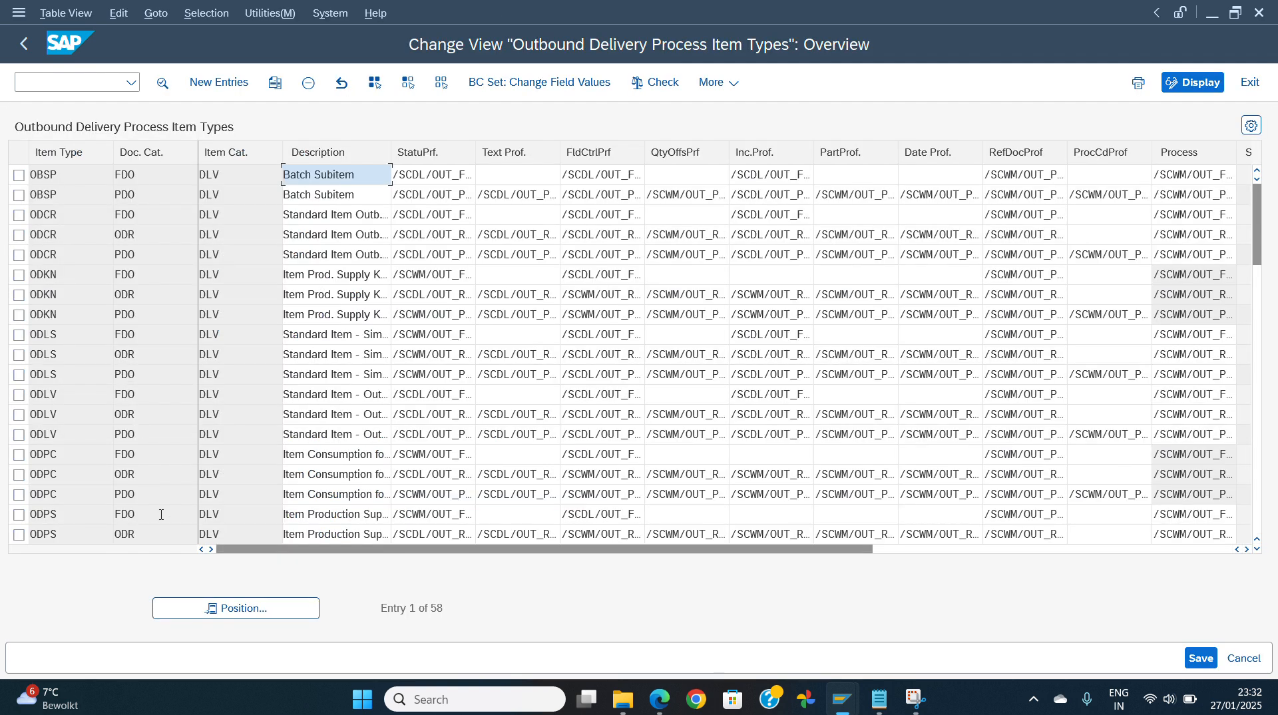
double_click(146, 437)
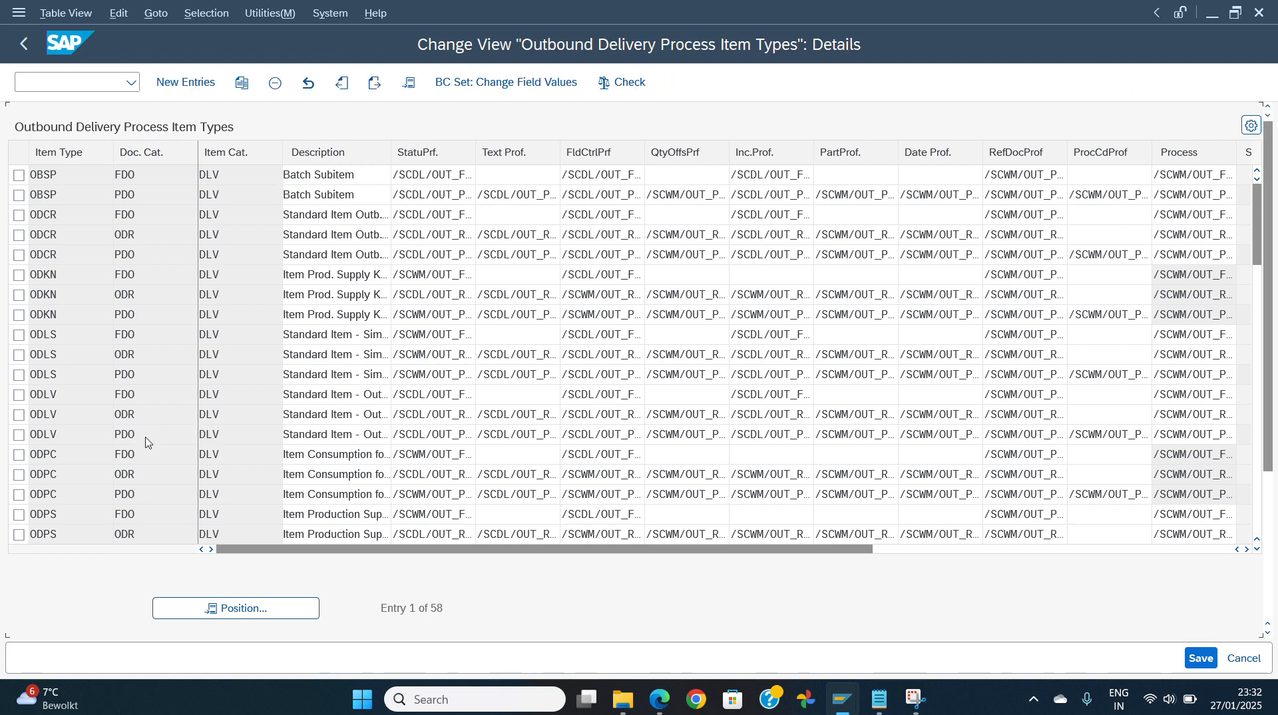
scroll(146, 443, "down", 3)
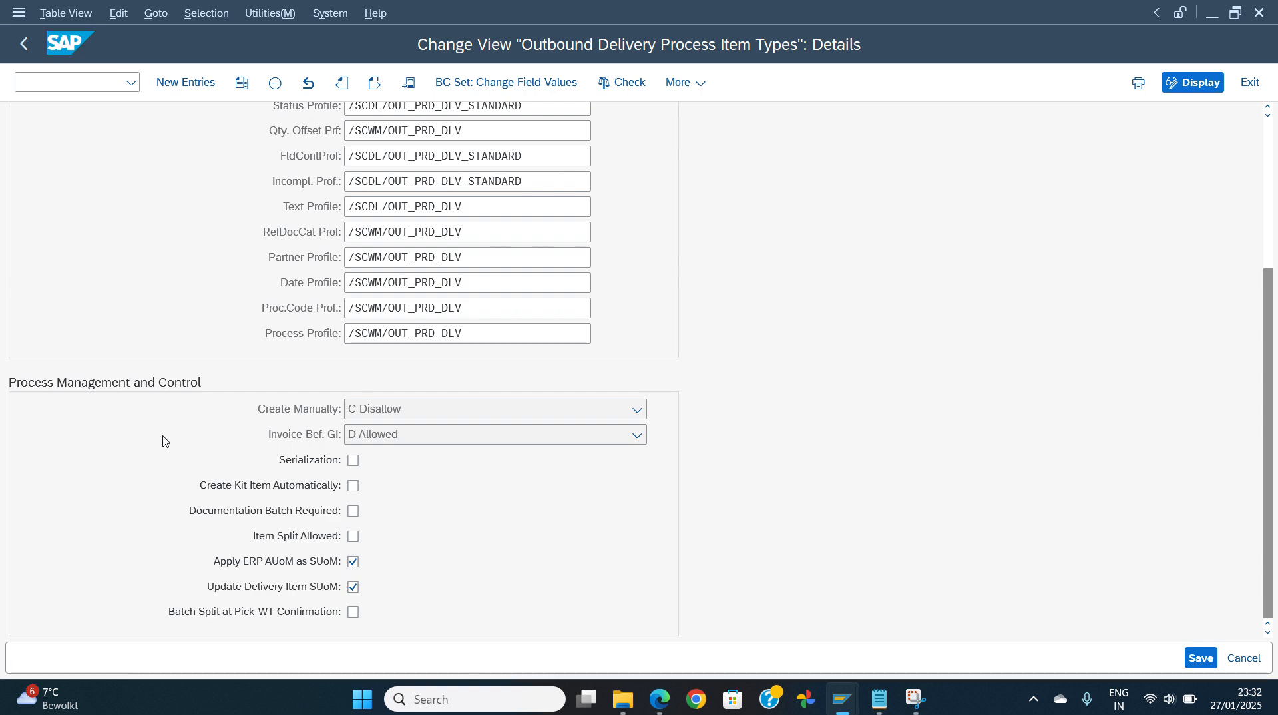
left_click(27, 55)
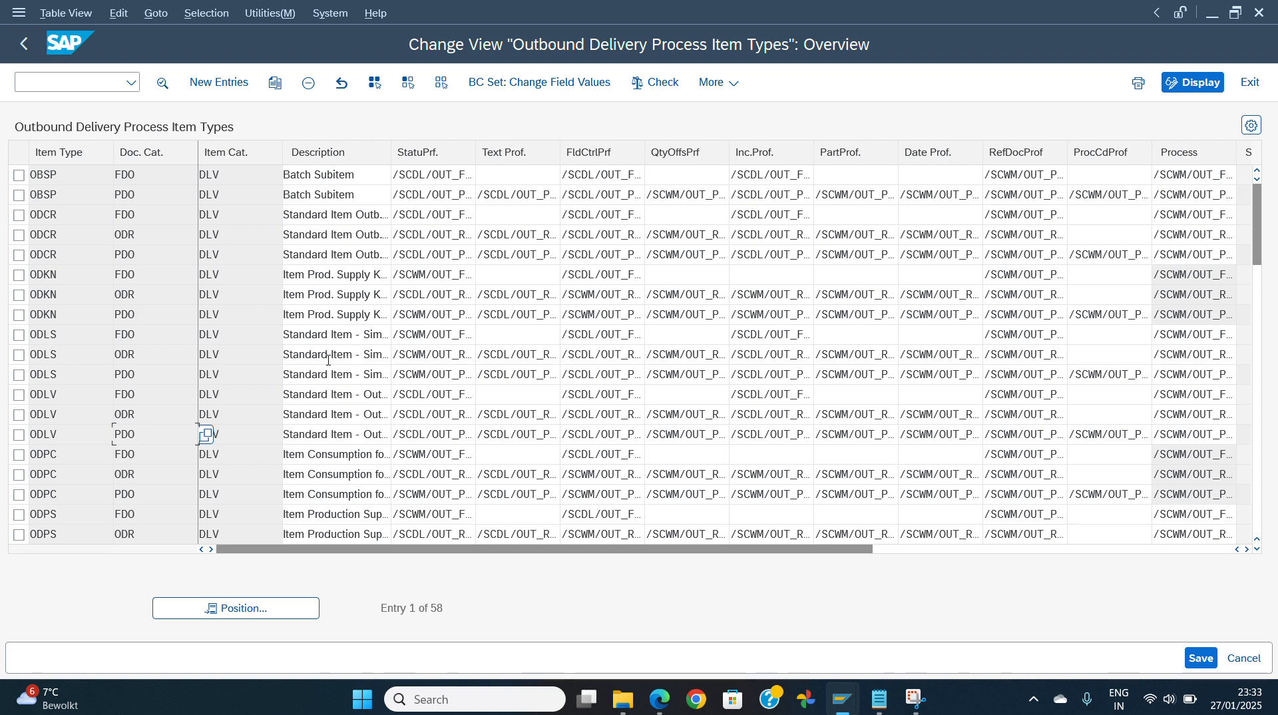
- Switch to the Process Profile details window and review the HU Update setting of profile /SCWM/OUT_FD
mouse_move(842, 699)
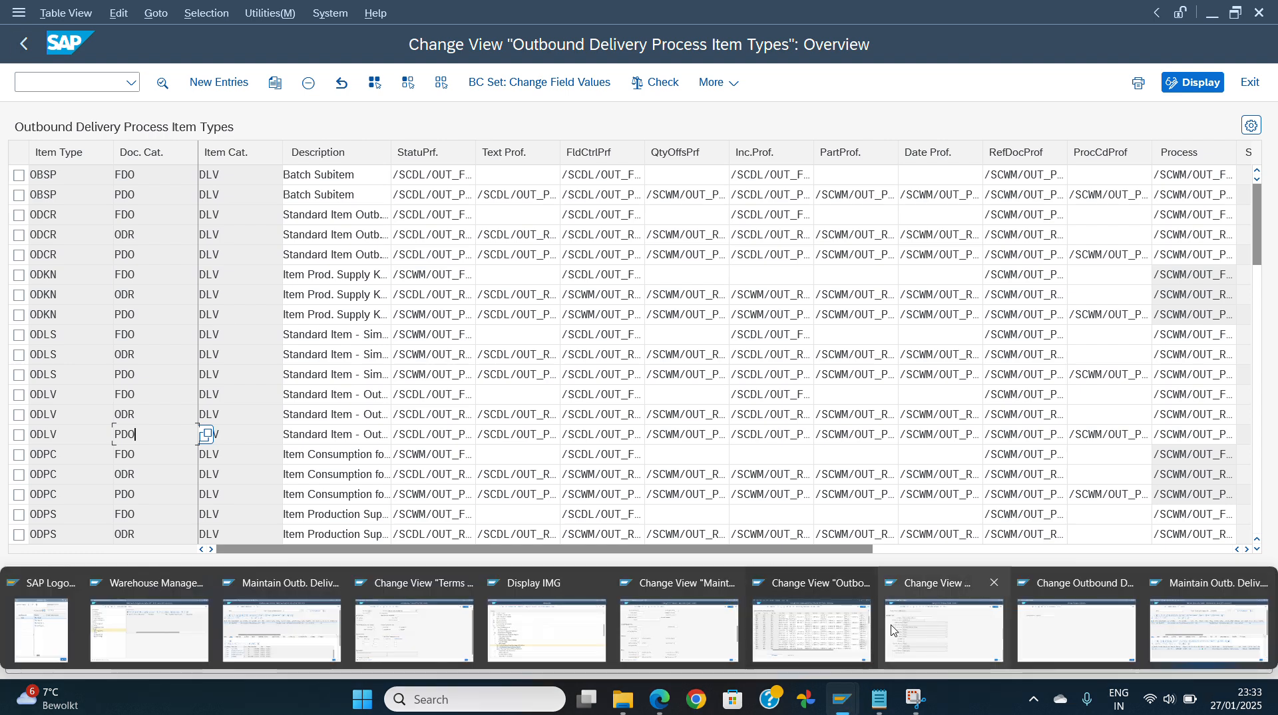
mouse_move(939, 626)
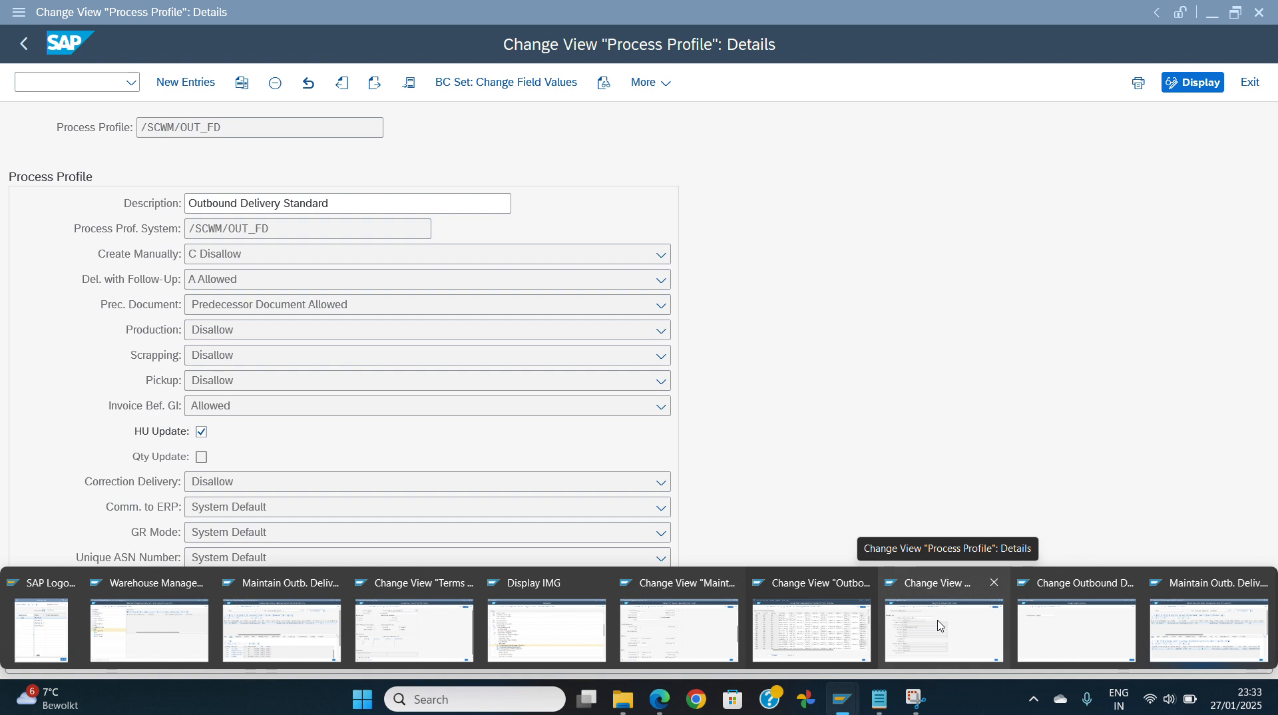
left_click(938, 625)
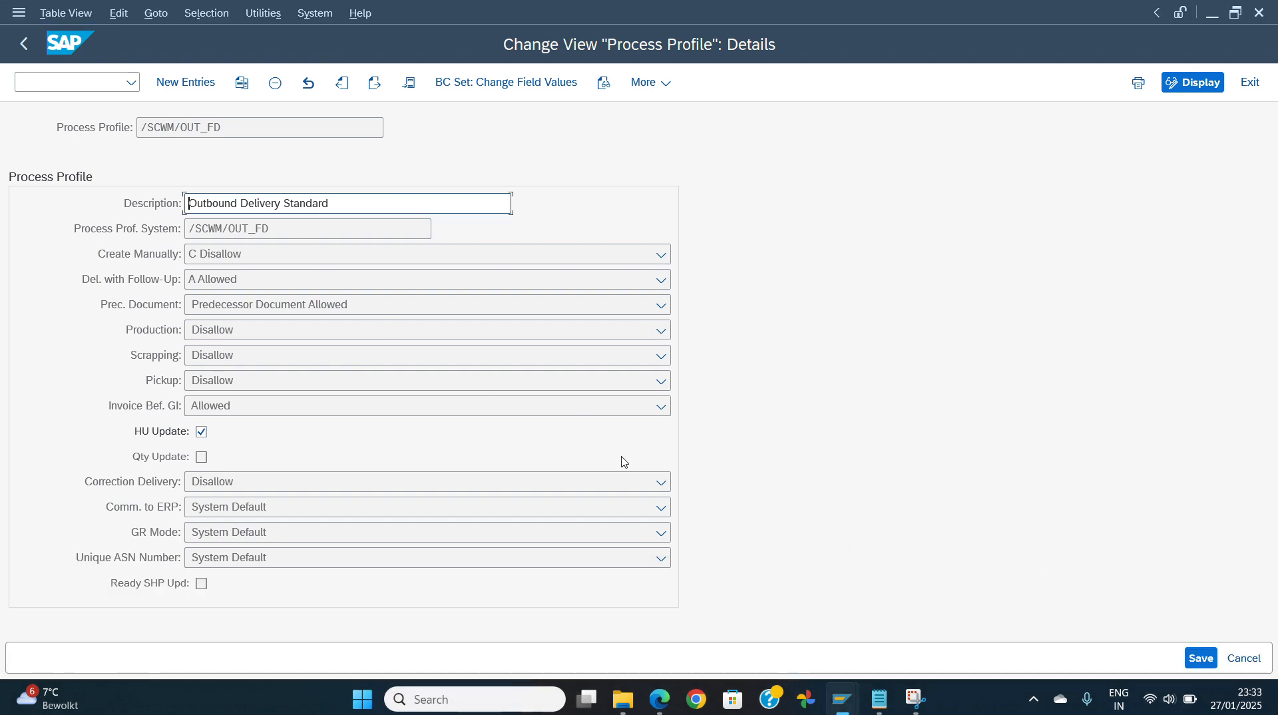
mouse_move(842, 699)
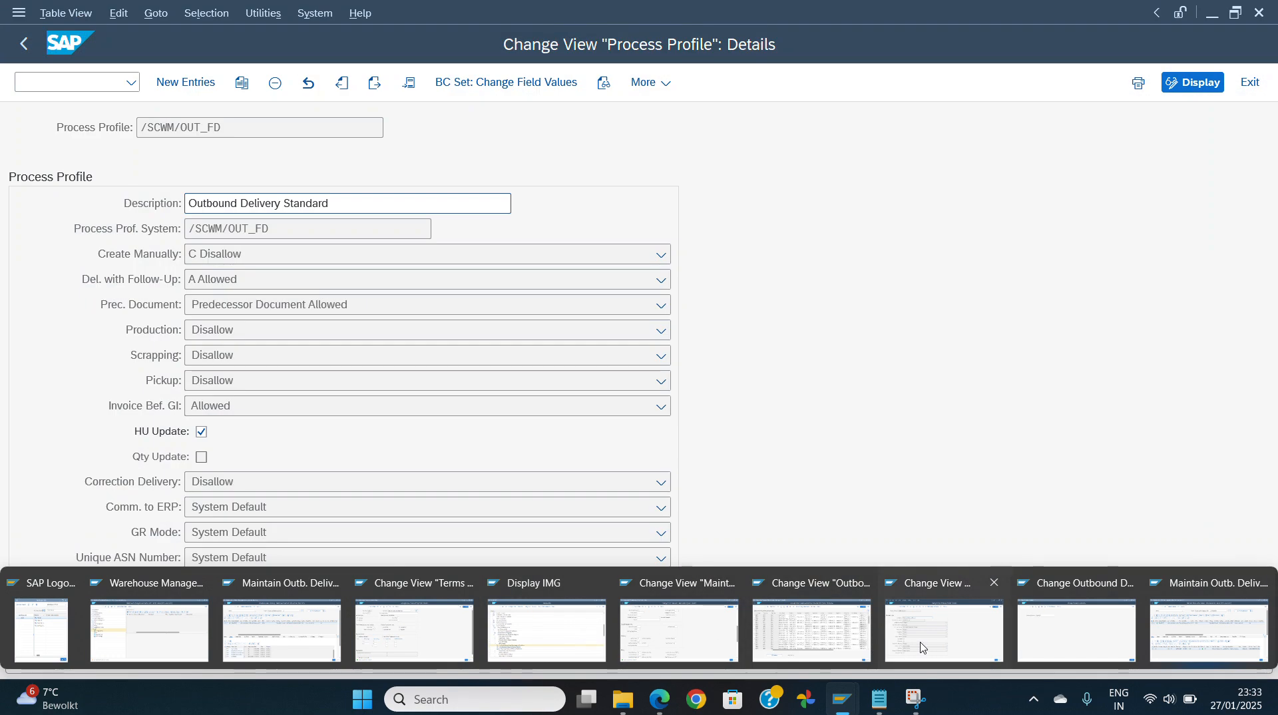
- Review the details of process profile /SCWM/OUT_FD again from the profile overview, then return to the IMG
left_click(922, 647)
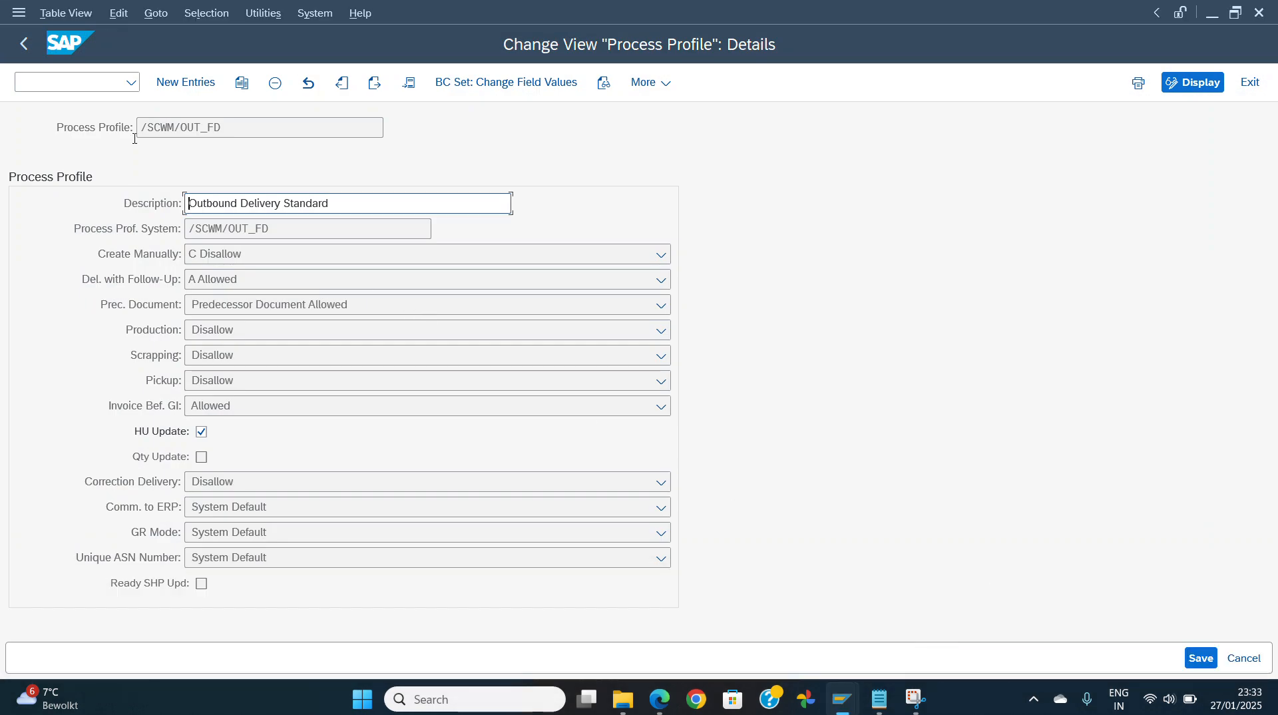
left_click(22, 48)
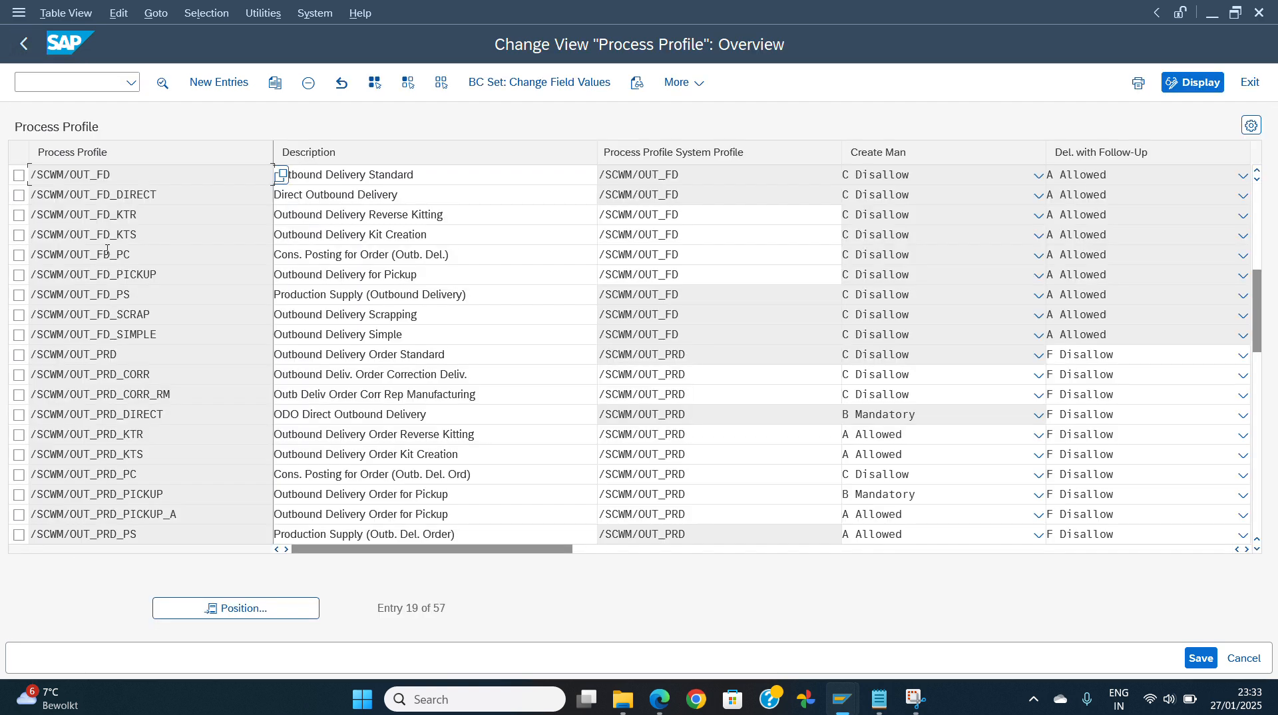
double_click(89, 174)
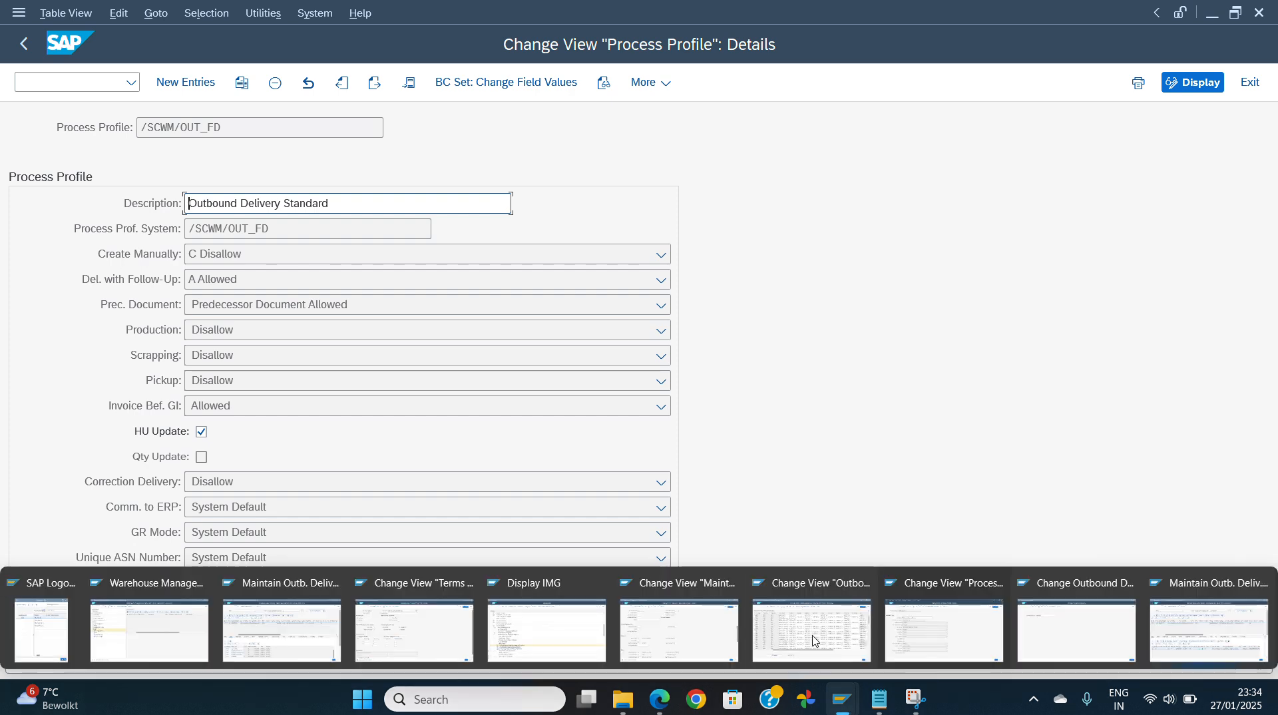
left_click(25, 48)
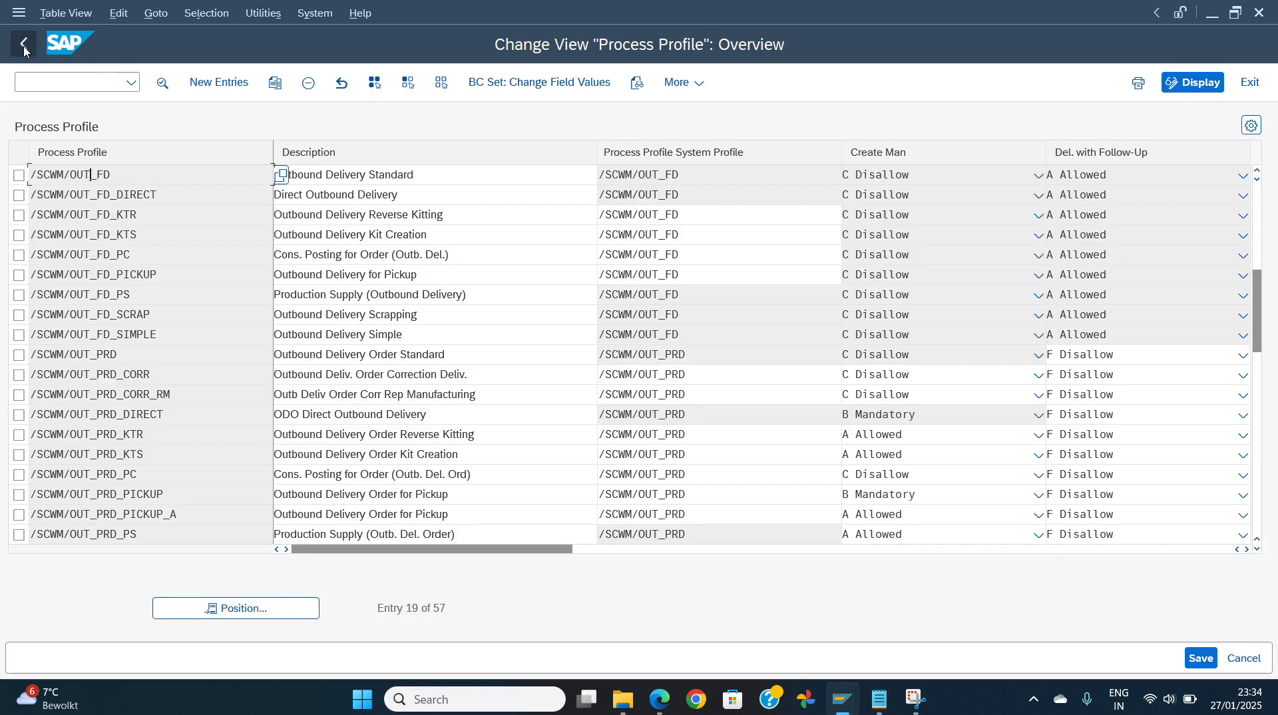
left_click(24, 45)
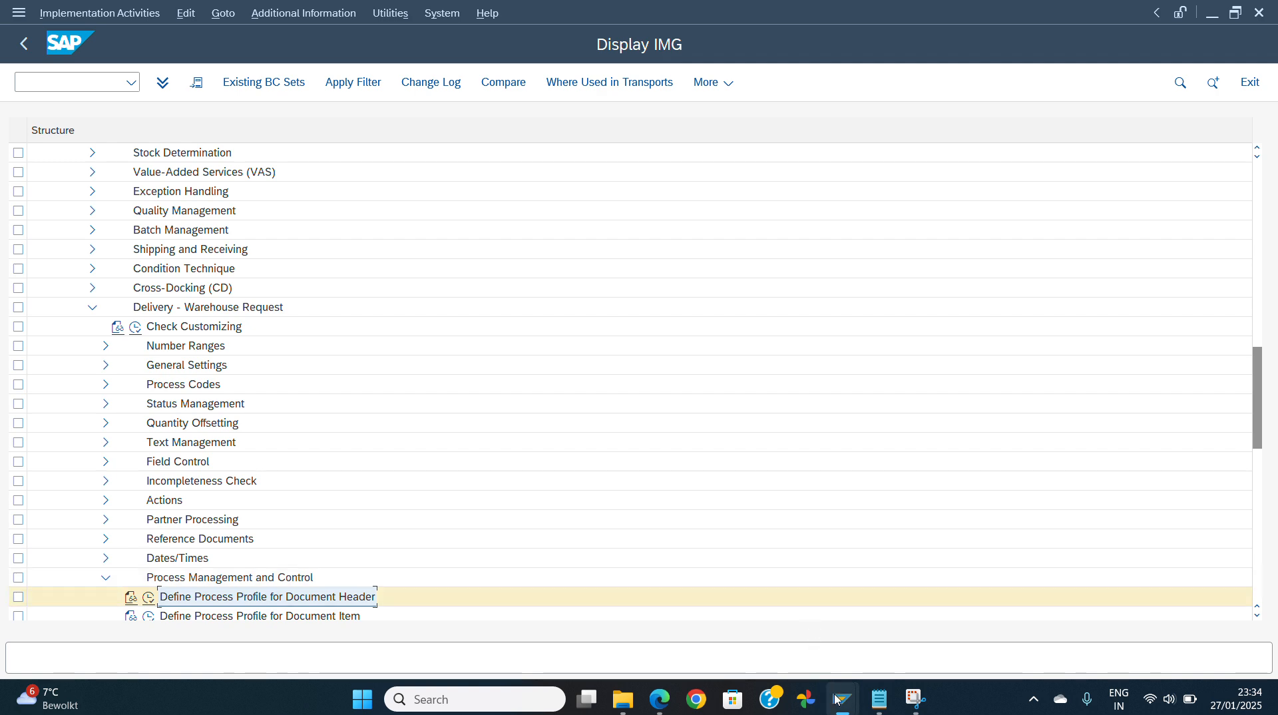
- Open the Settings for Invoice Before Goods Issue of warehouse ZD14, review the grouping options for route 000002, and close that window
mouse_move(837, 699)
left_click(1095, 635)
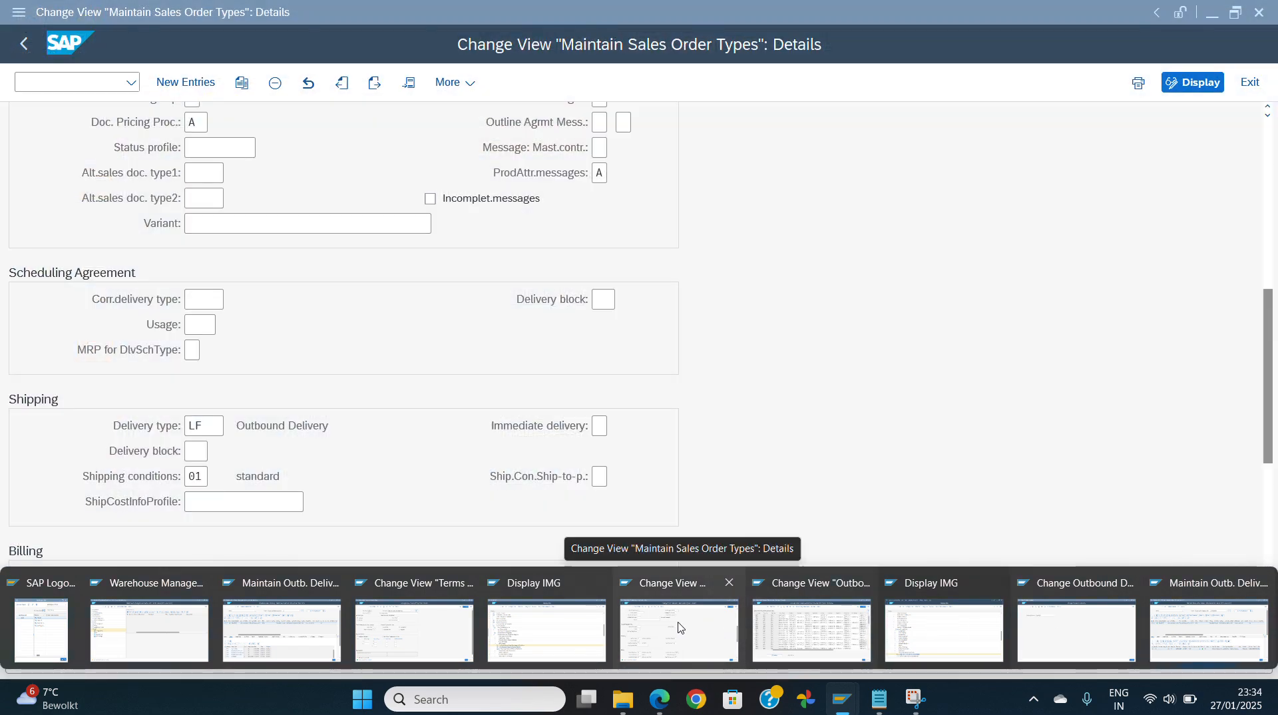
left_click(683, 627)
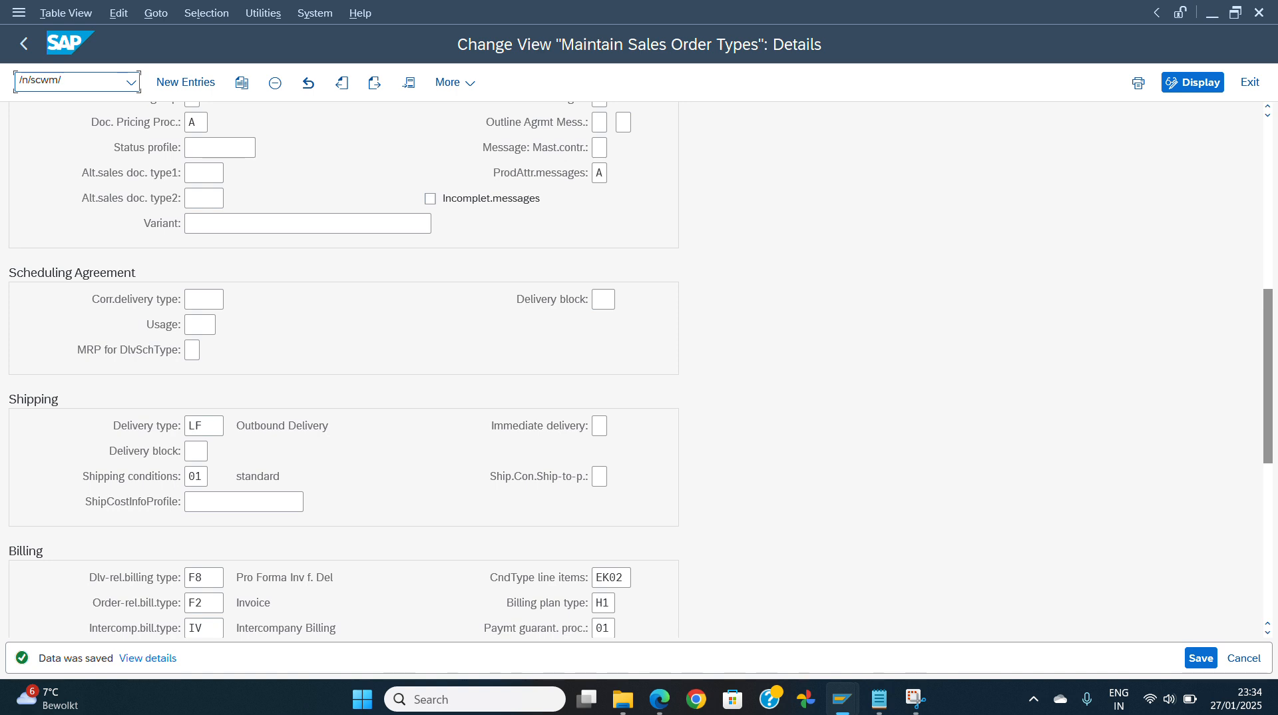
key("Return")
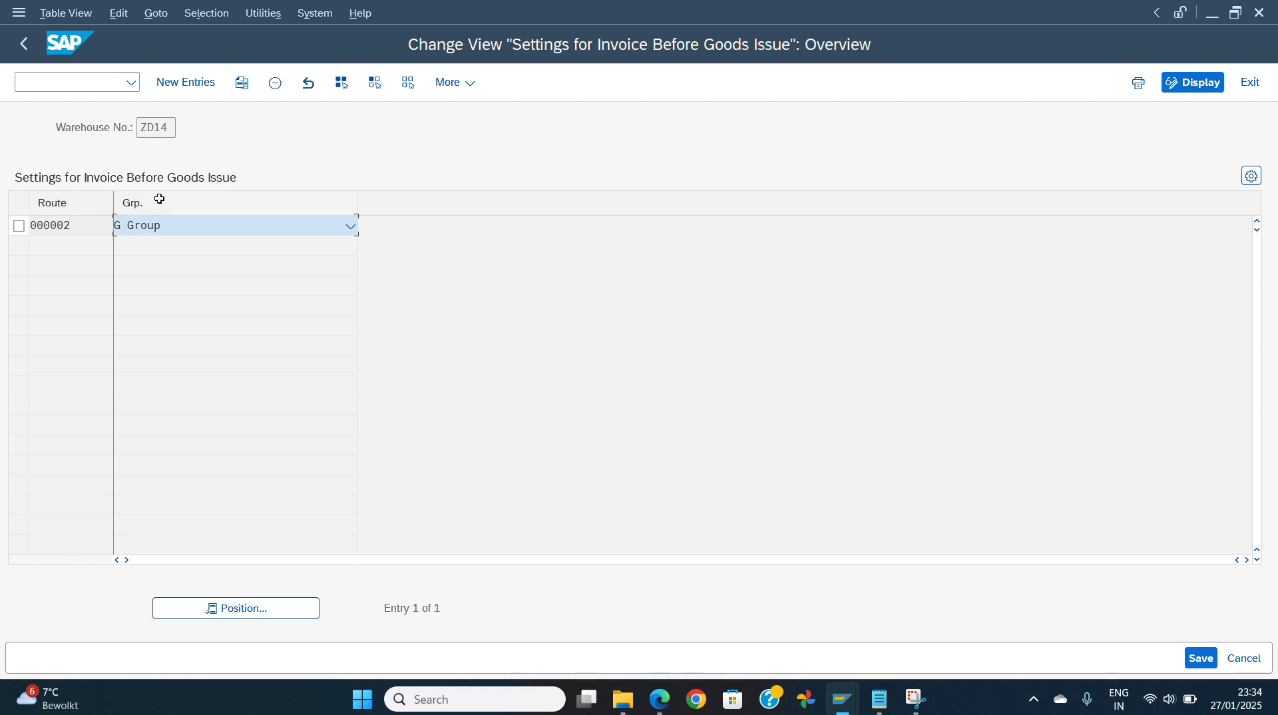
left_click(174, 231)
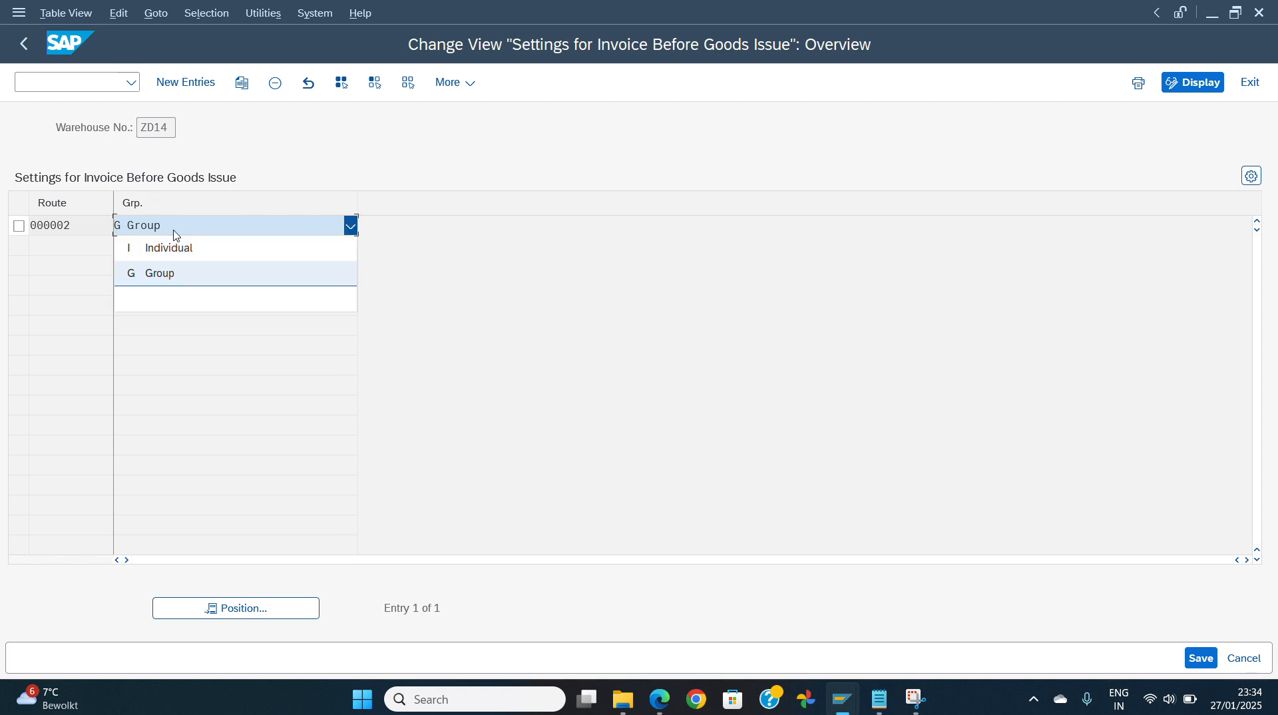
left_click(439, 220)
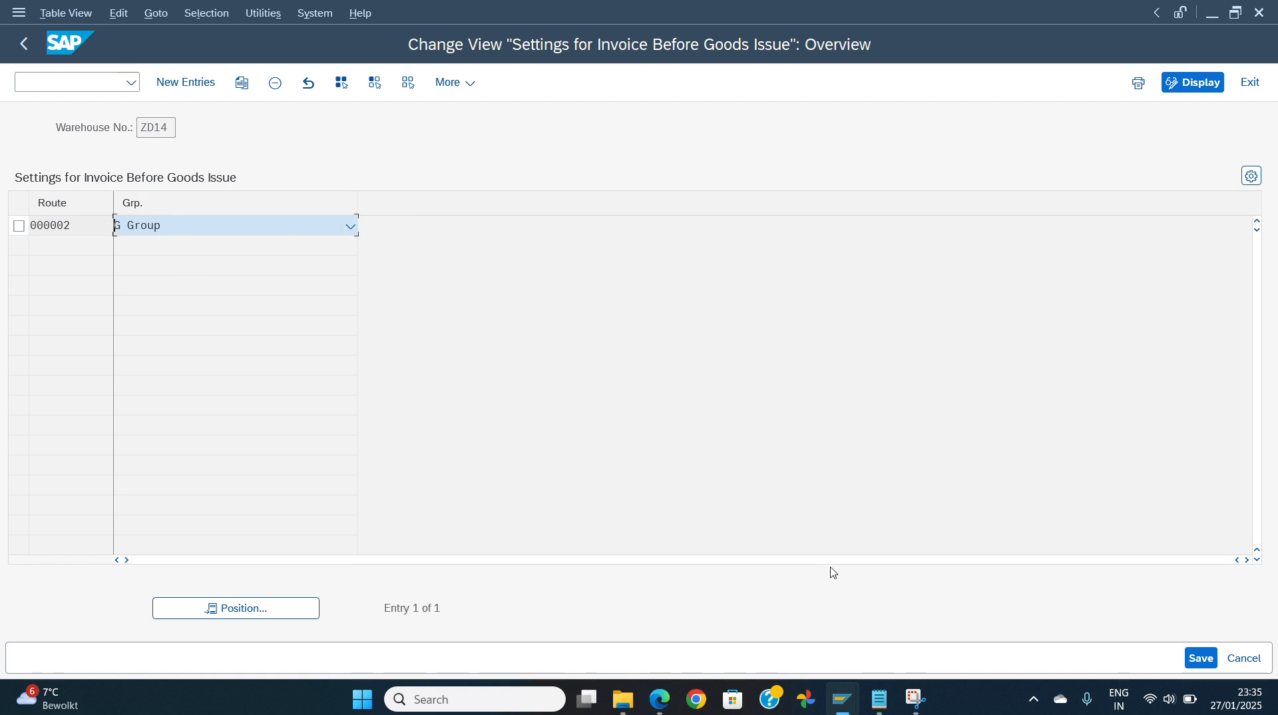
left_click(1260, 13)
- Switch to the Maintain Outbound Delivery Order window and create and save an outbound delivery from the selected order's item
mouse_move(842, 699)
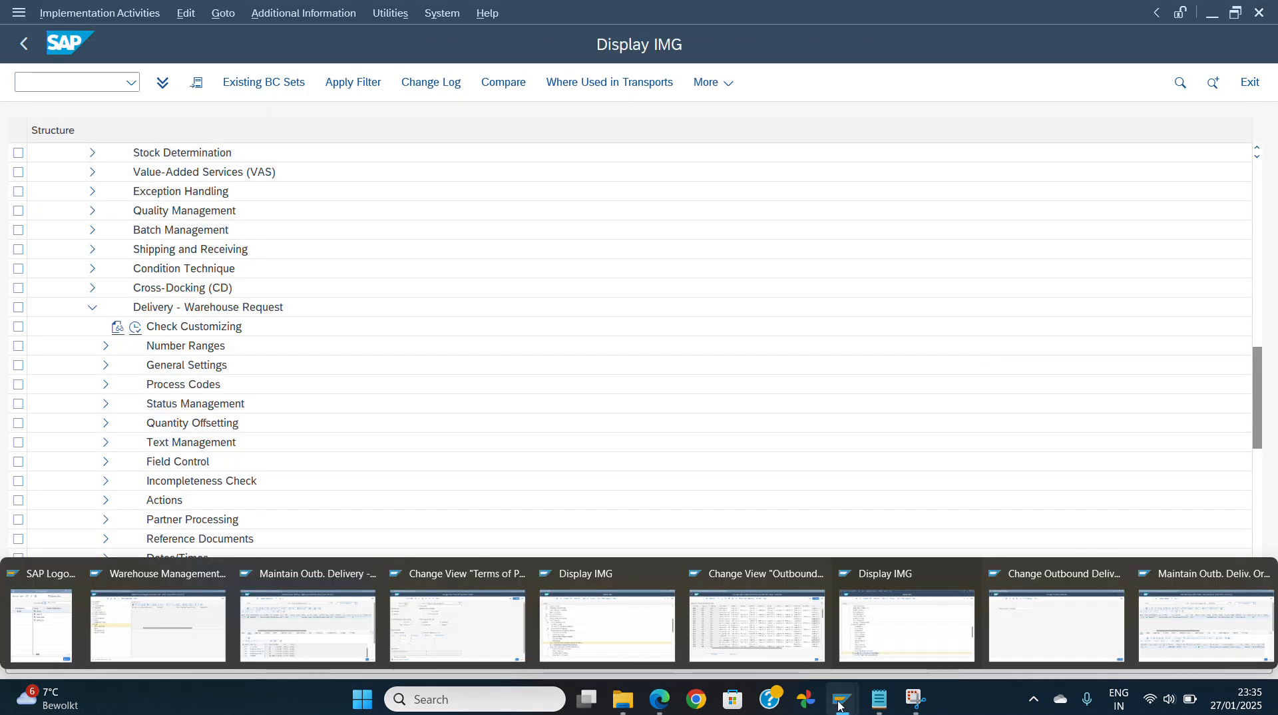
mouse_move(445, 638)
mouse_move(330, 625)
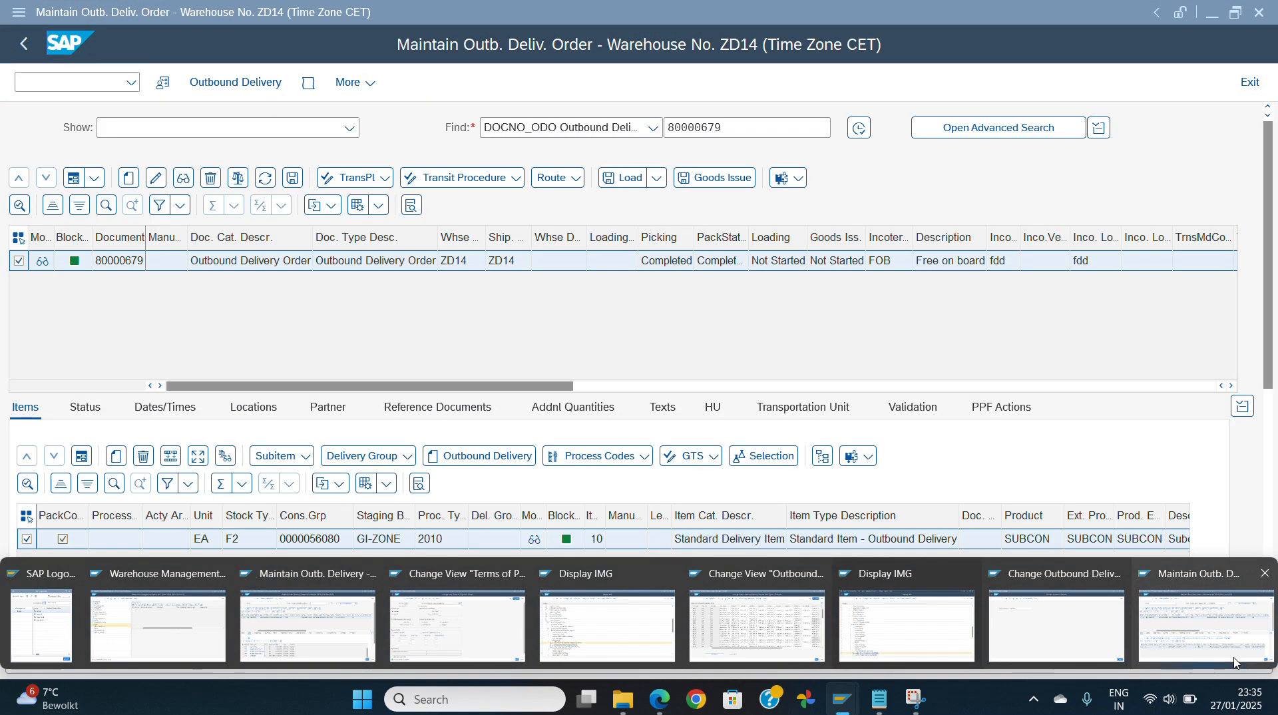
left_click(1211, 637)
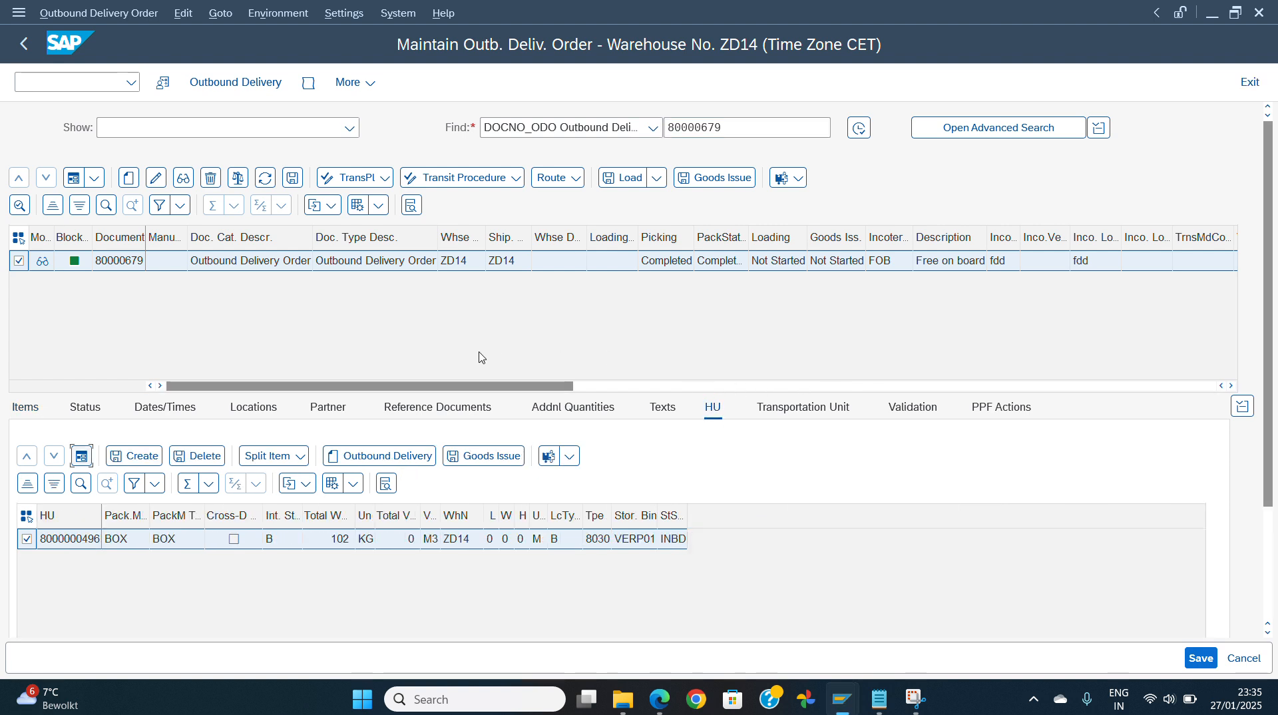
left_click(23, 412)
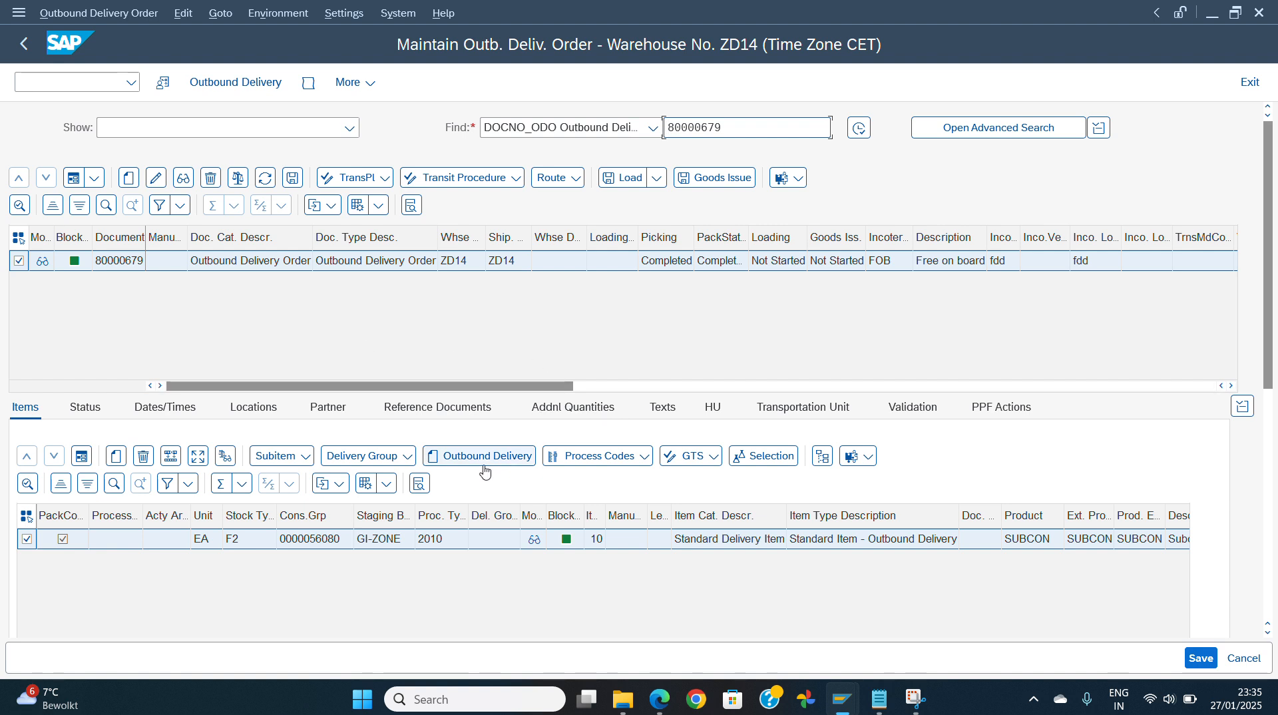
left_click(485, 472)
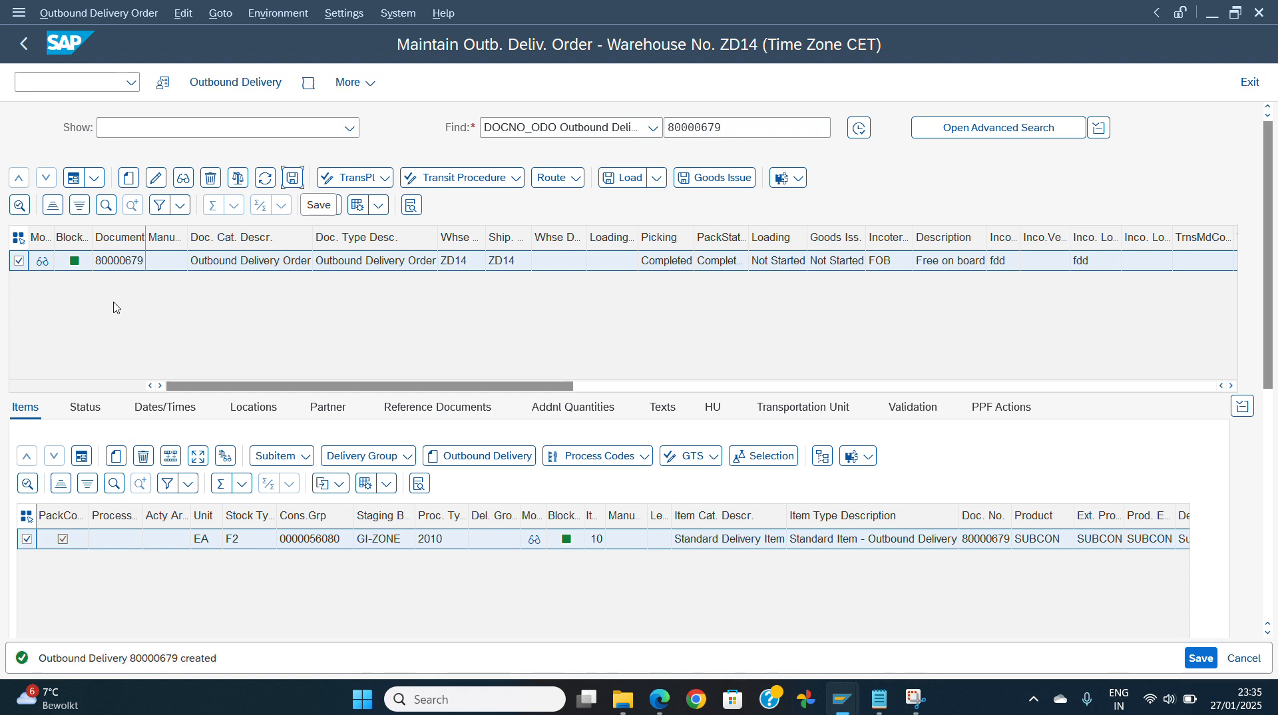
- Show the outbound delivery order's header in form view and check its Invc. Bef. GI field
left_click(73, 179)
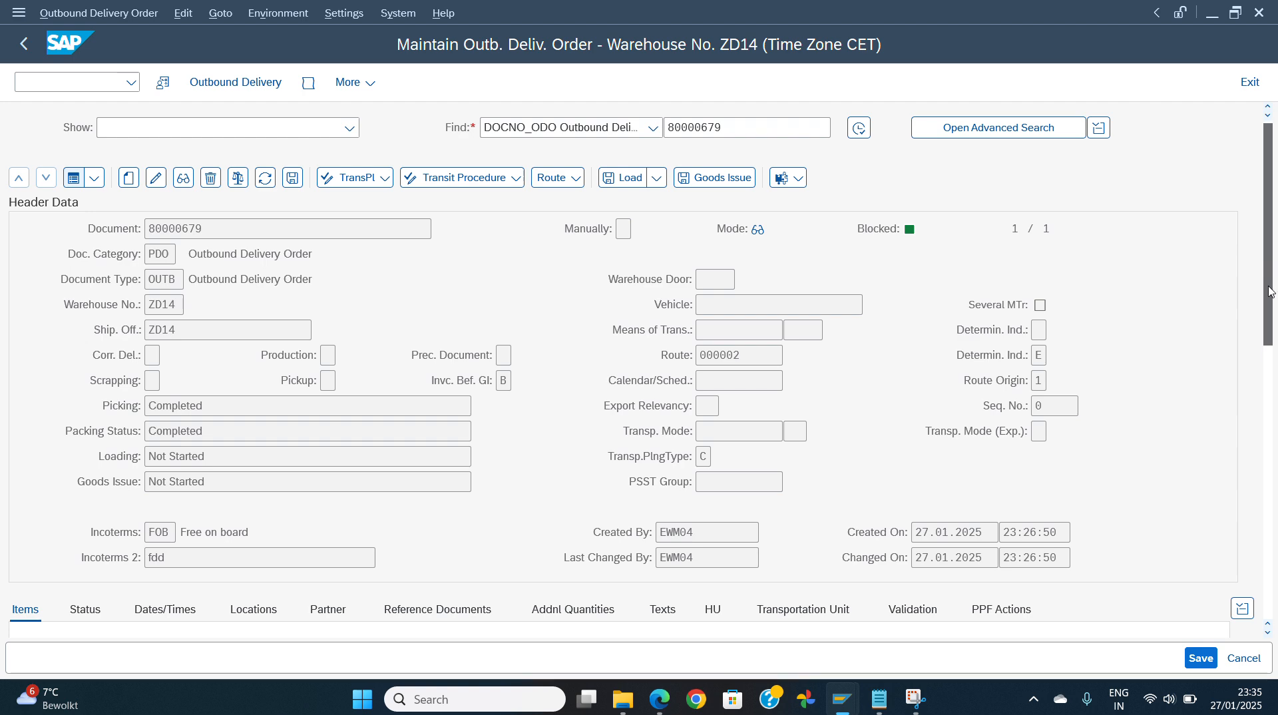
left_click_drag(1269, 281, 1270, 343)
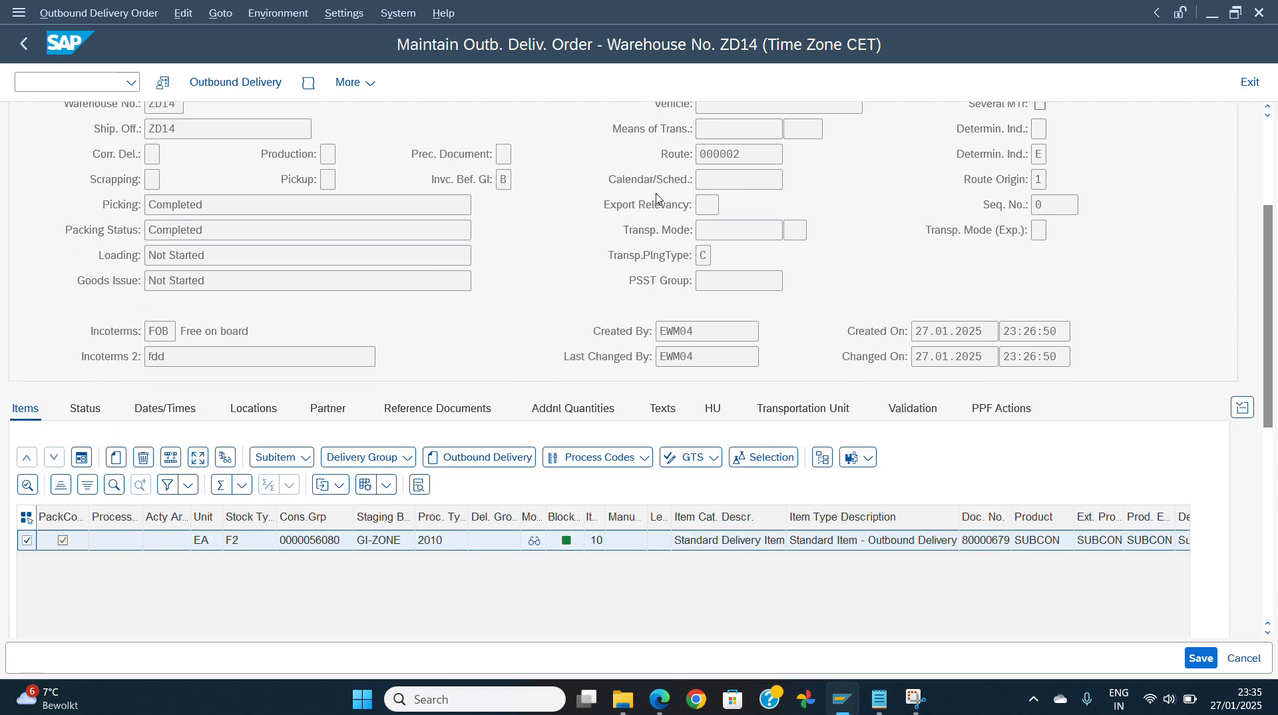
left_click(507, 181)
left_click(446, 183)
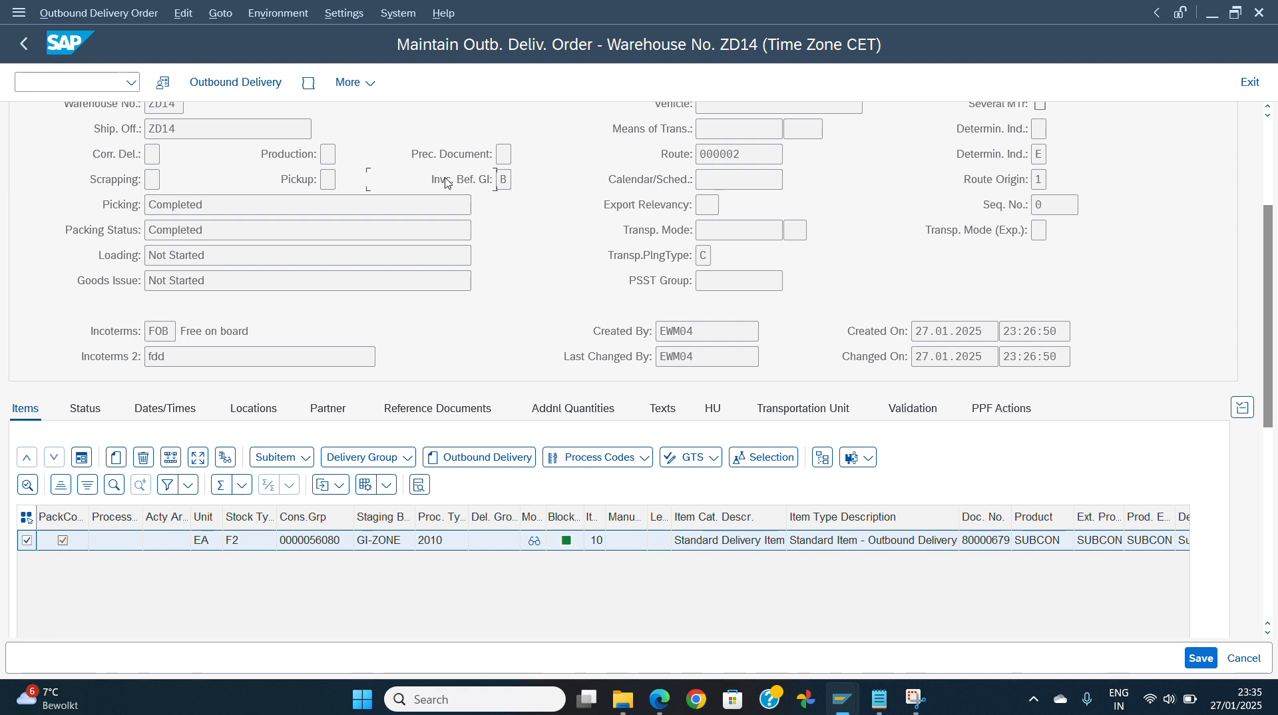
left_click(510, 181)
- Show item 10 of the outbound delivery order in form view and check its Invc. Bef. GI field
left_click(81, 458)
left_click_drag(1269, 317, 1272, 416)
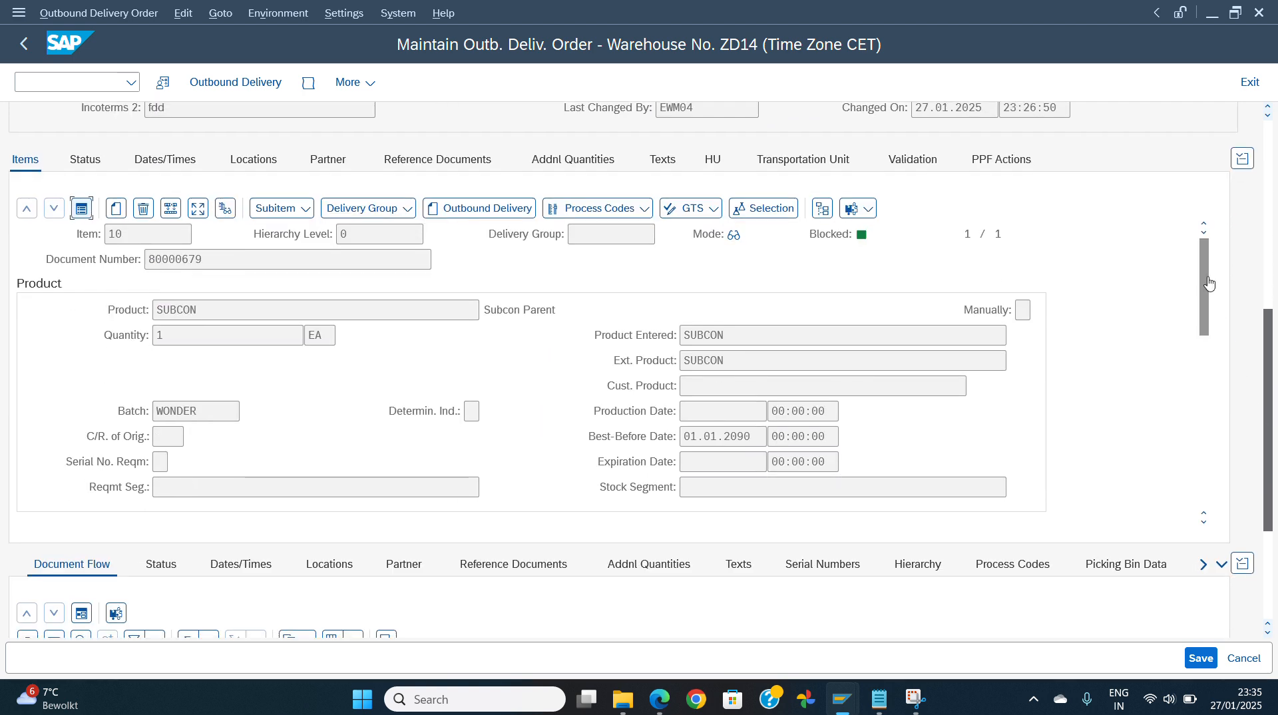
left_click_drag(1208, 274, 1223, 392)
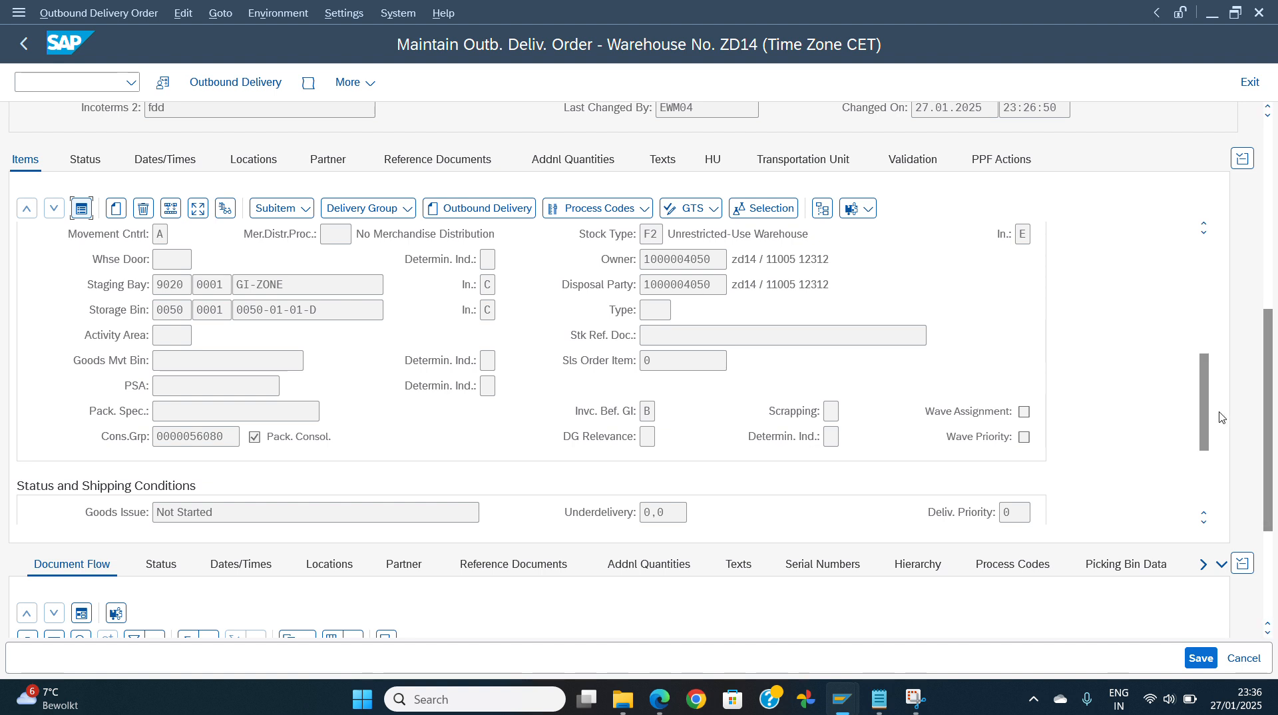
left_click_drag(1202, 419, 1182, 280)
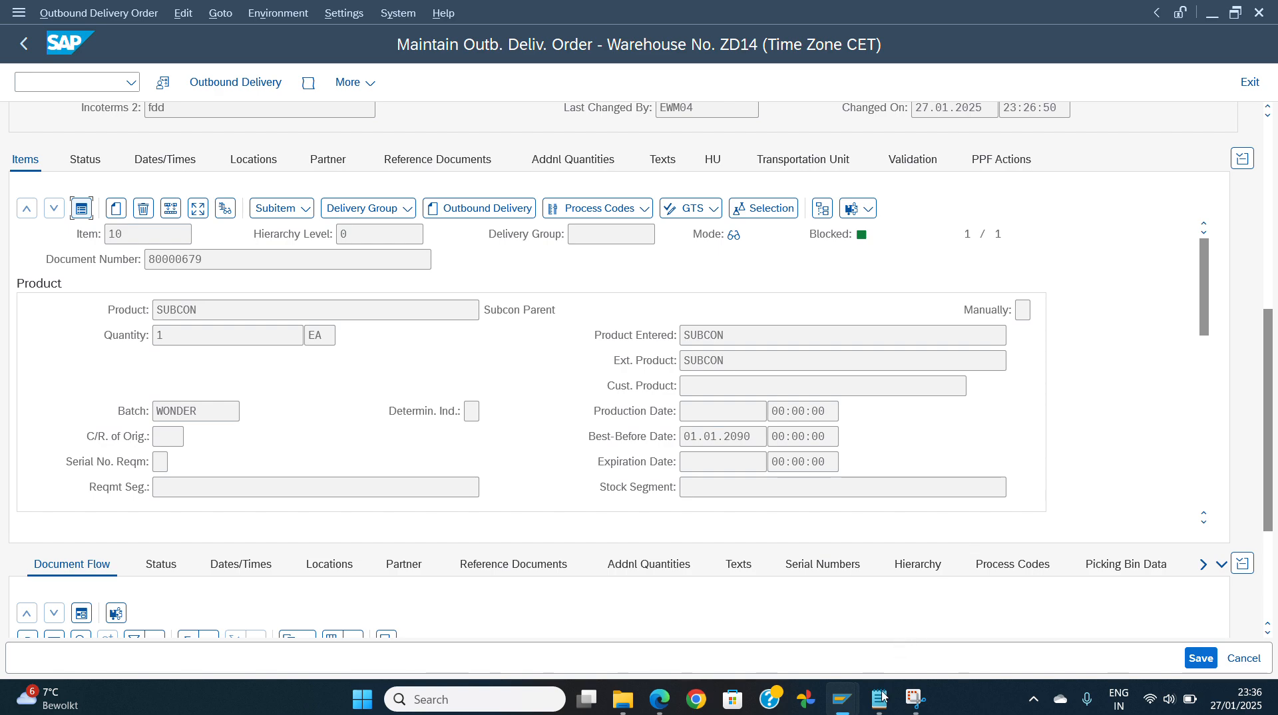
- Return to the header of the outbound delivery order and copy its document number from the Find field
mouse_move(879, 699)
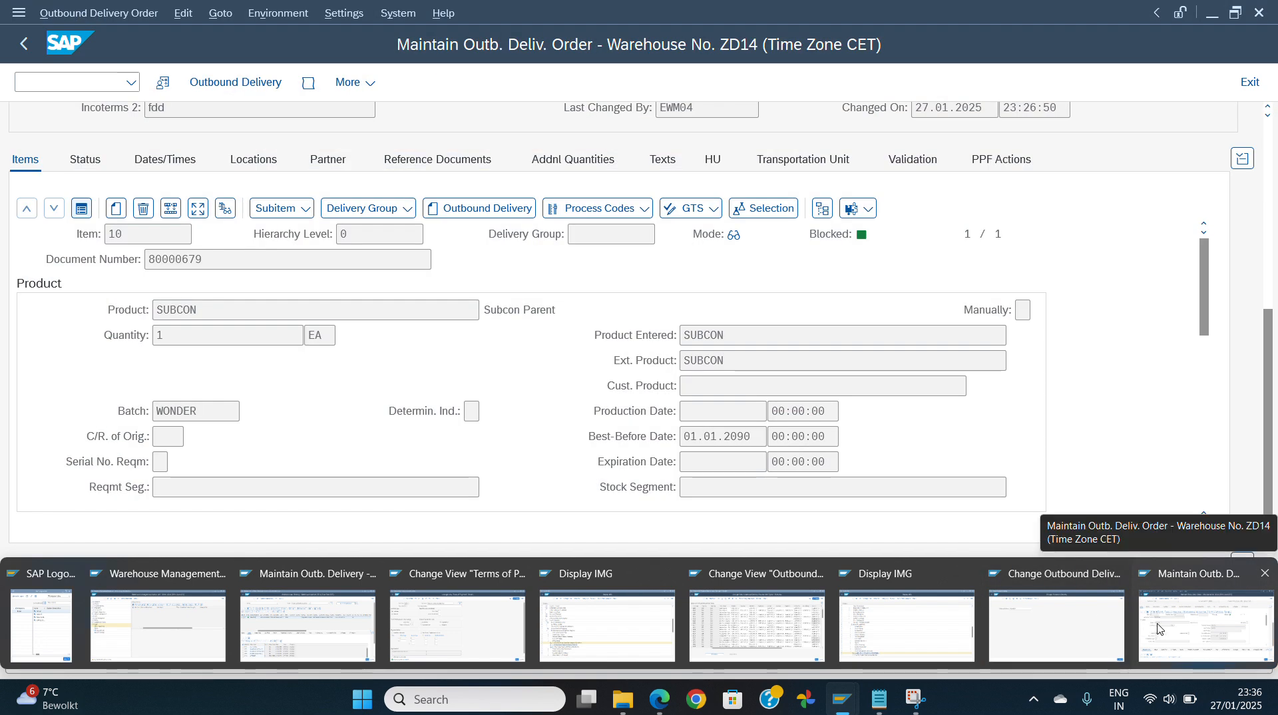
left_click(1158, 628)
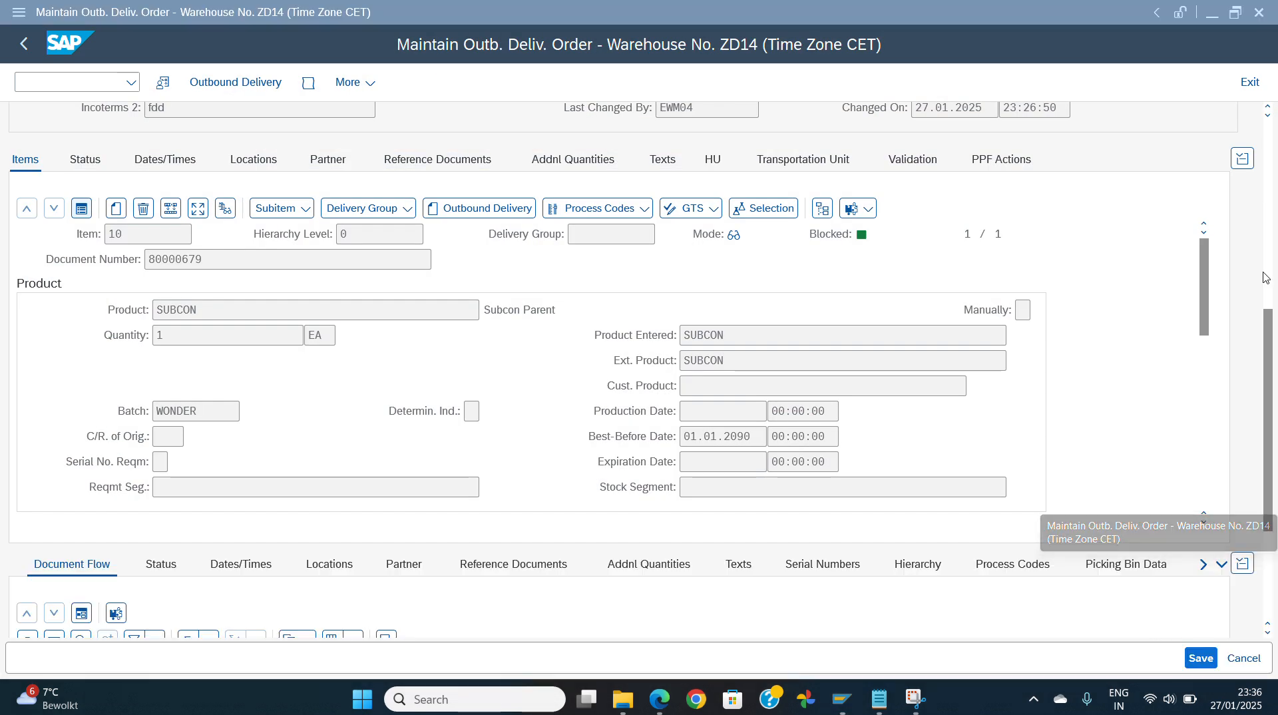
left_click(1268, 174)
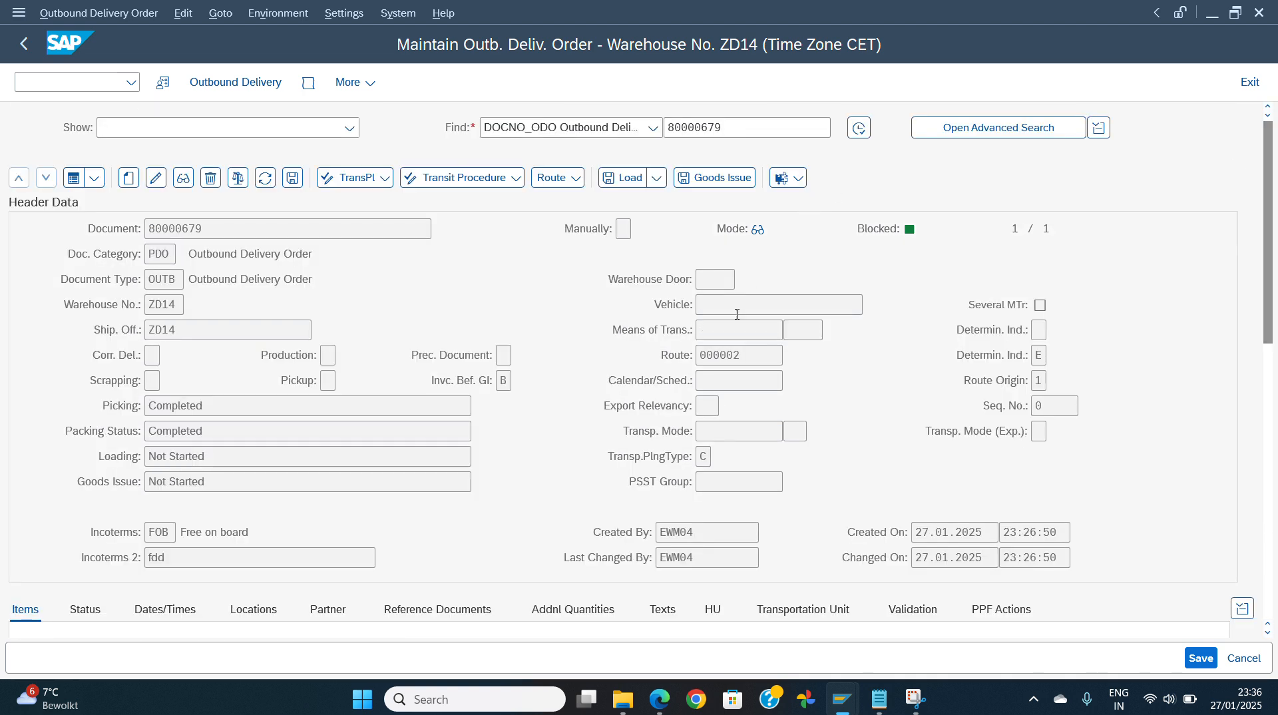
left_click_drag(735, 131, 657, 138)
key("ctrl+c")
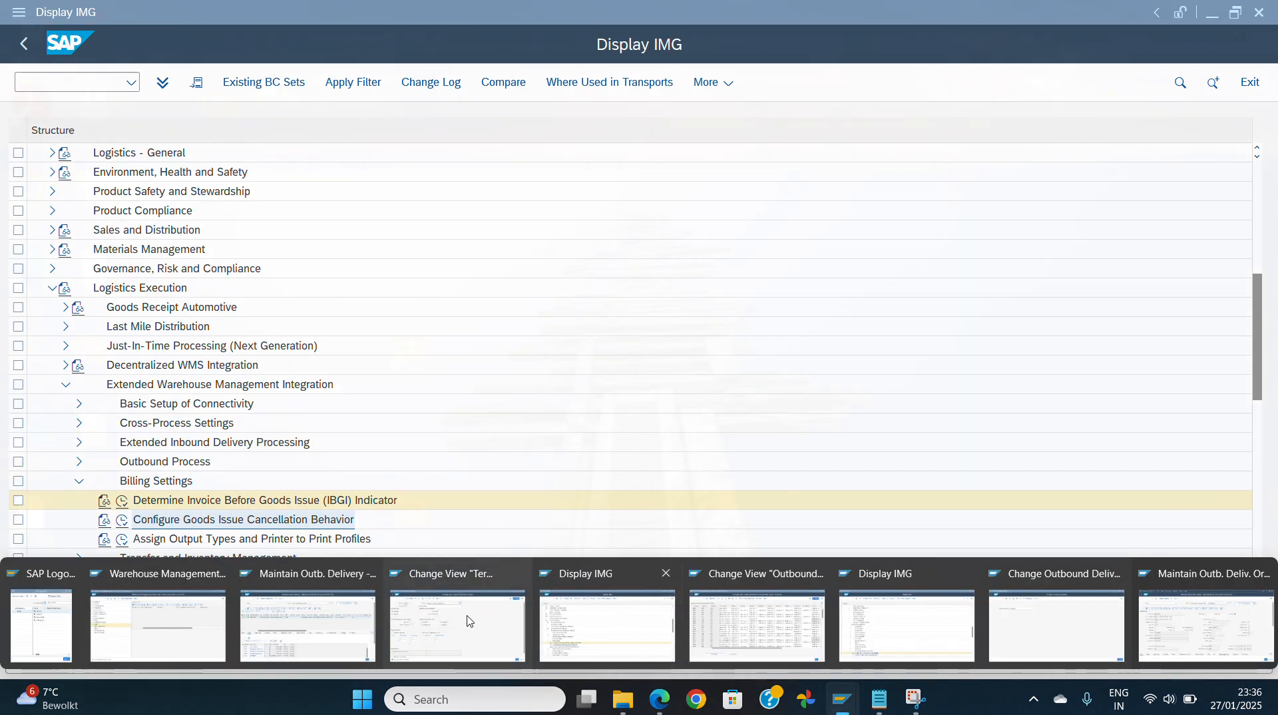
- Open transaction SE16N in the Maintain Outbound Delivery window and filter table LIPS by the copied delivery number
left_click(328, 624)
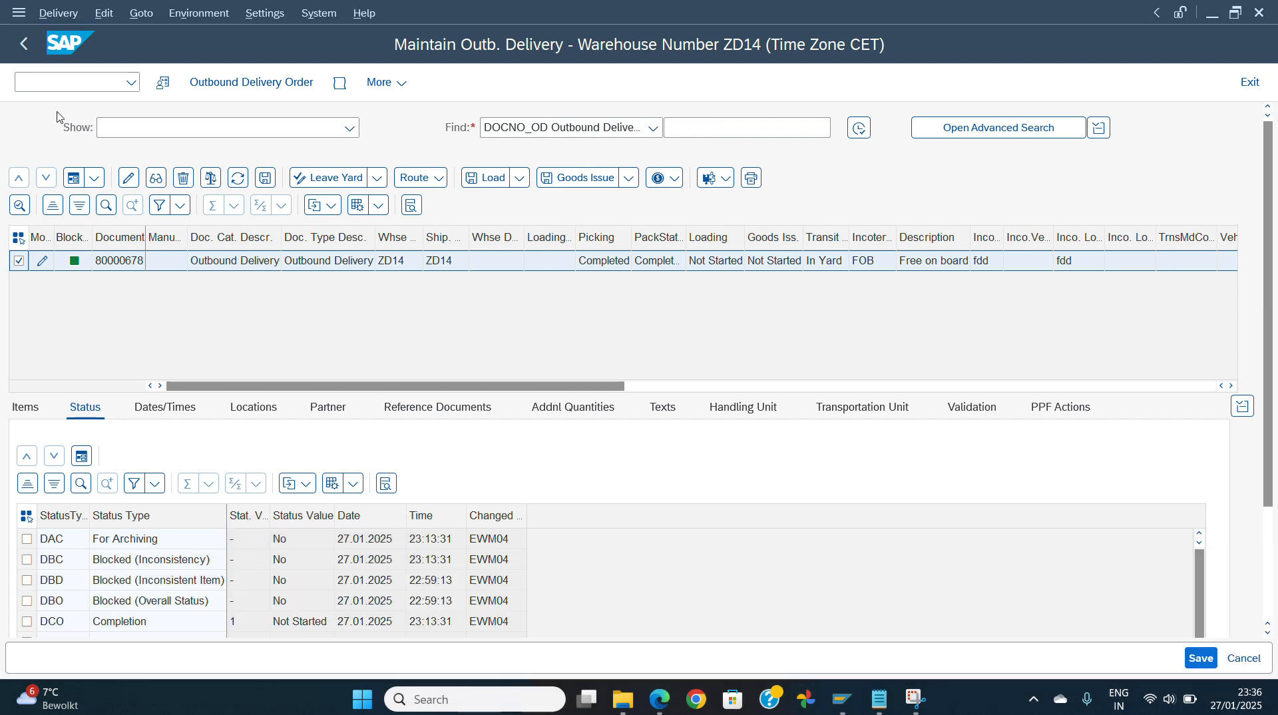
left_click(40, 81)
type("/nse")
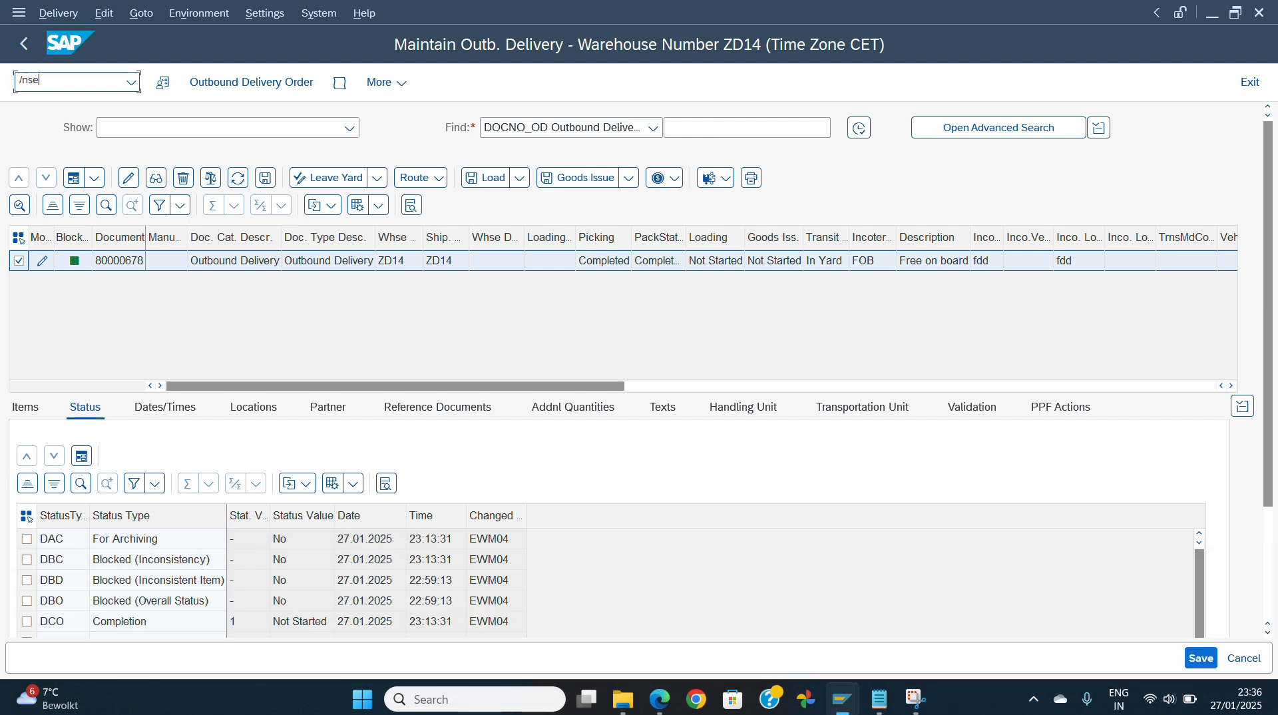
type("16n")
key("Return")
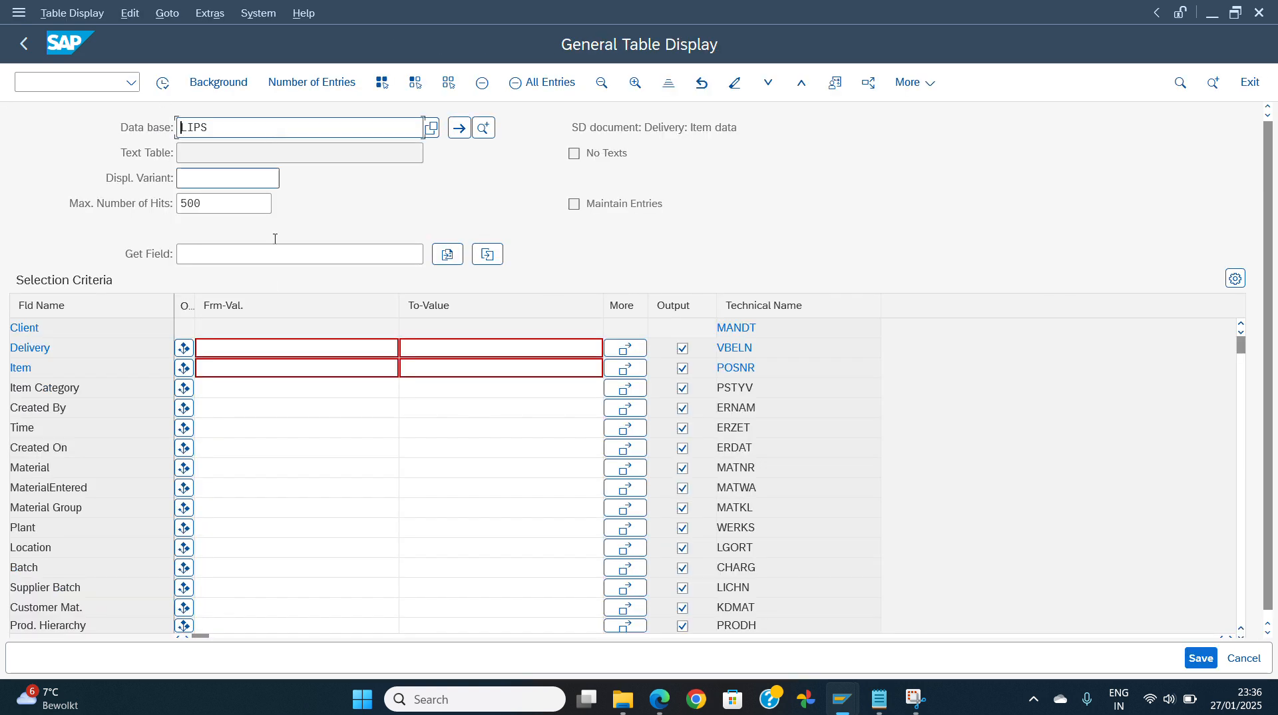
left_click(231, 343)
key("ctrl+v")
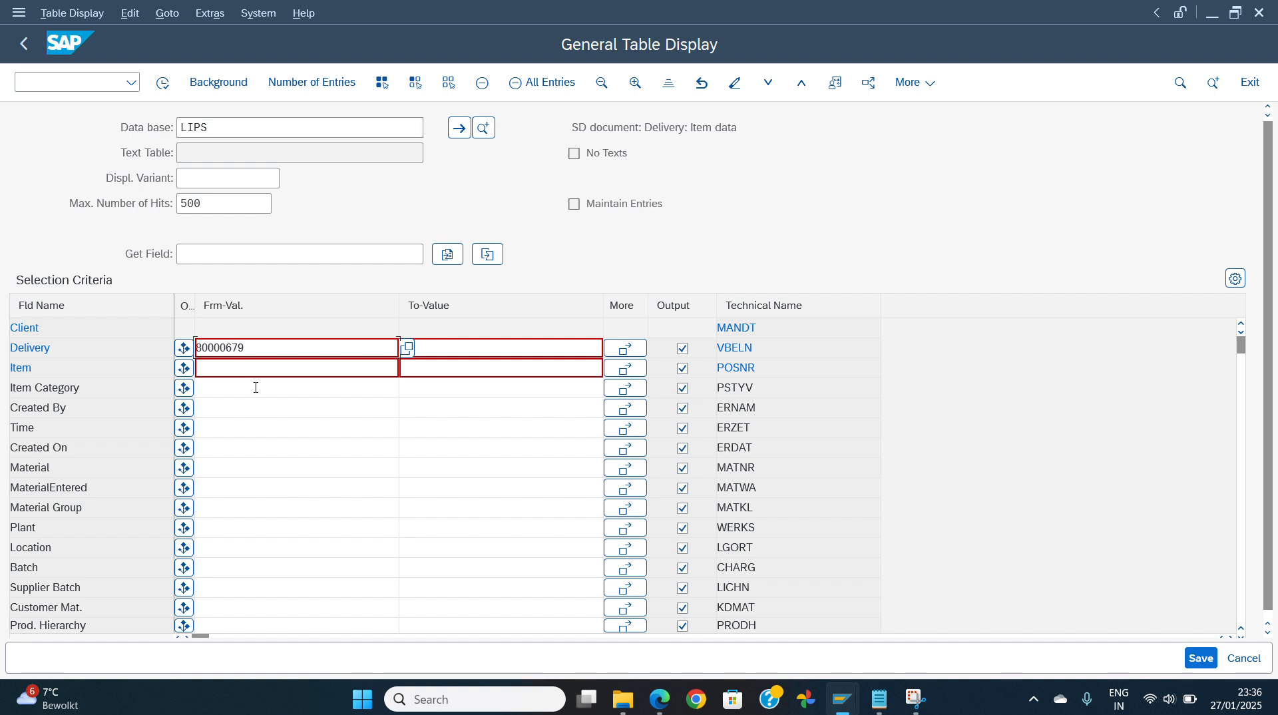
- Limit the LIPS output to the Delivery (VBELN) and Relev.for Bill. (FKREL) fields
left_click(263, 487)
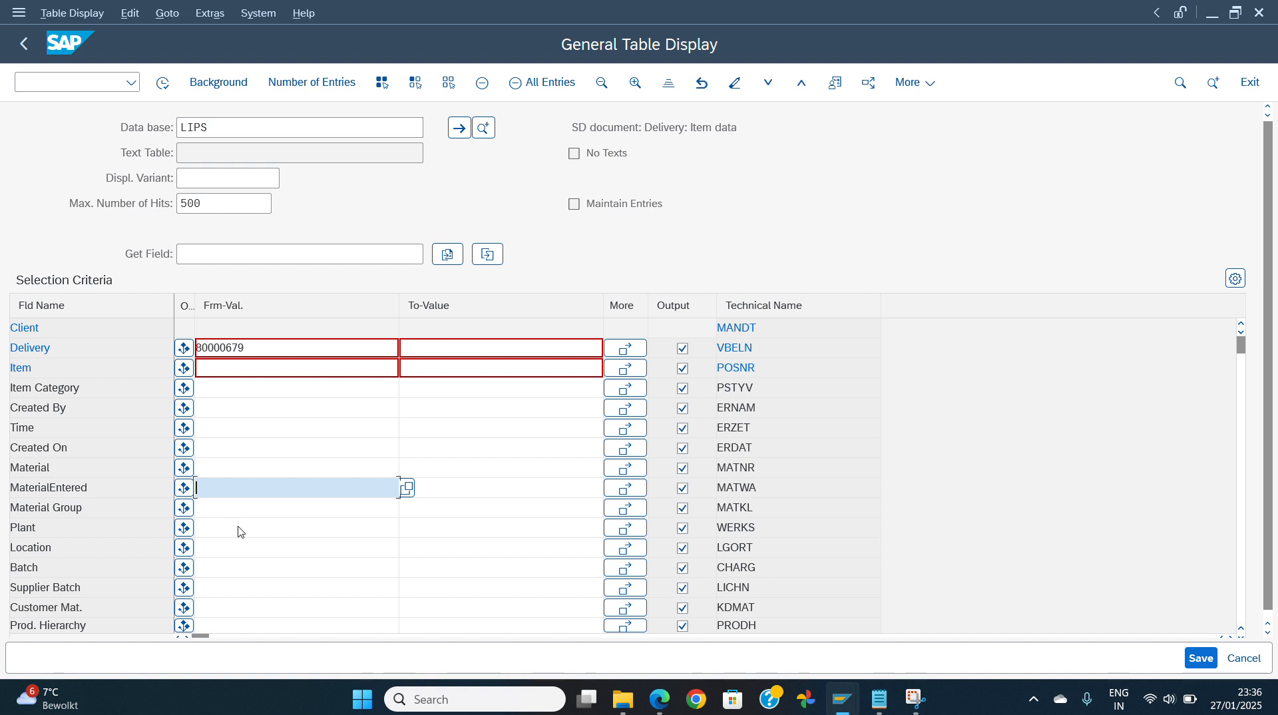
scroll(240, 531, "down", 3)
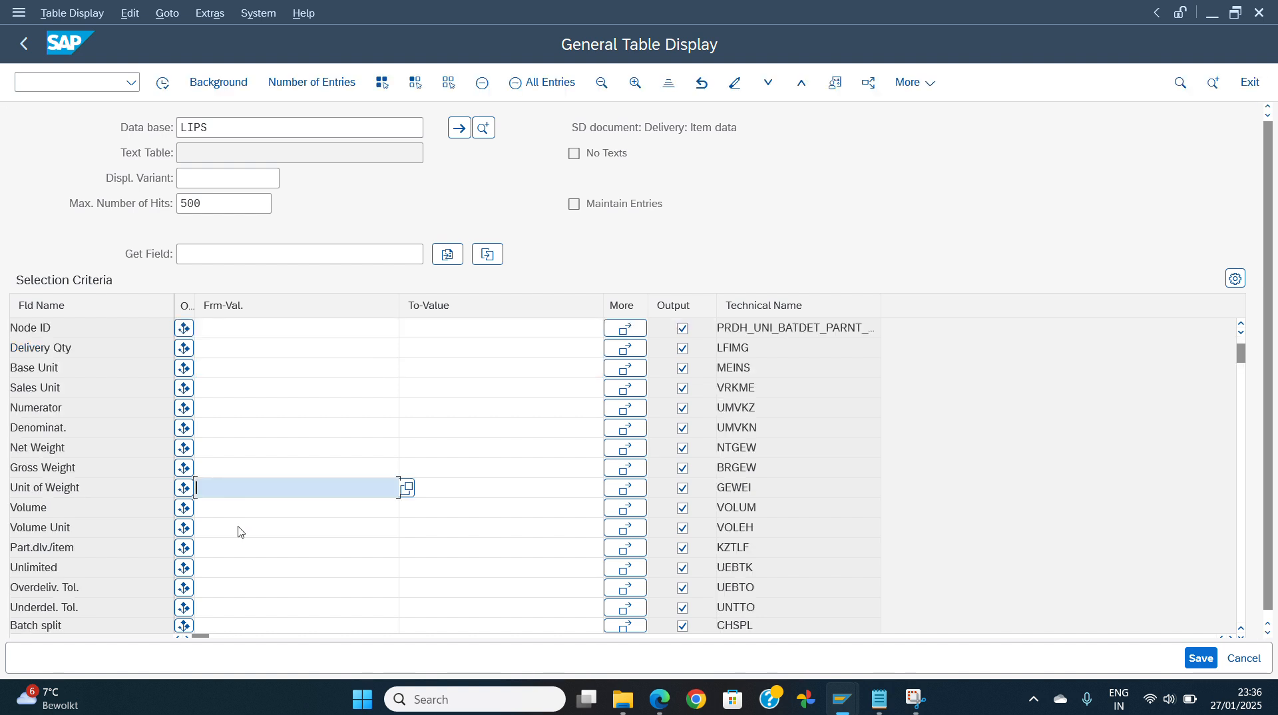
scroll(239, 531, "up", 3)
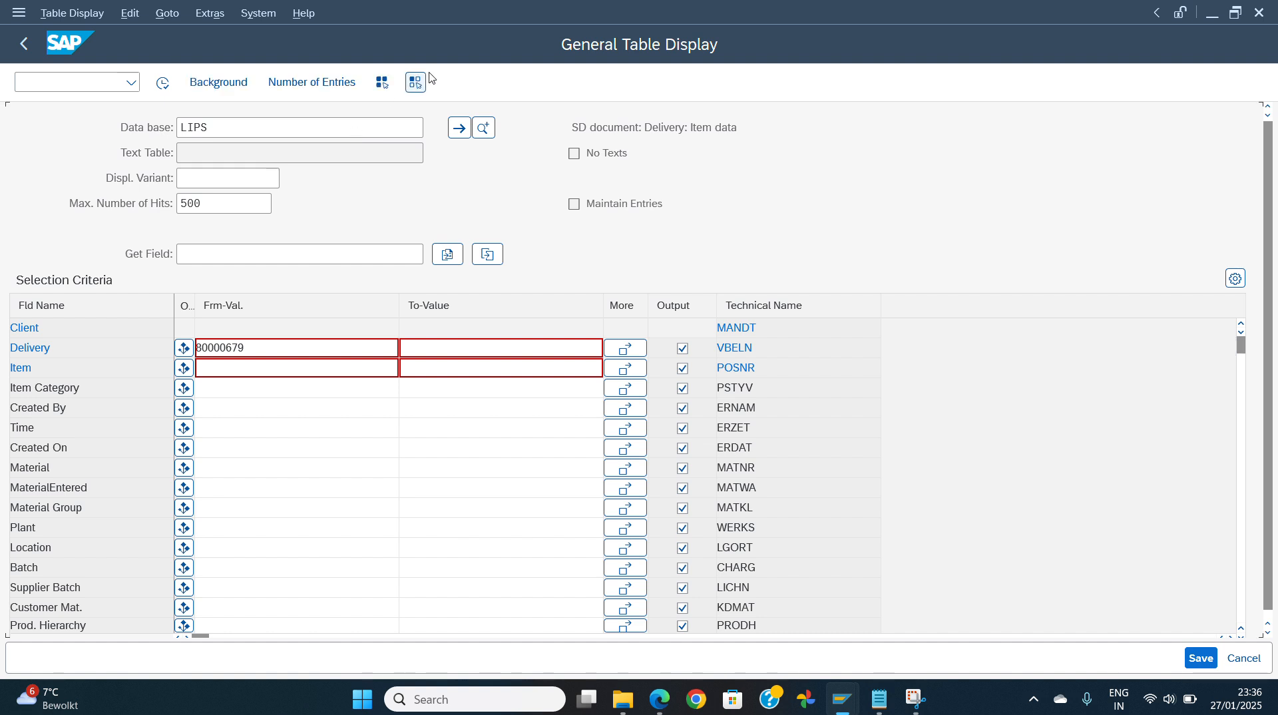
left_click(682, 348)
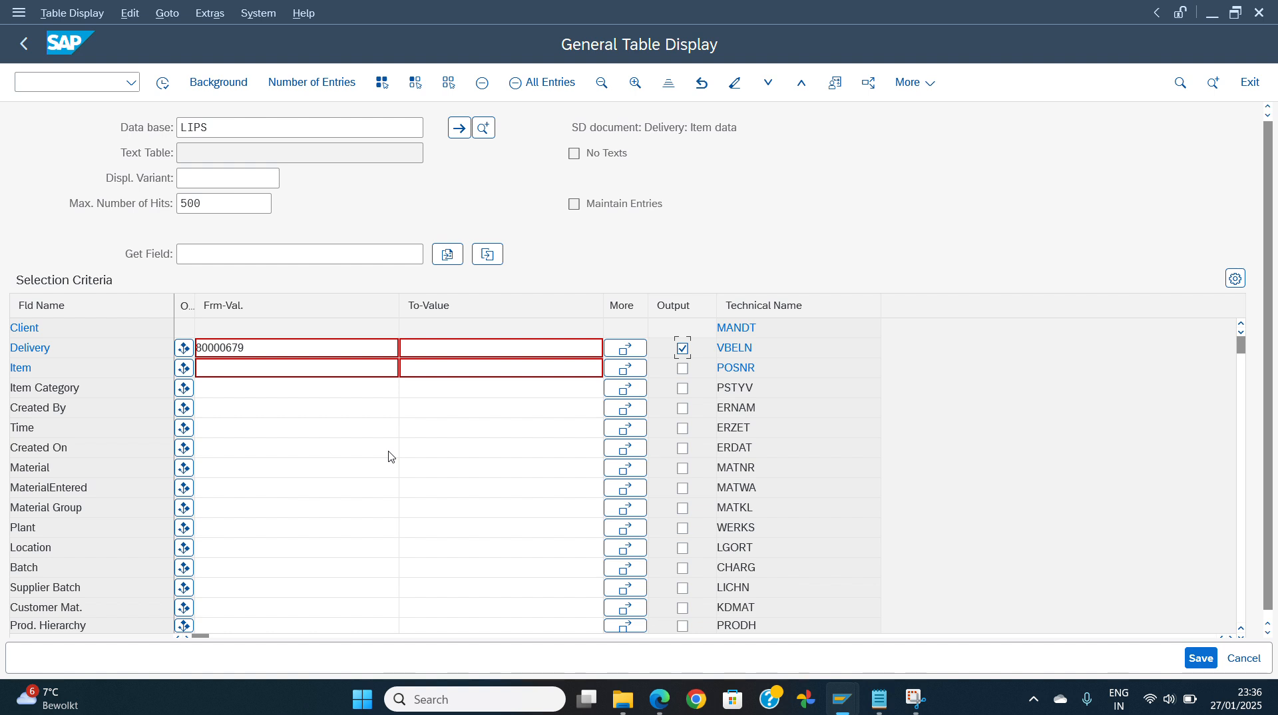
scroll(390, 451, "down", 1)
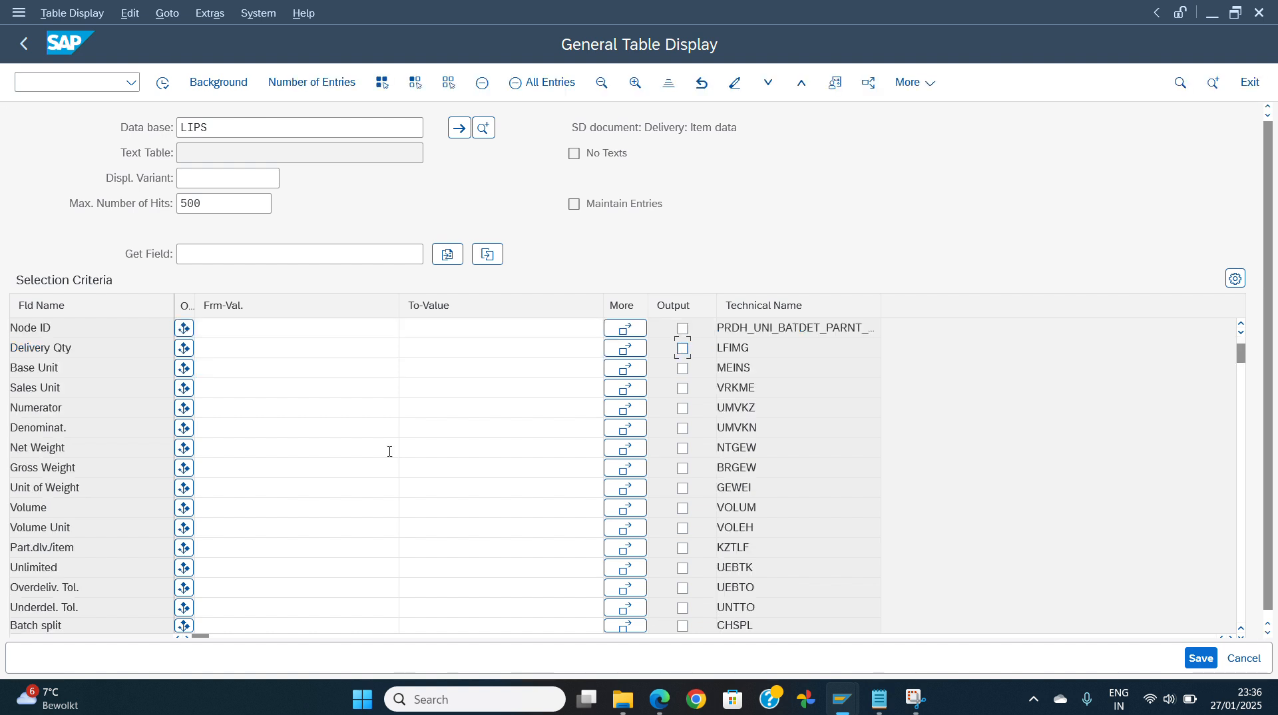
scroll(390, 451, "down", 1)
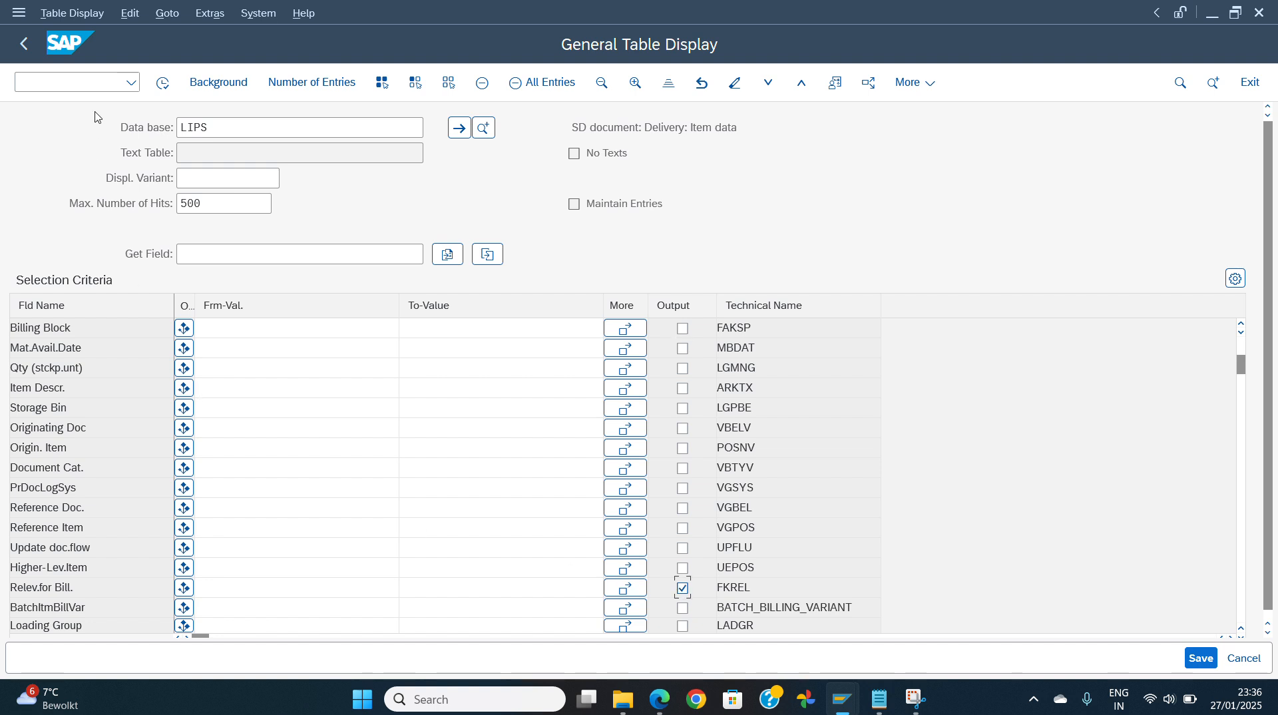
- Run the LIPS selection and widen the billing relevance column to check the delivery item's value
left_click(163, 83)
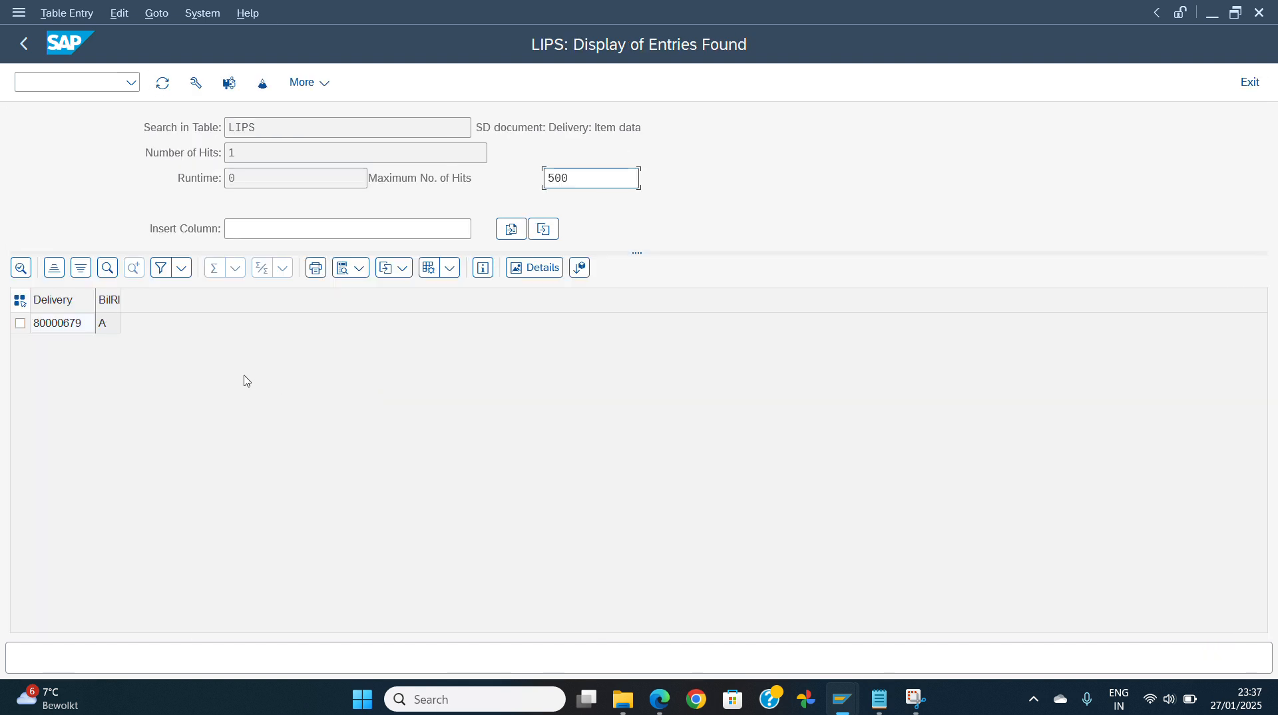
left_click(120, 294)
left_click_drag(120, 294, 197, 310)
left_click(189, 332)
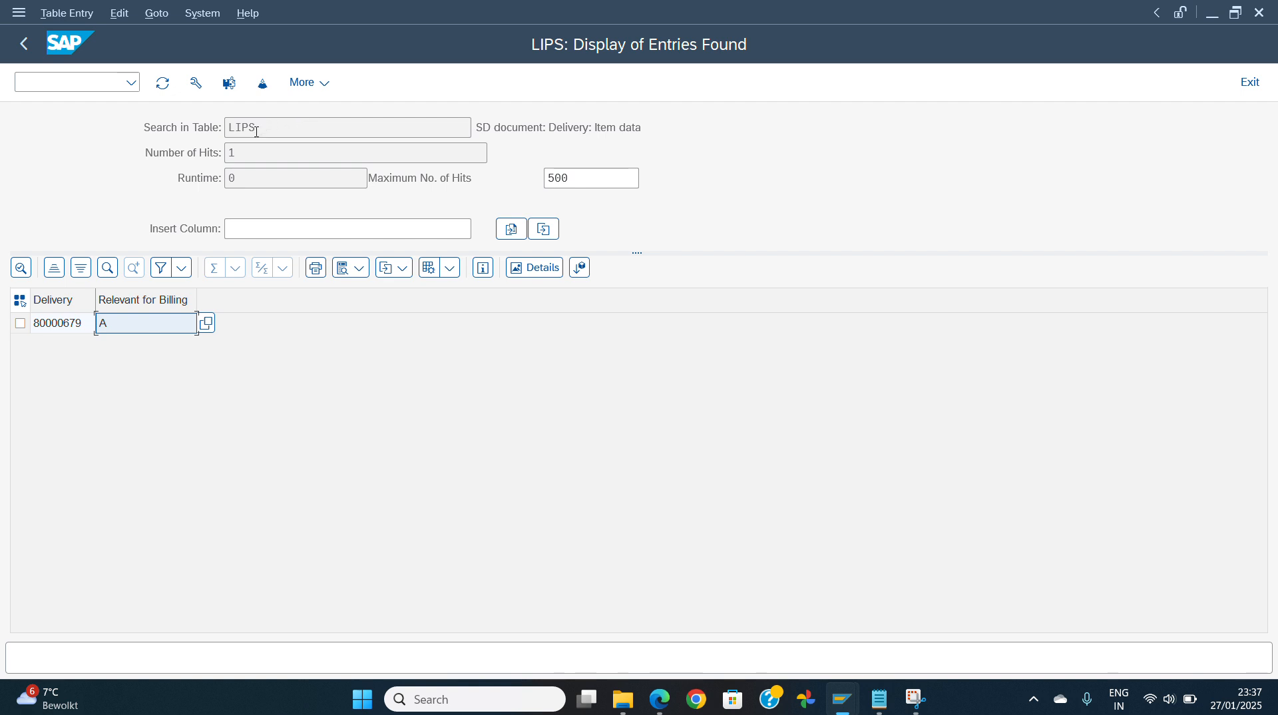
- Return to the selection screen, change the table to LIKP and filter it by the same delivery number
left_click(31, 48)
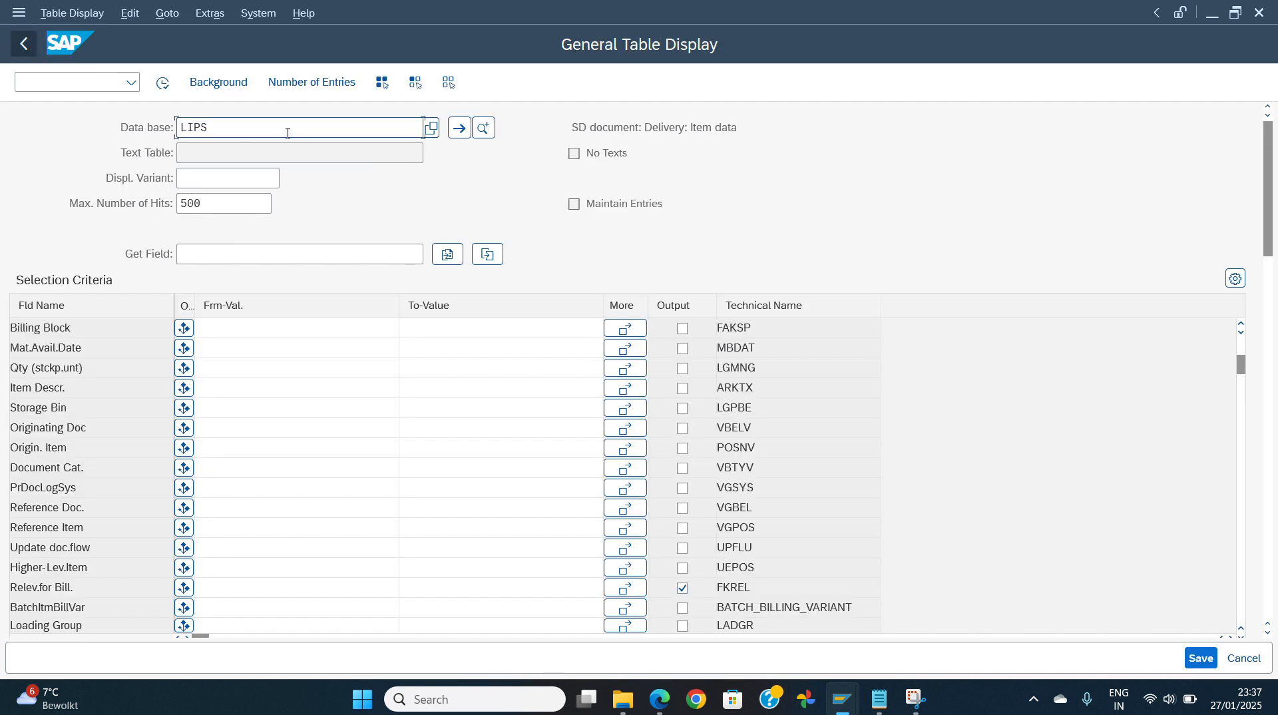
key("BackSpace")
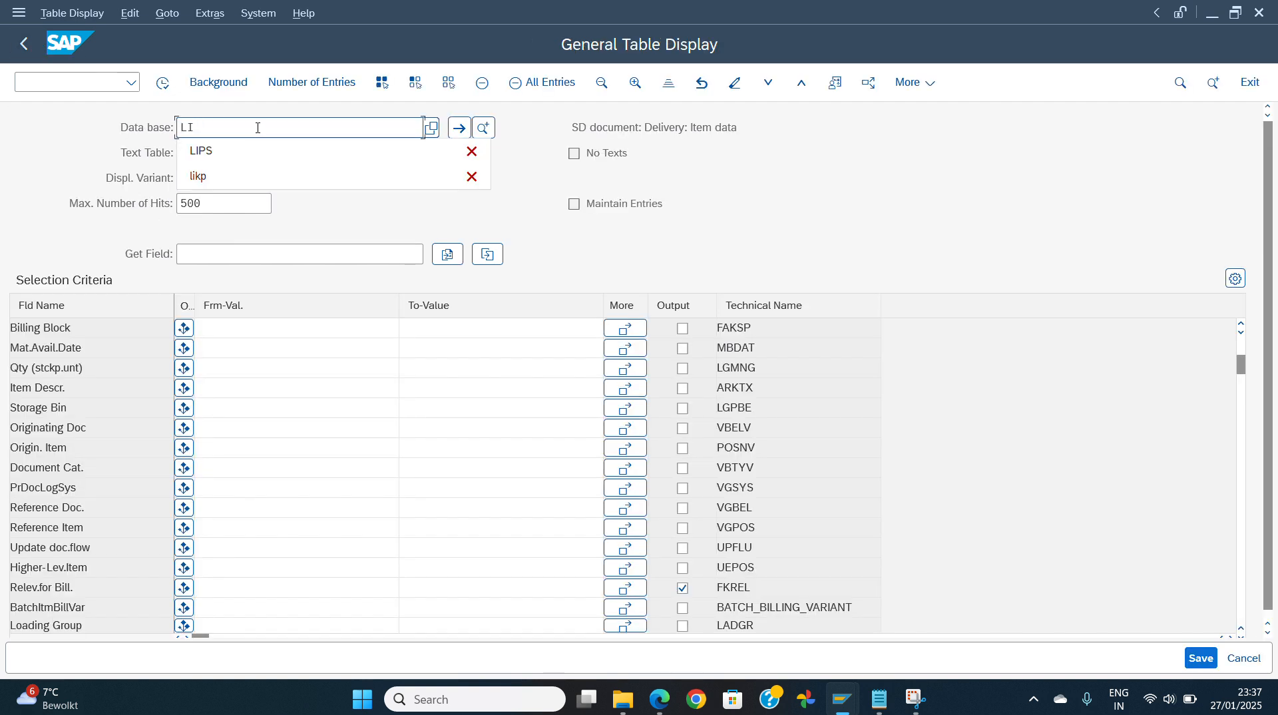
type("kp")
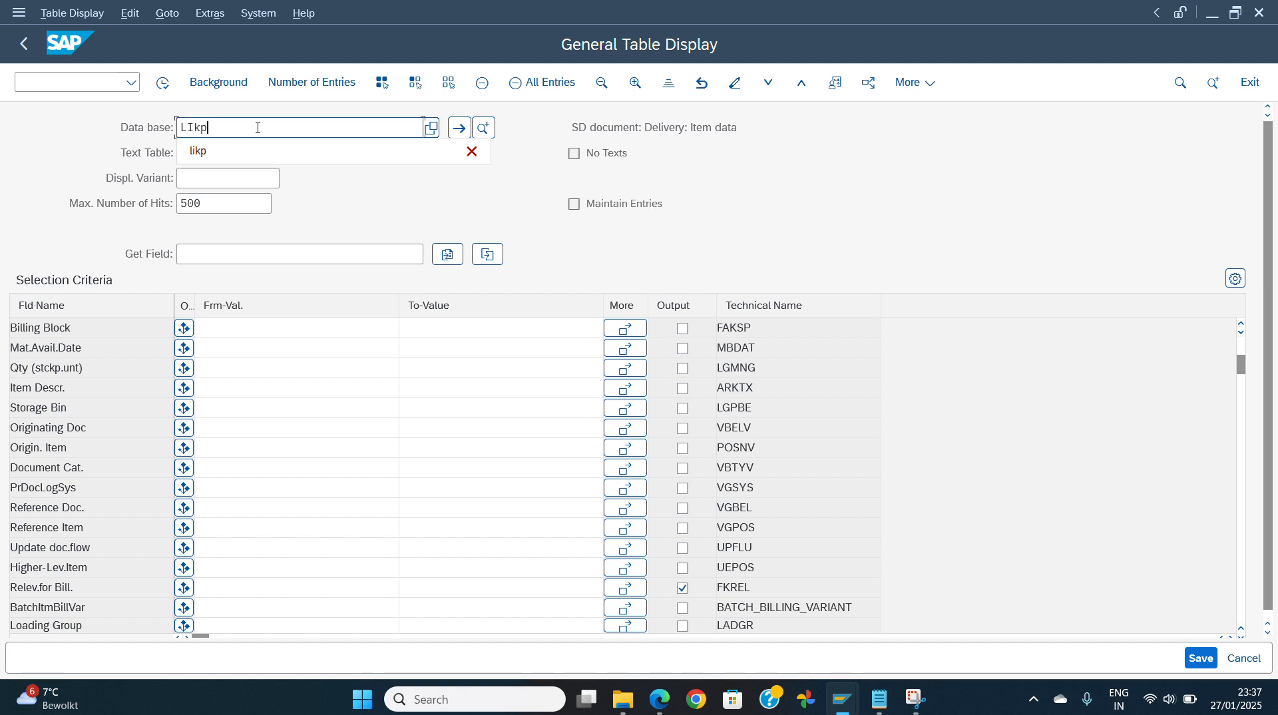
key("Return")
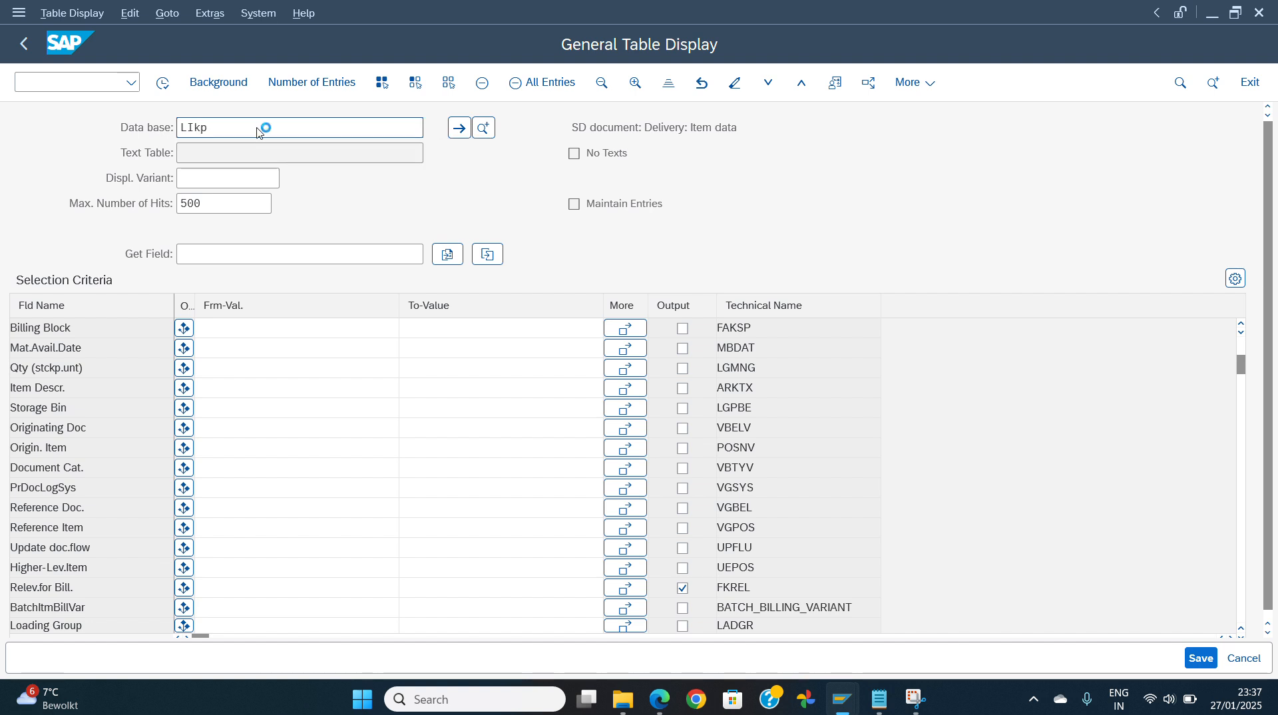
left_click(220, 346)
type("80000679")
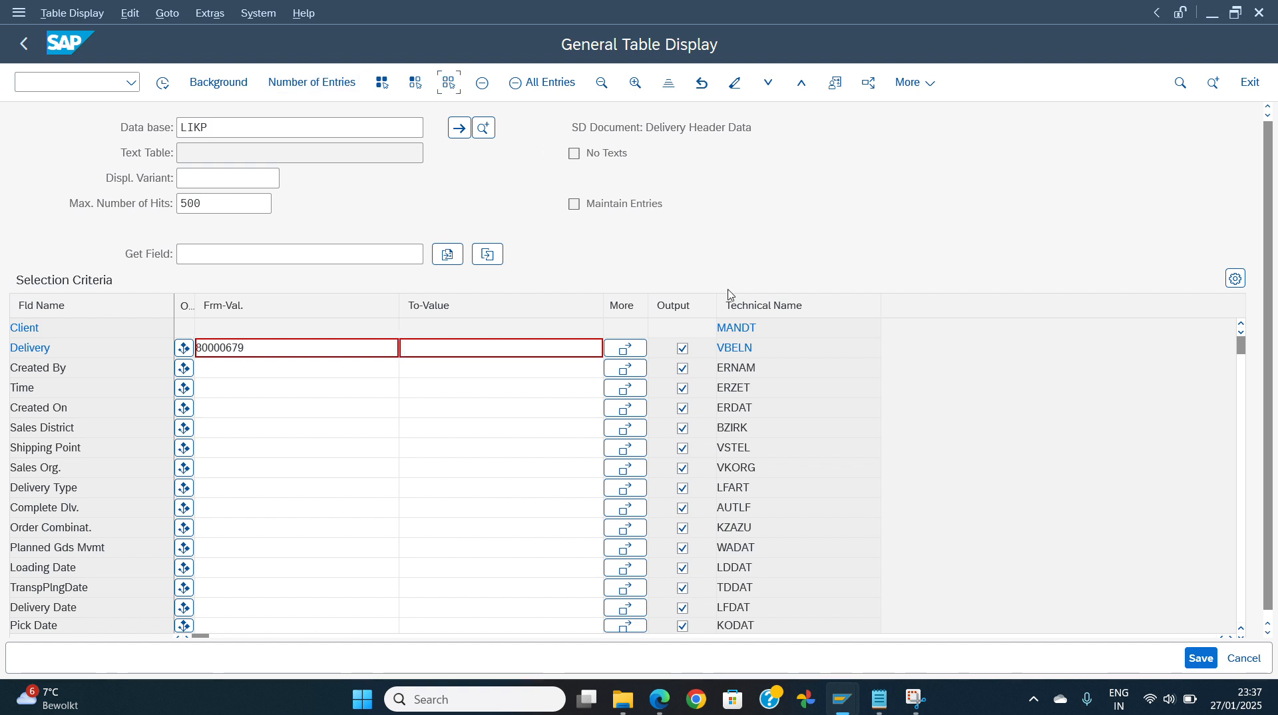
- Limit the LIKP output to the Delivery (VBELN) and Inv.Bf.GI (SPE_INV_BFR_GI) fields and run the selection
left_click(683, 349)
left_click(683, 350)
key("ctrl+f")
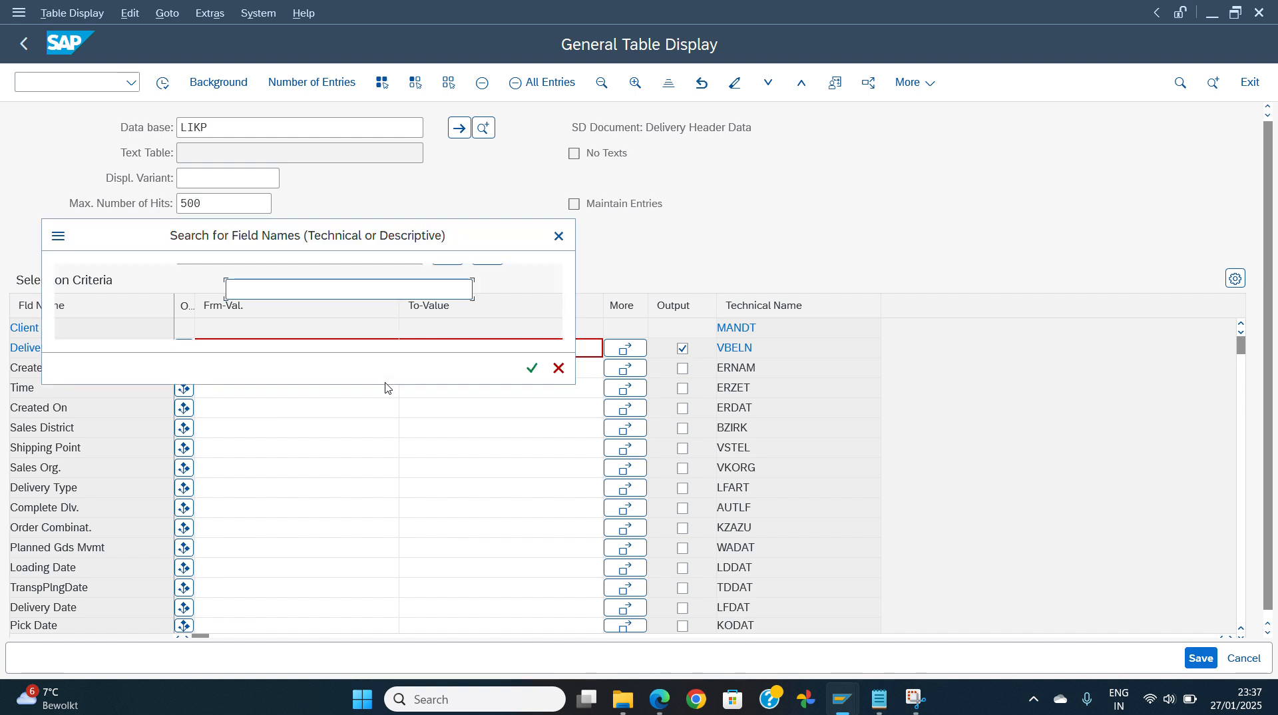
type("SPE")
key("Return")
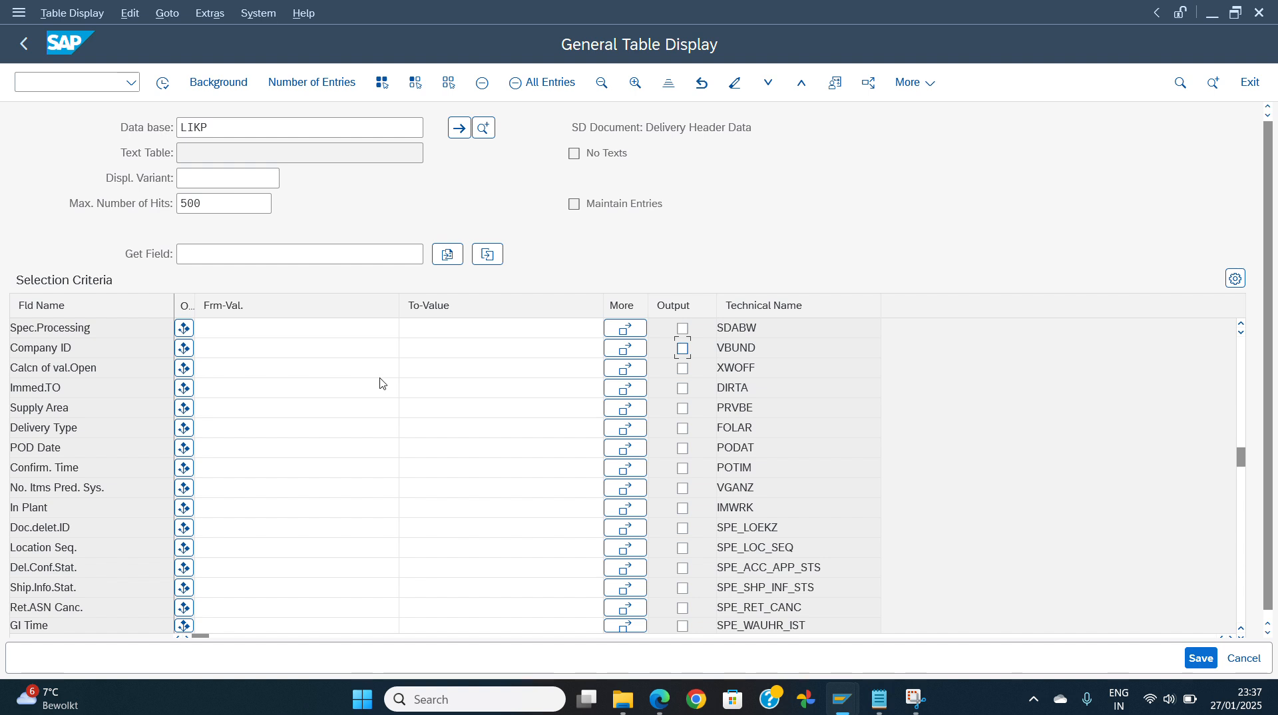
scroll(698, 346, "down", 5)
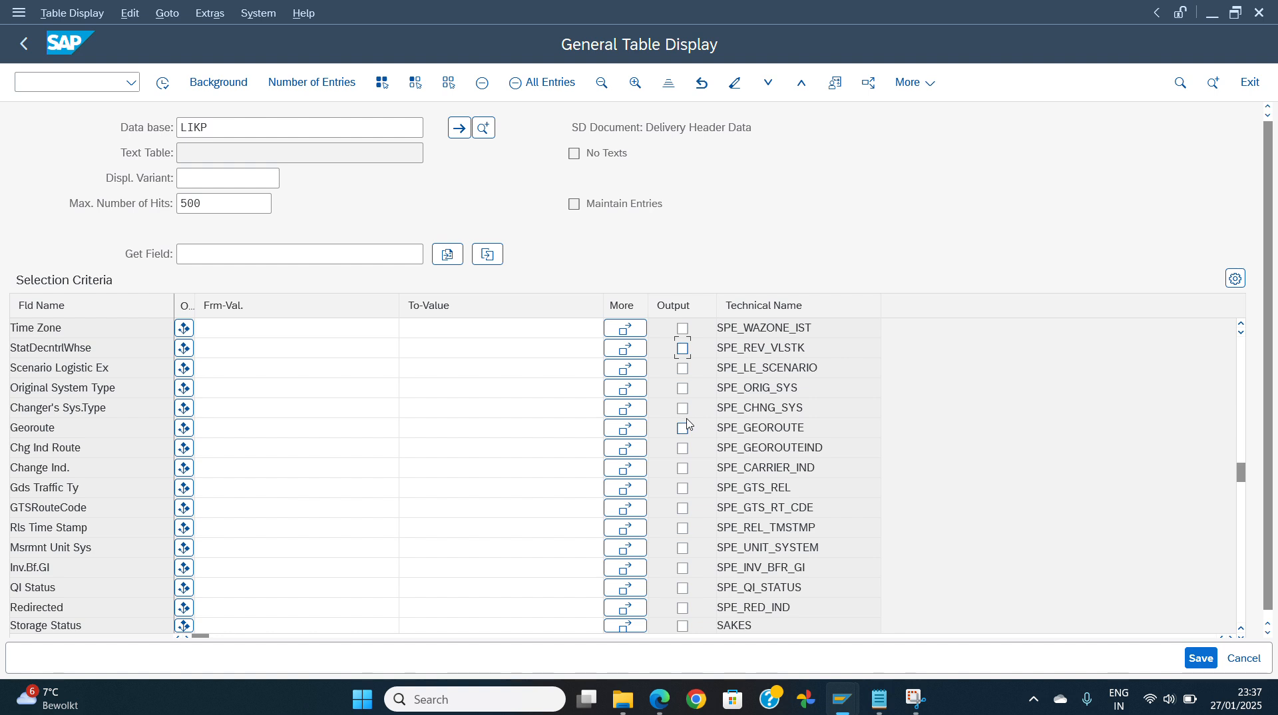
left_click(682, 570)
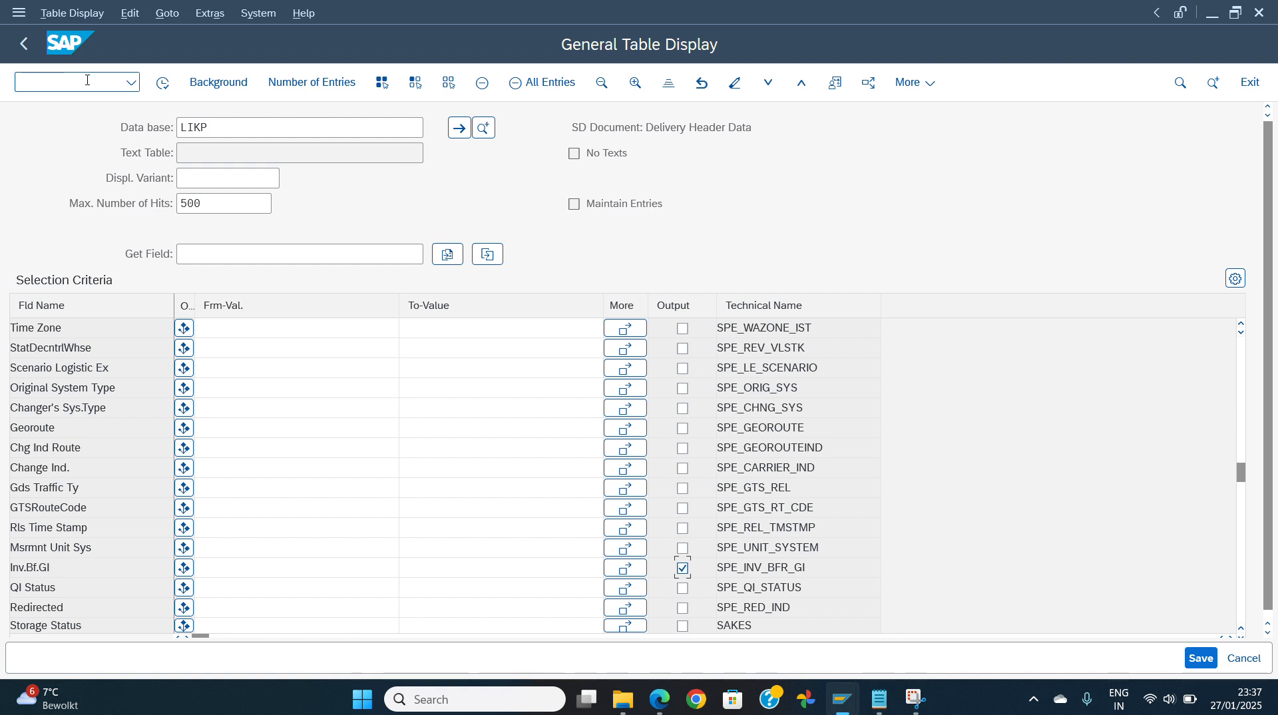
left_click(162, 84)
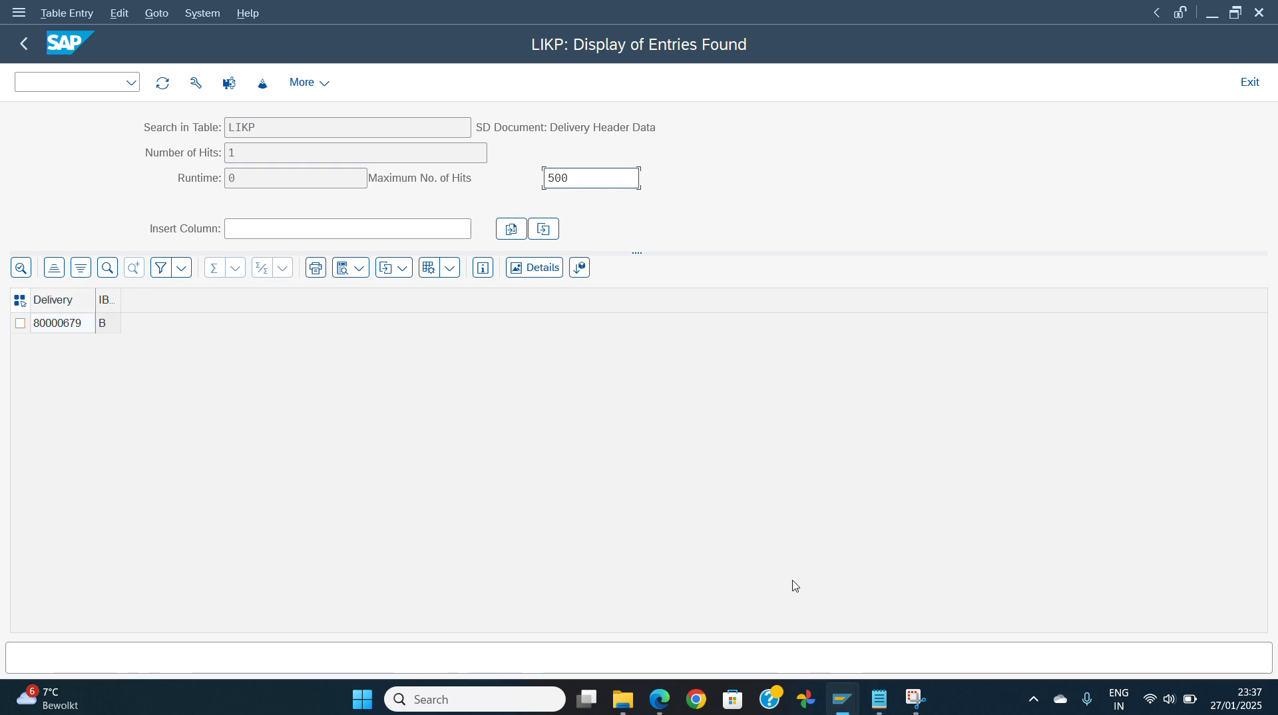
- Close the LIKP results window and switch to the Pre-Req notes in Notepad
left_click(1266, 19)
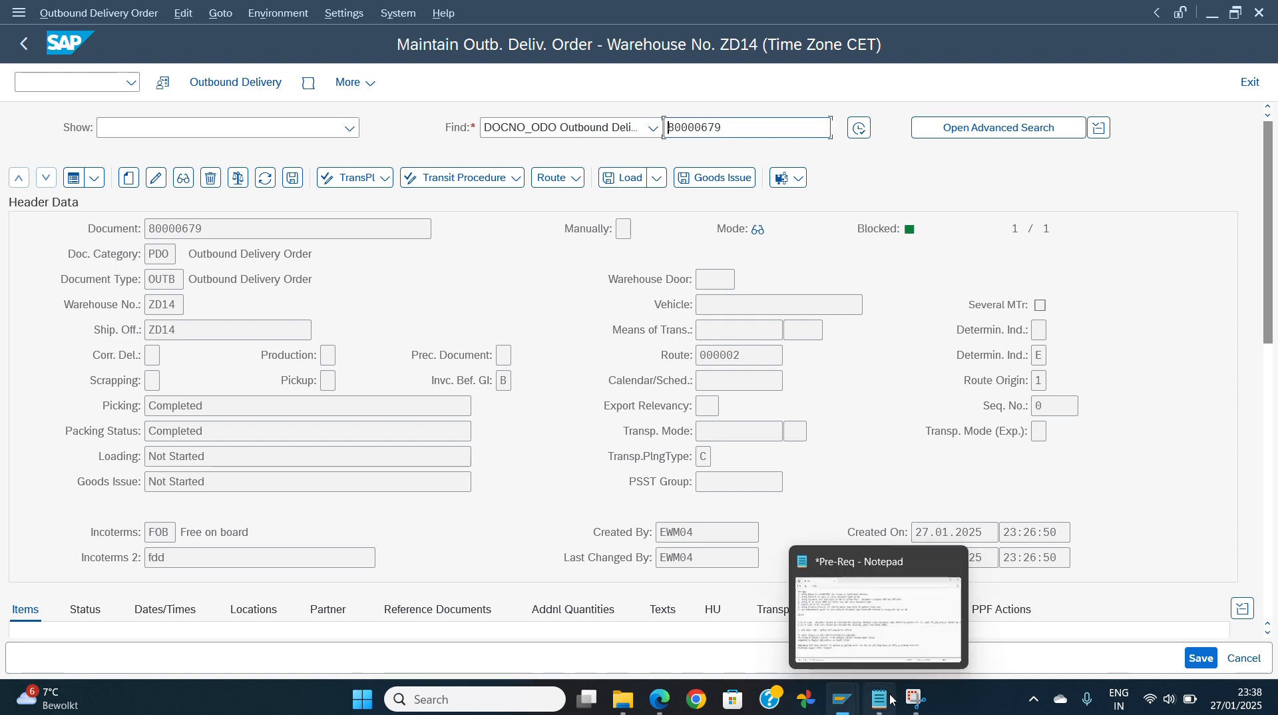
left_click(917, 700)
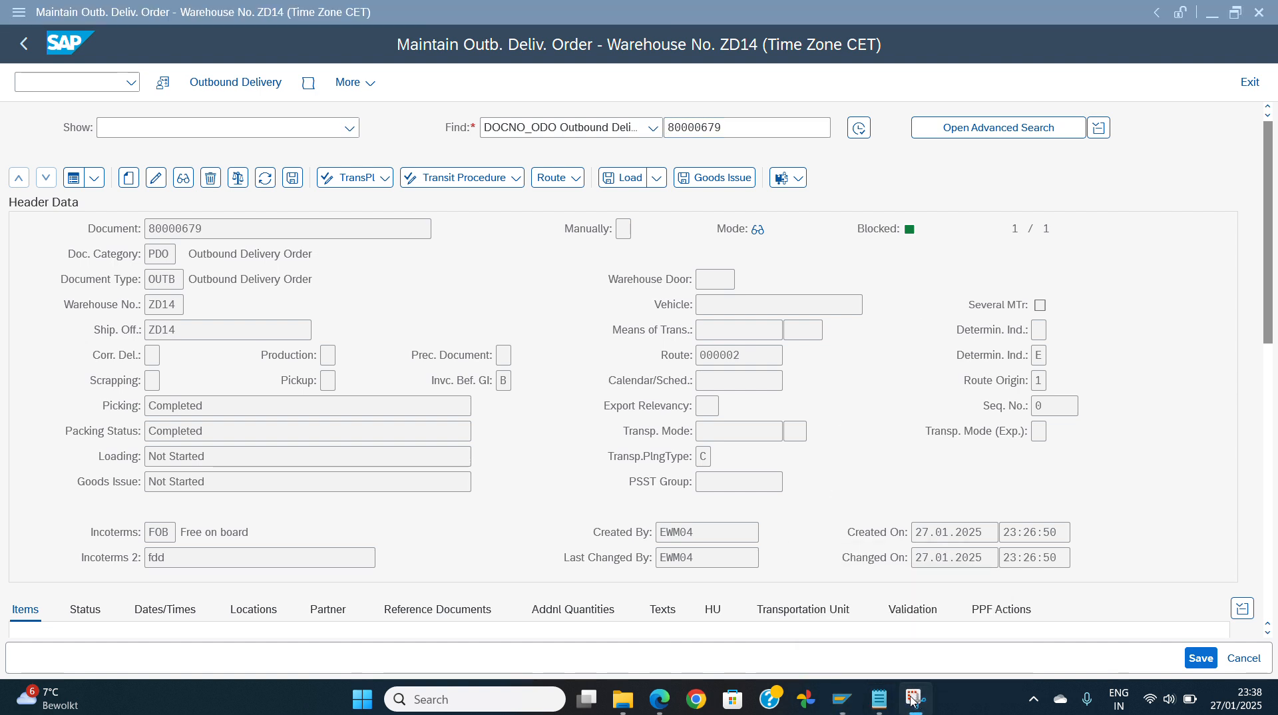
left_click(879, 699)
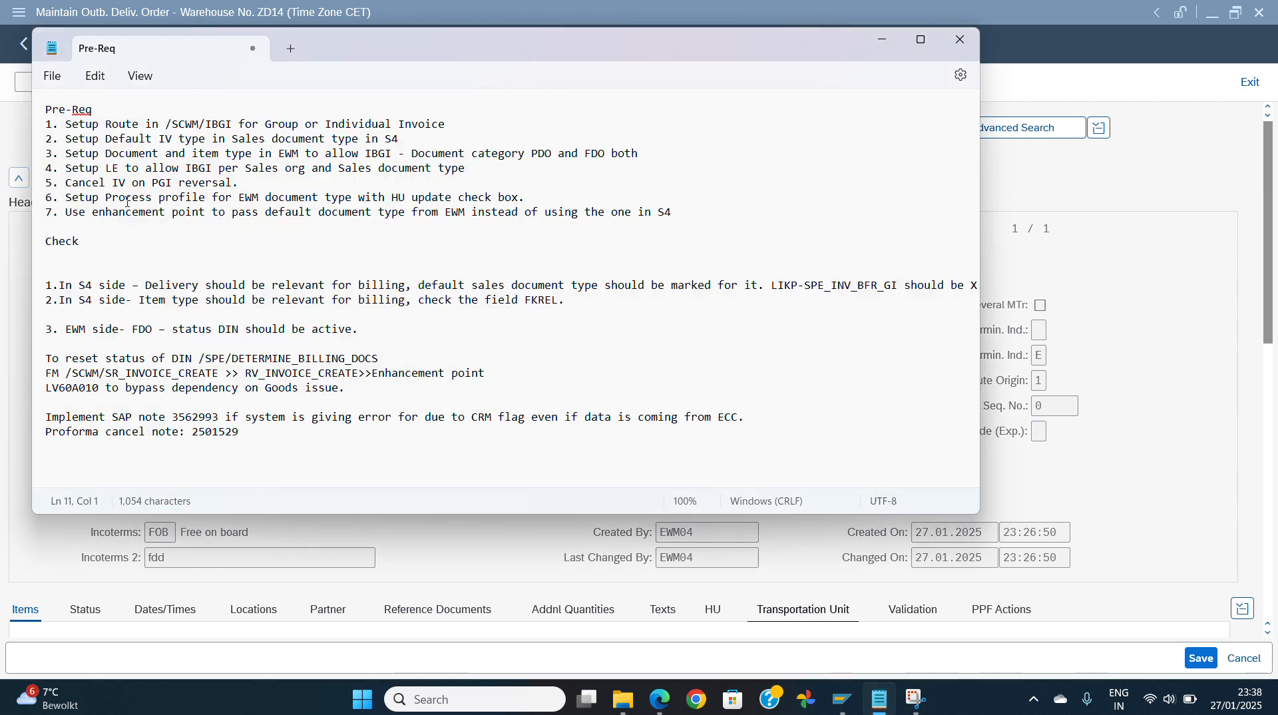
- Review prerequisite 7, the /SCWM/SR_INVOICE_CREATE and RV_INVOICE_CREATE function modules, and the enhancement point and LV60A010 lines in the notes
left_click_drag(86, 212, 258, 222)
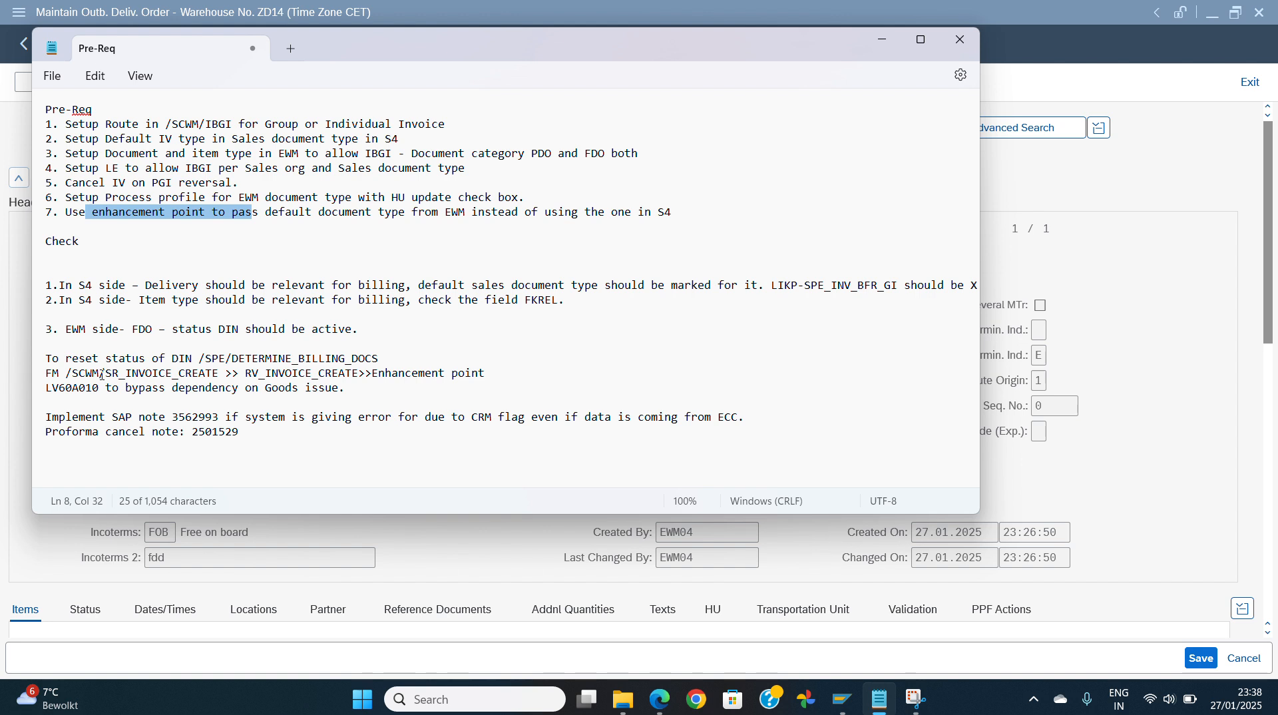
left_click_drag(67, 373, 238, 376)
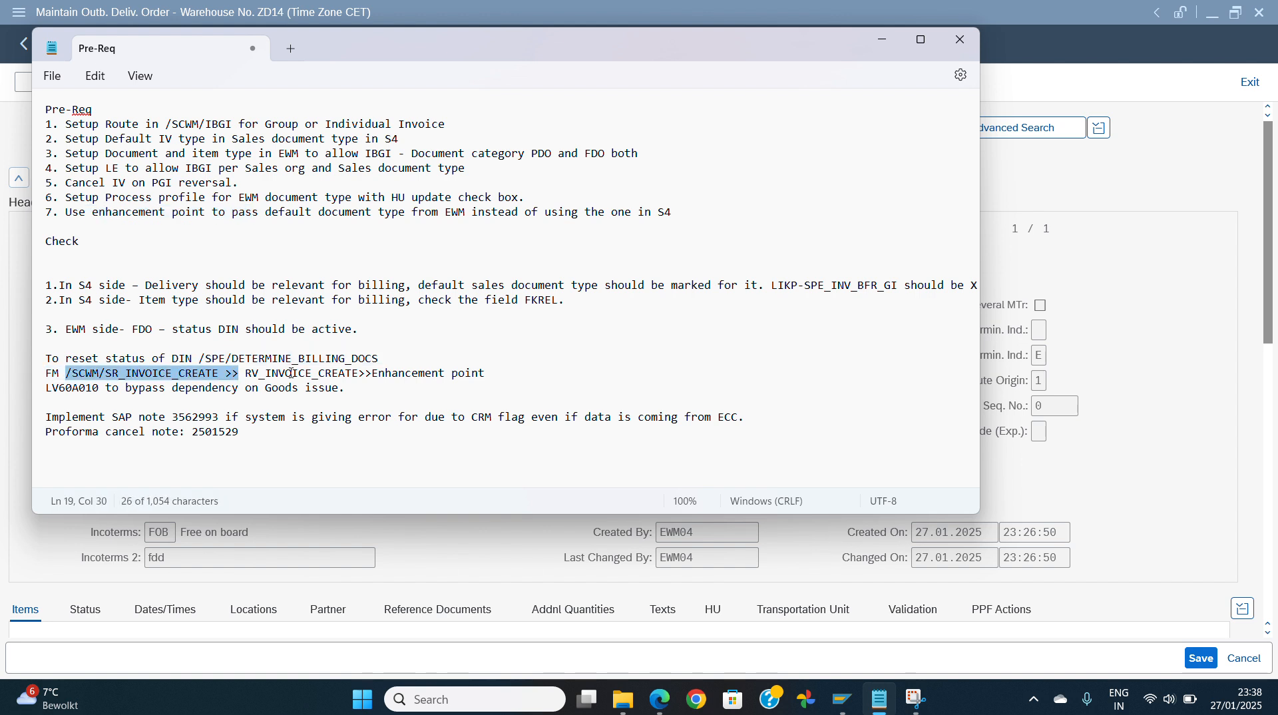
left_click_drag(246, 373, 364, 381)
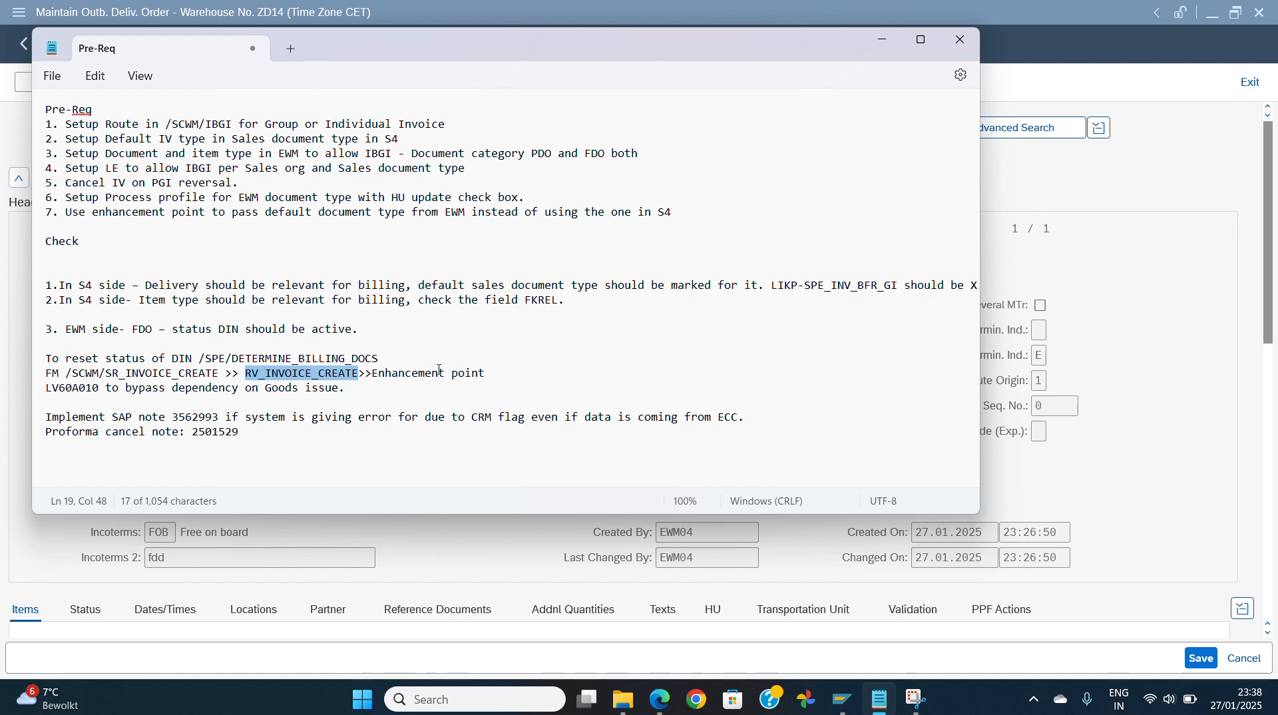
left_click_drag(485, 381, 377, 382)
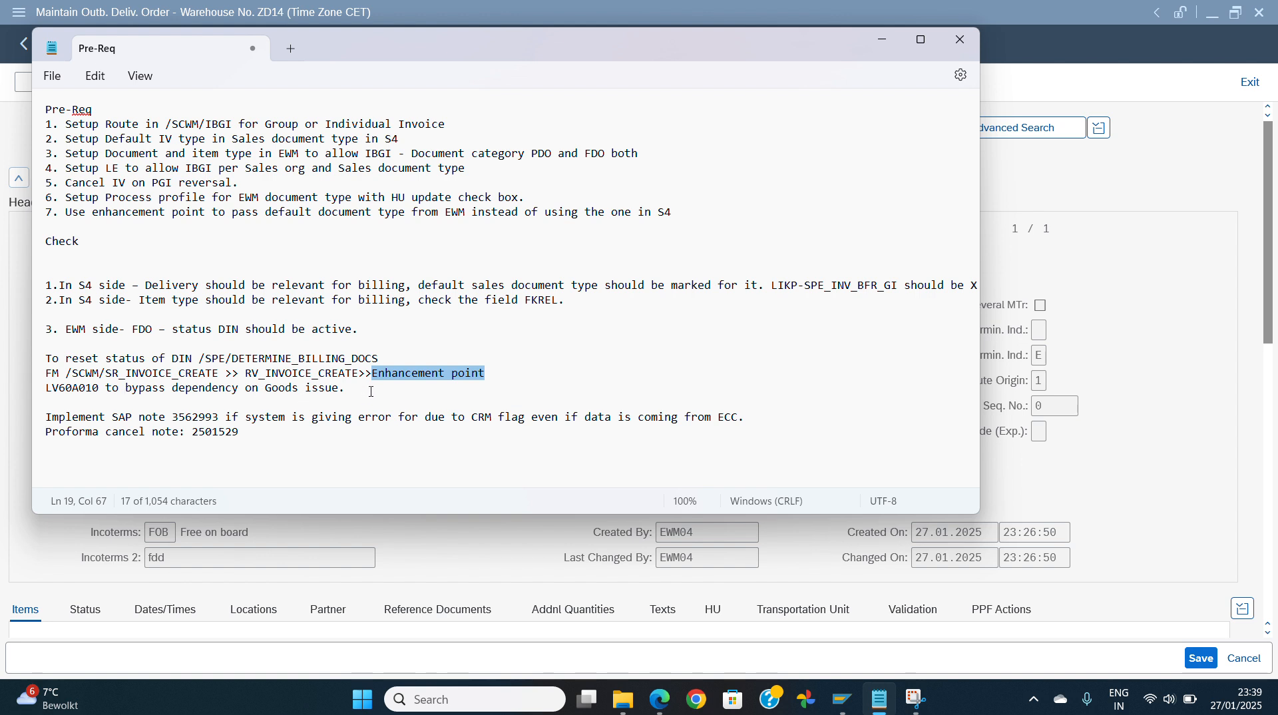
left_click(435, 396)
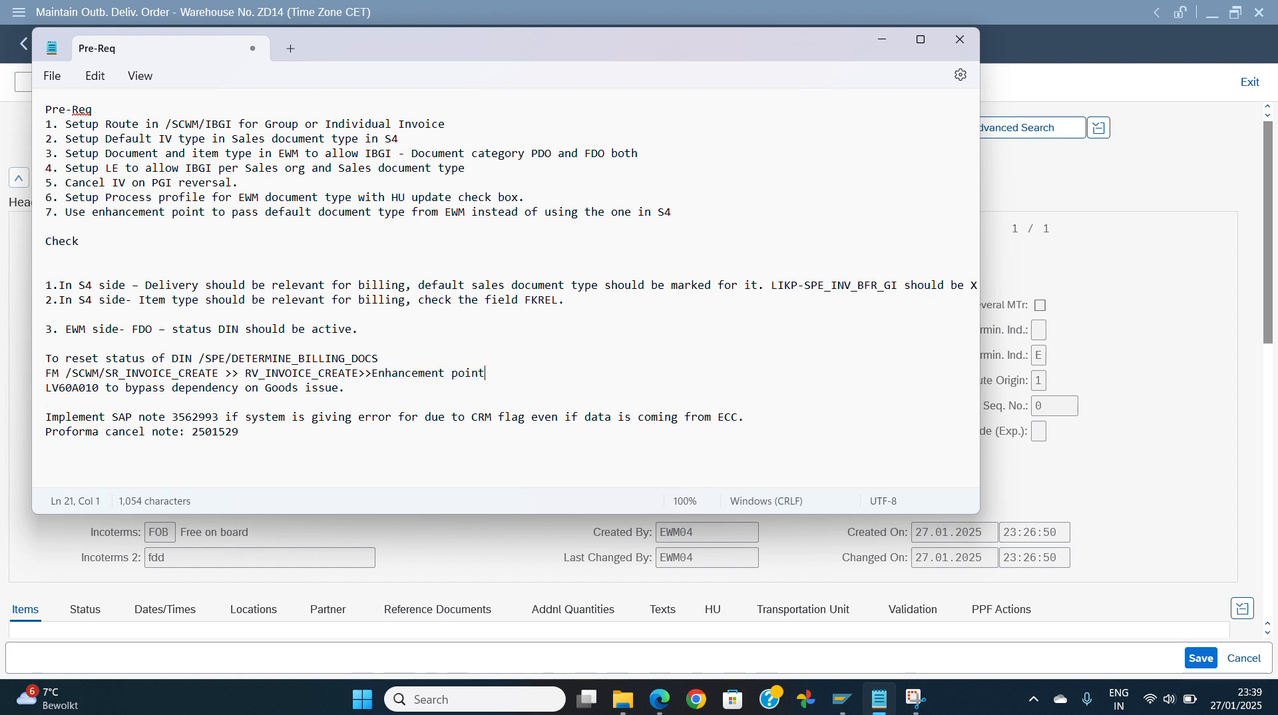
left_click_drag(487, 374, 372, 376)
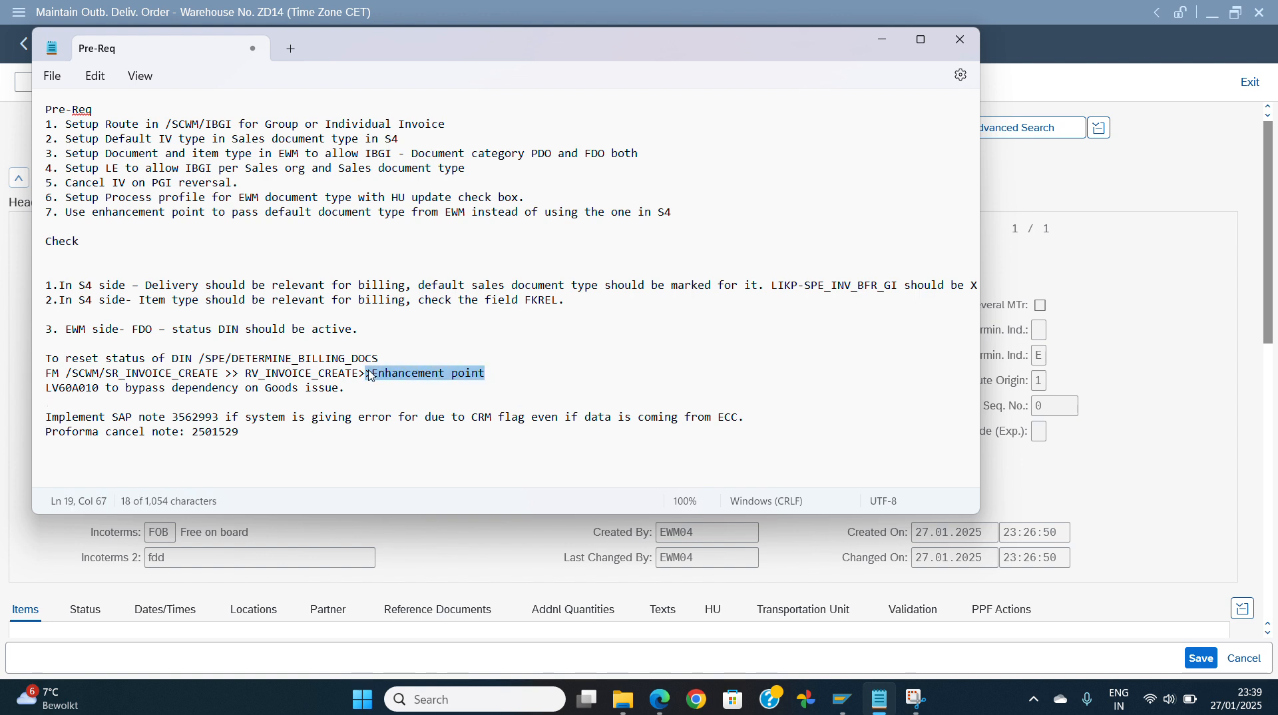
left_click(373, 382)
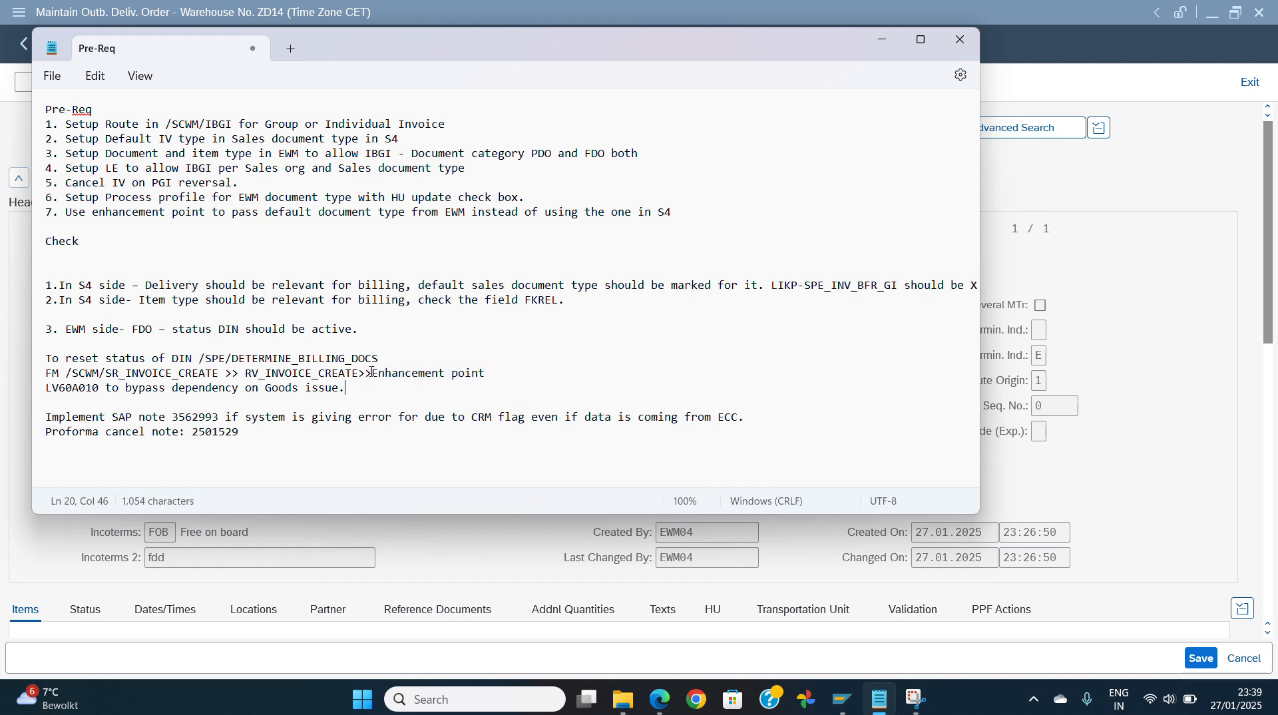
left_click_drag(371, 373, 472, 388)
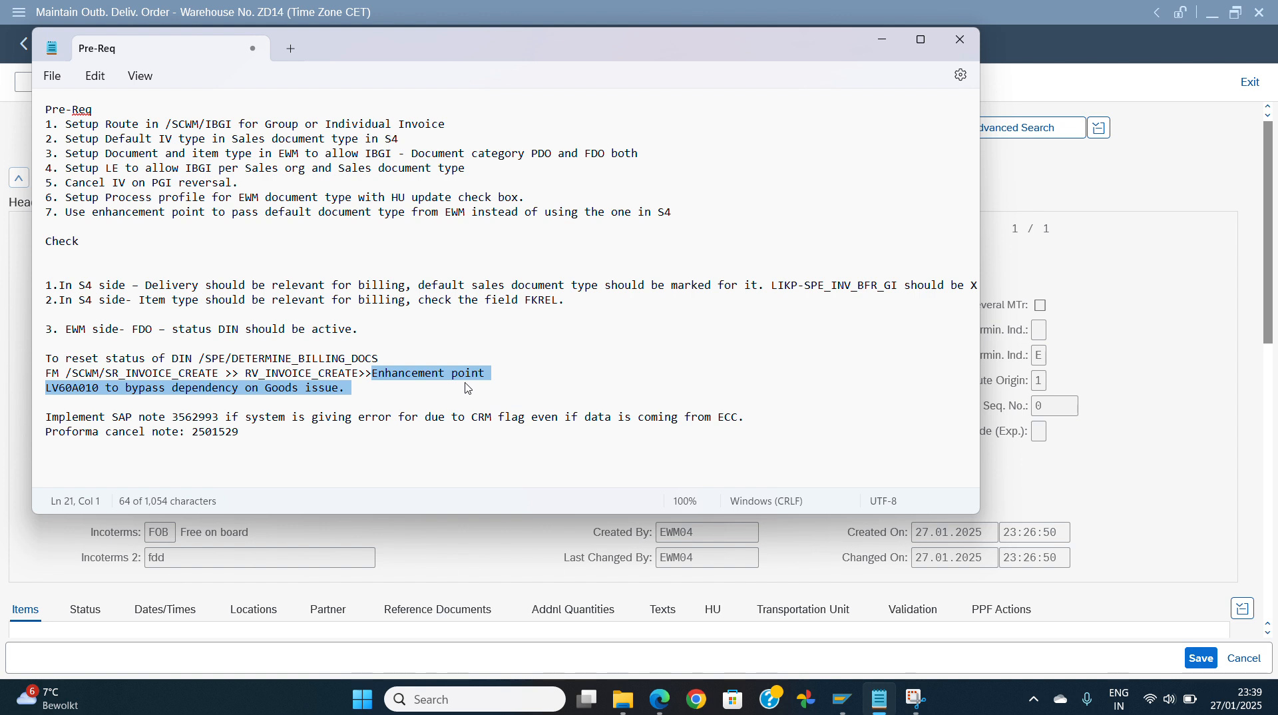
left_click(377, 394)
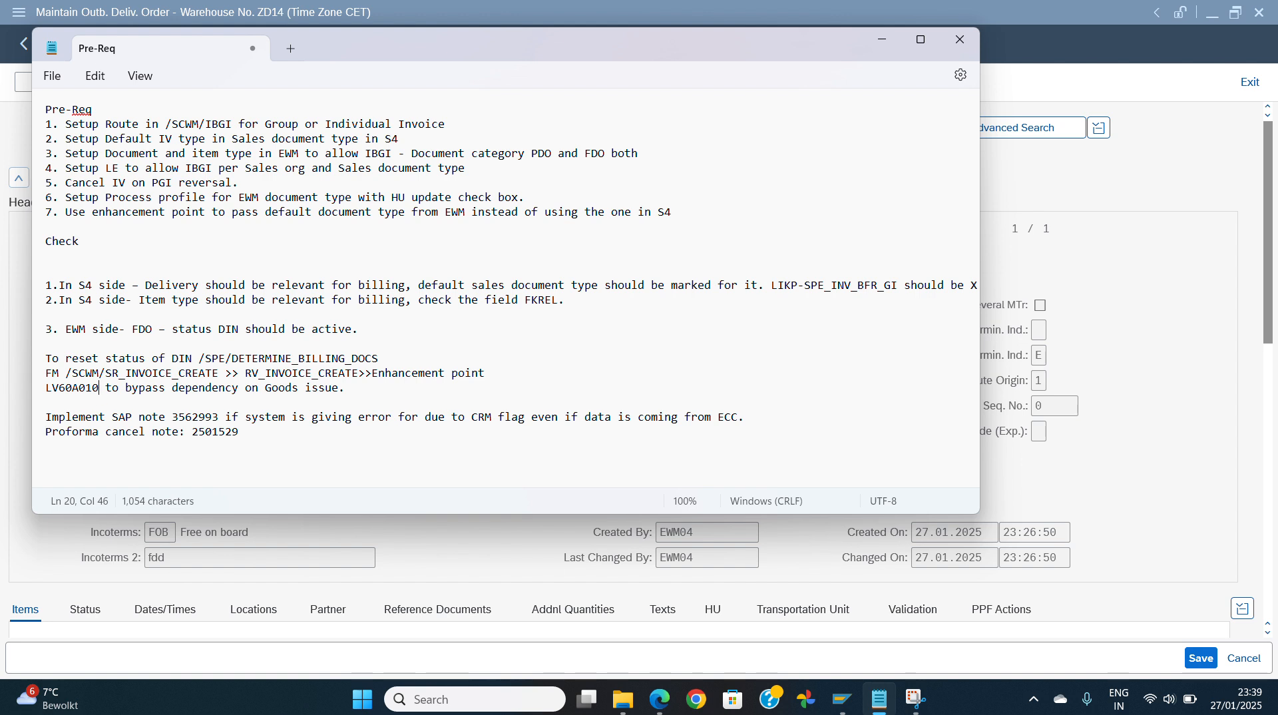
- Add the line "VTFA /VTFL" below the LV60A010 line in the notes, followed by blank lines
left_click(383, 403)
type("VTFA /VTFL")
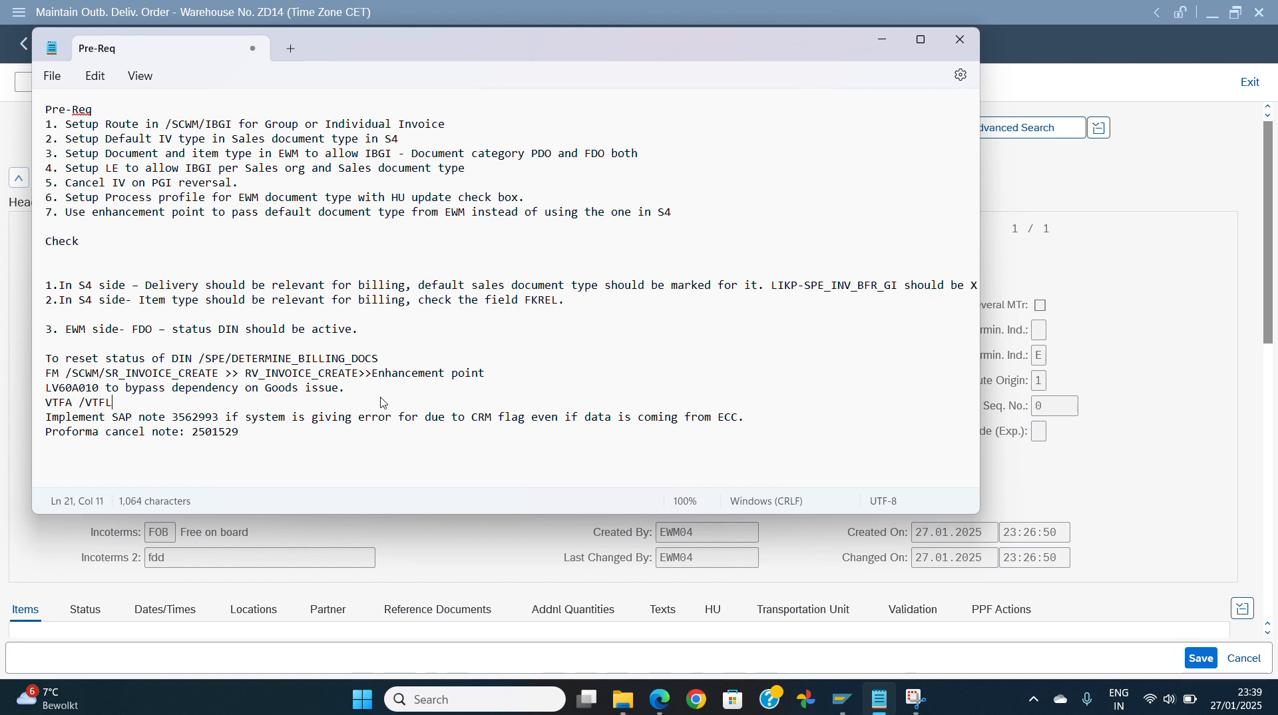
key("Return")
key("Return")
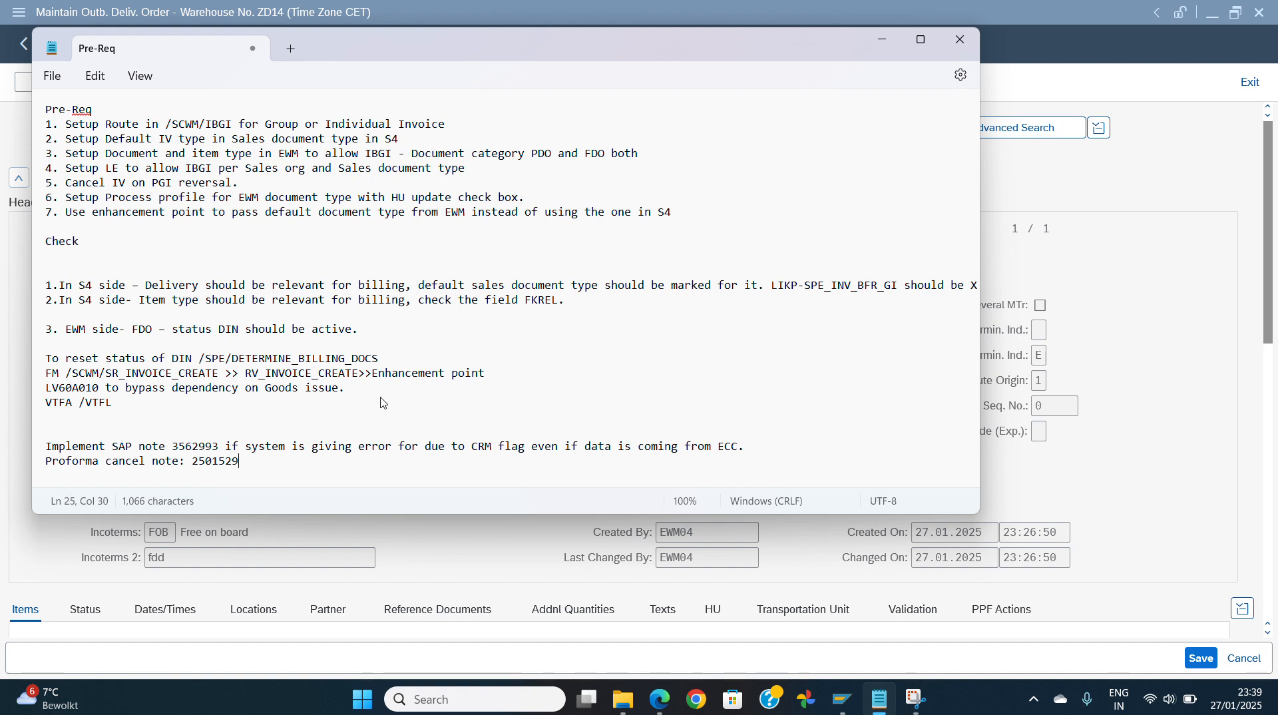
- Review SAP notes 2501529 and 3562993 and function module RV_INVOICE_CREATE in the notes, and return to the outbound delivery order window
left_click_drag(246, 464, 194, 468)
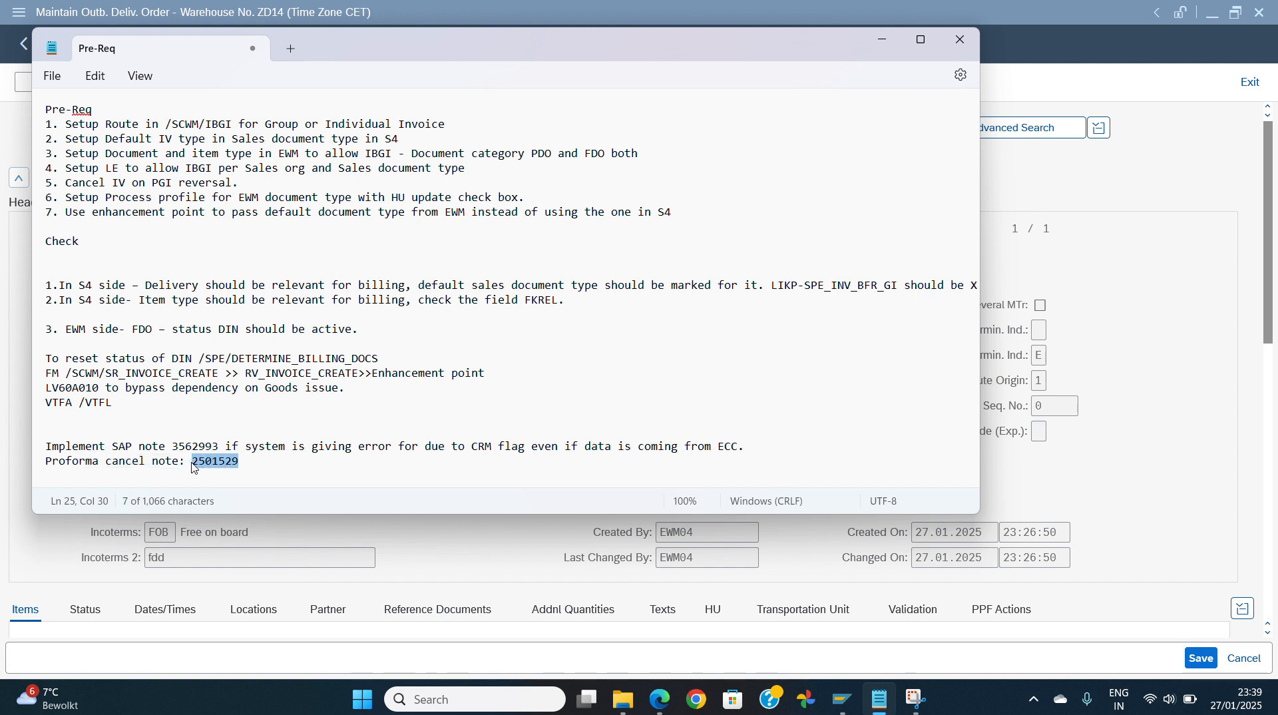
left_click(247, 461)
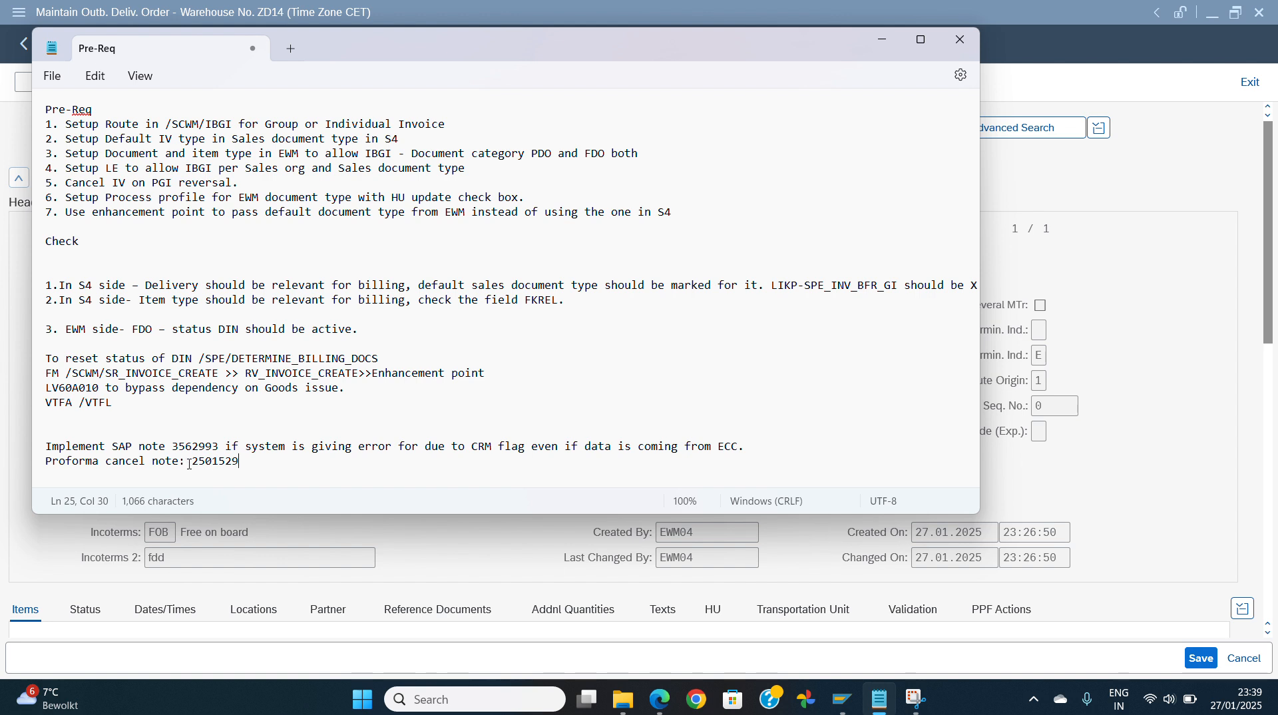
mouse_move(190, 464)
left_mouse_down()
mouse_move(258, 473)
mouse_move(198, 471)
left_mouse_up()
left_click(257, 467)
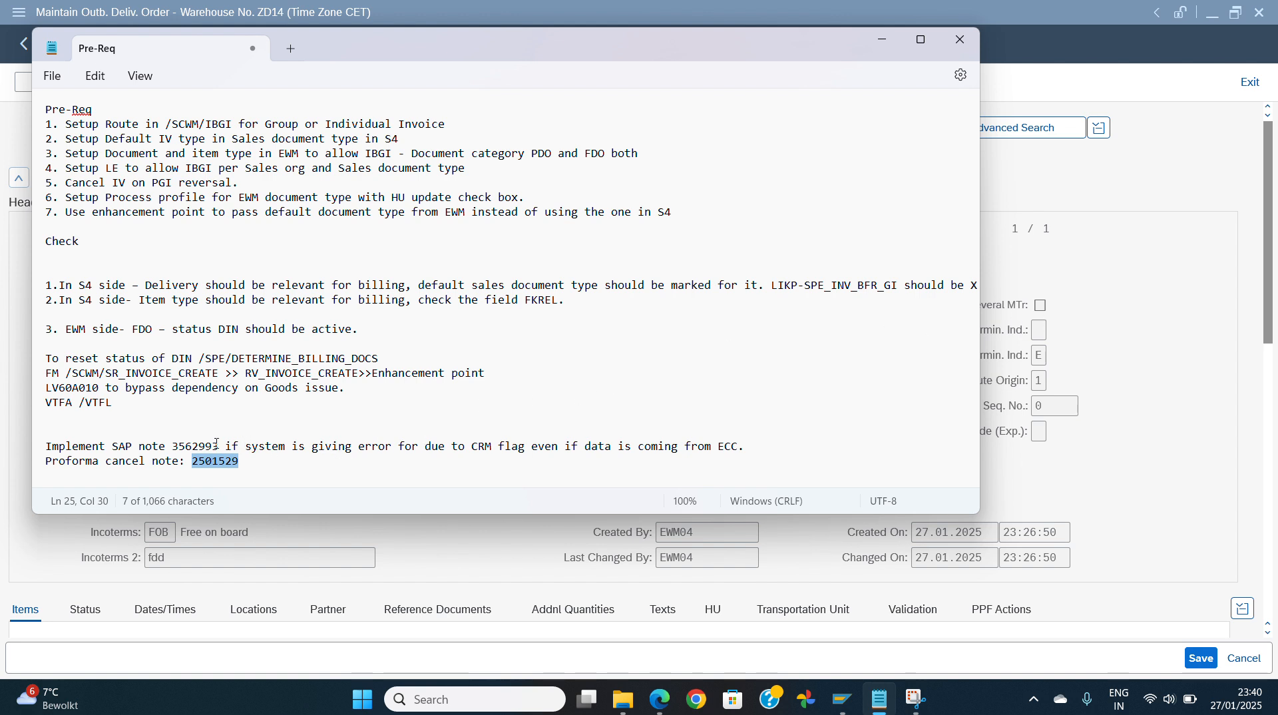
left_click_drag(223, 449, 173, 449)
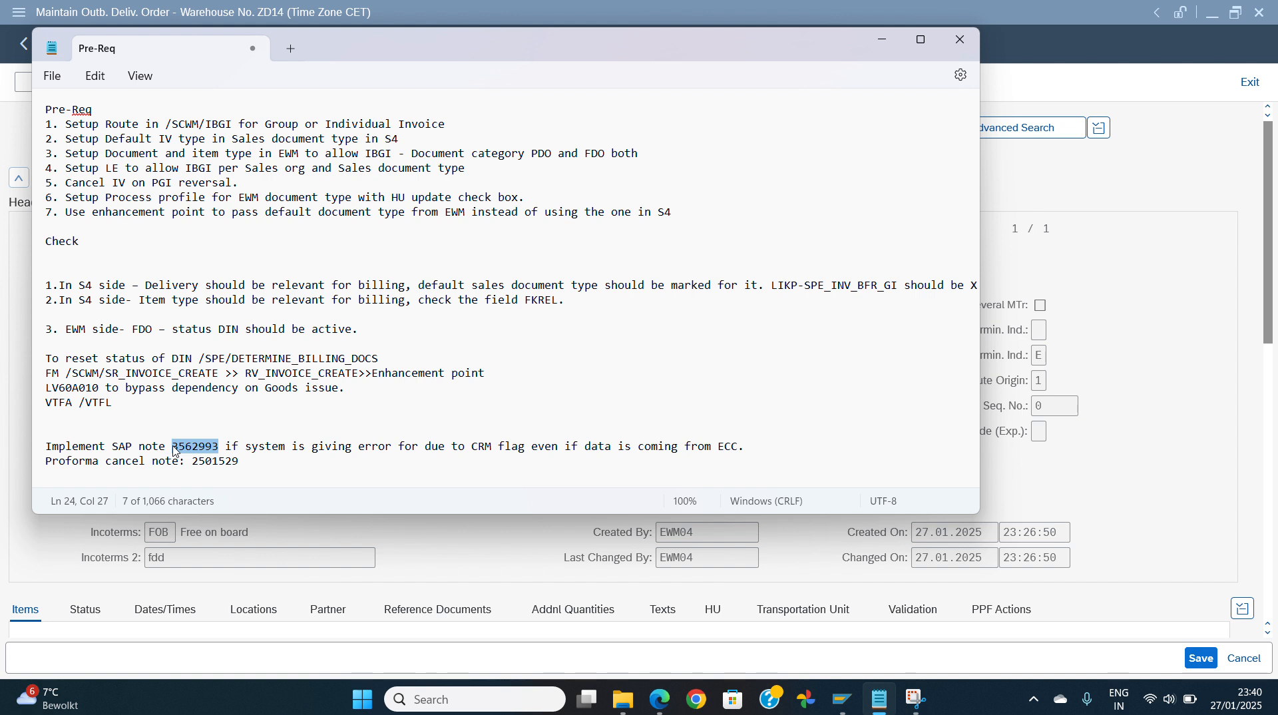
left_click_drag(245, 374, 358, 376)
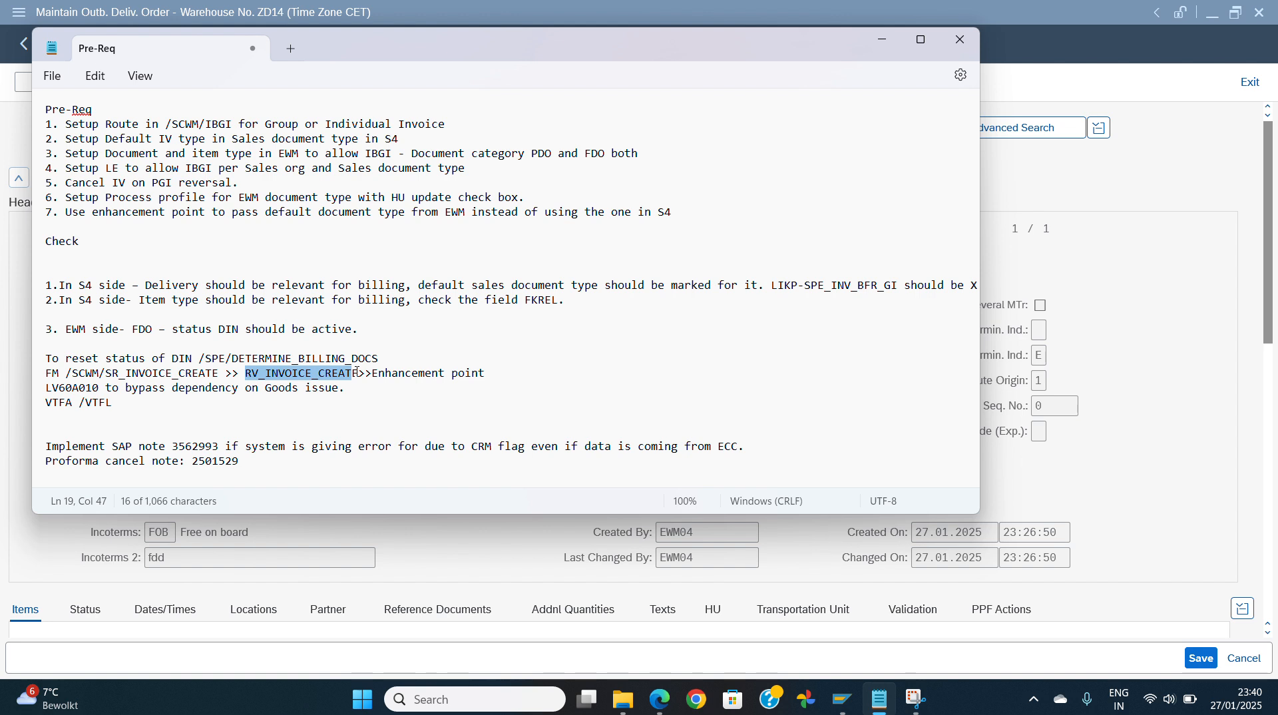
double_click(196, 452)
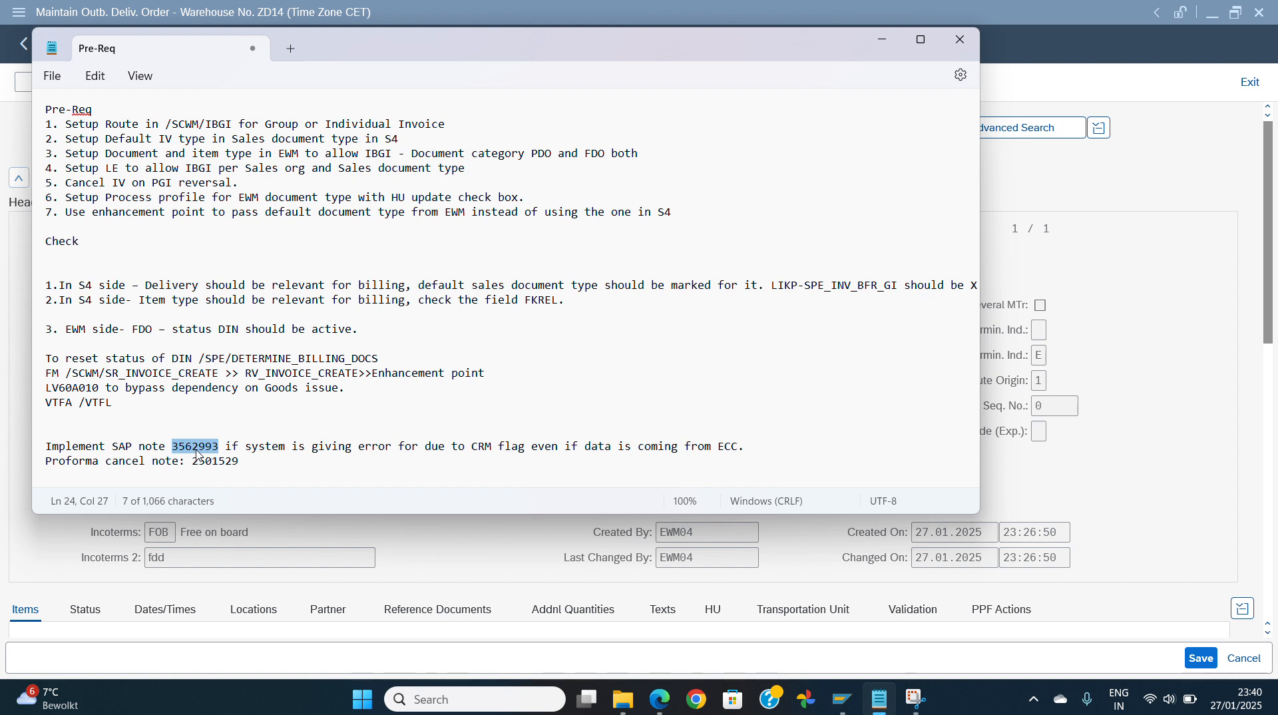
left_click(290, 414)
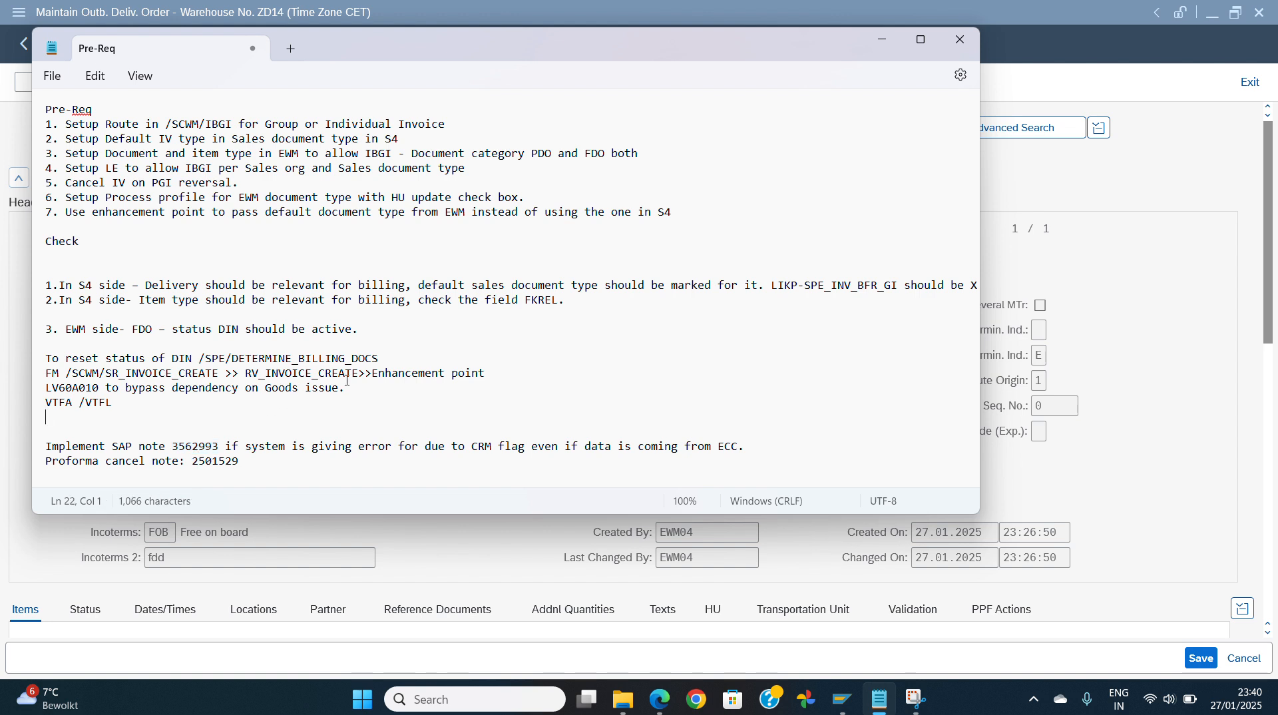
left_click_drag(245, 373, 359, 377)
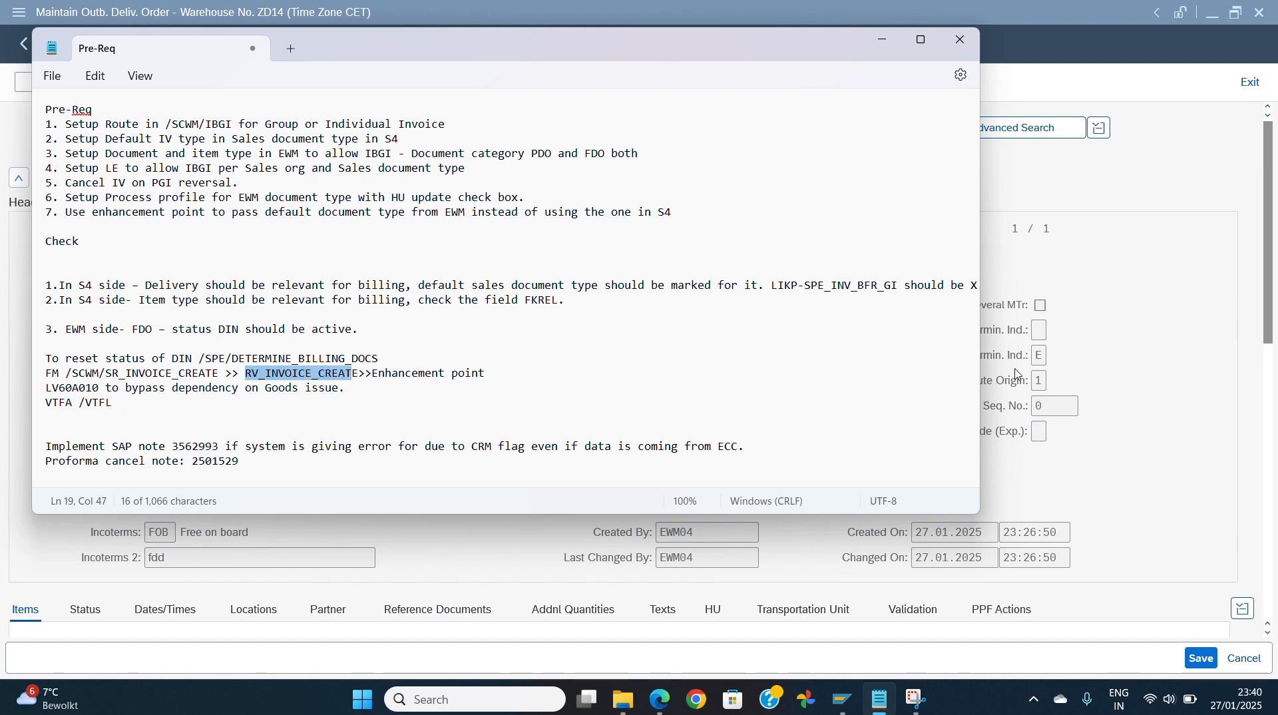
left_click(1102, 392)
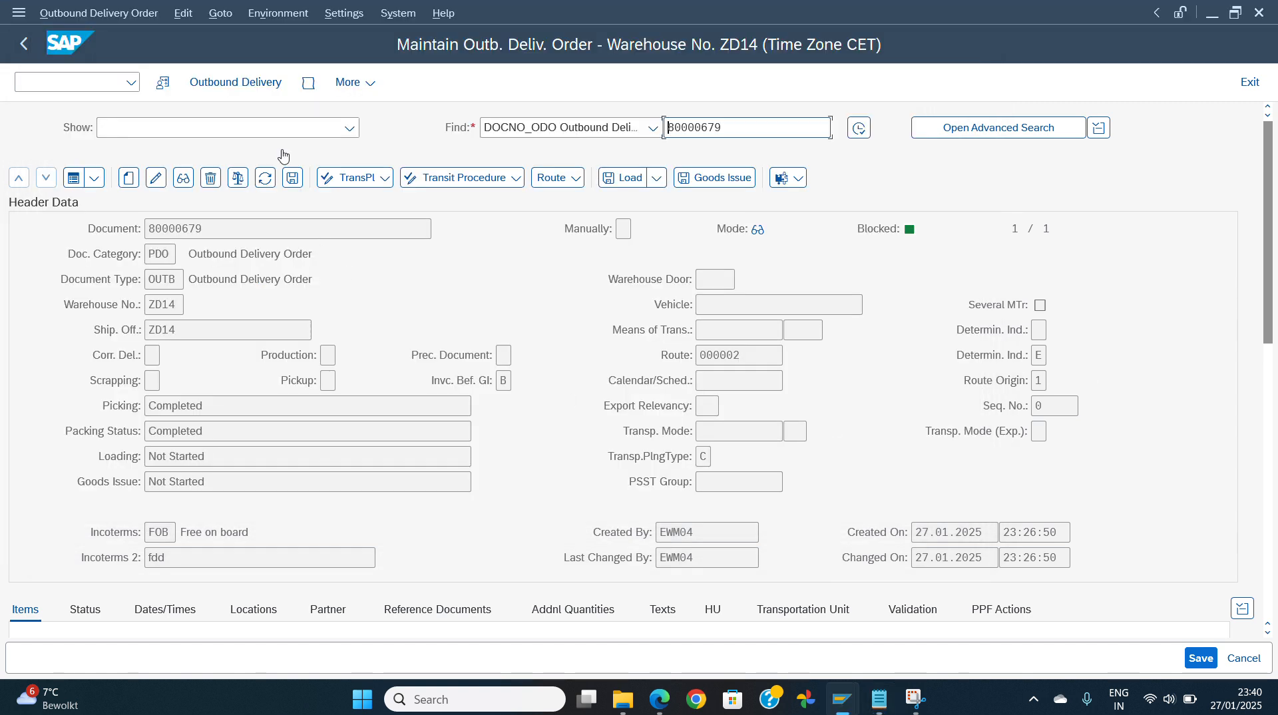
- Open the outbound delivery from the delivery order and review its header statuses, including Invoice, and its transportation unit
left_click(256, 83)
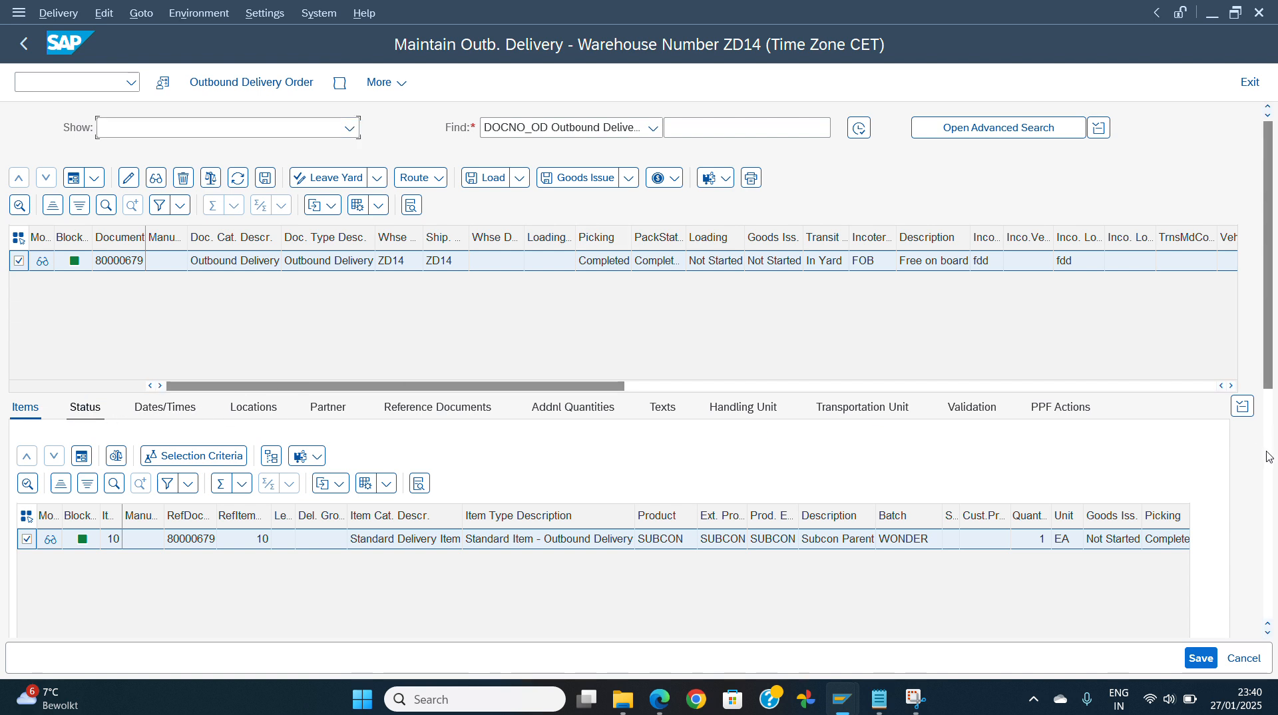
left_click_drag(1268, 457, 1270, 519)
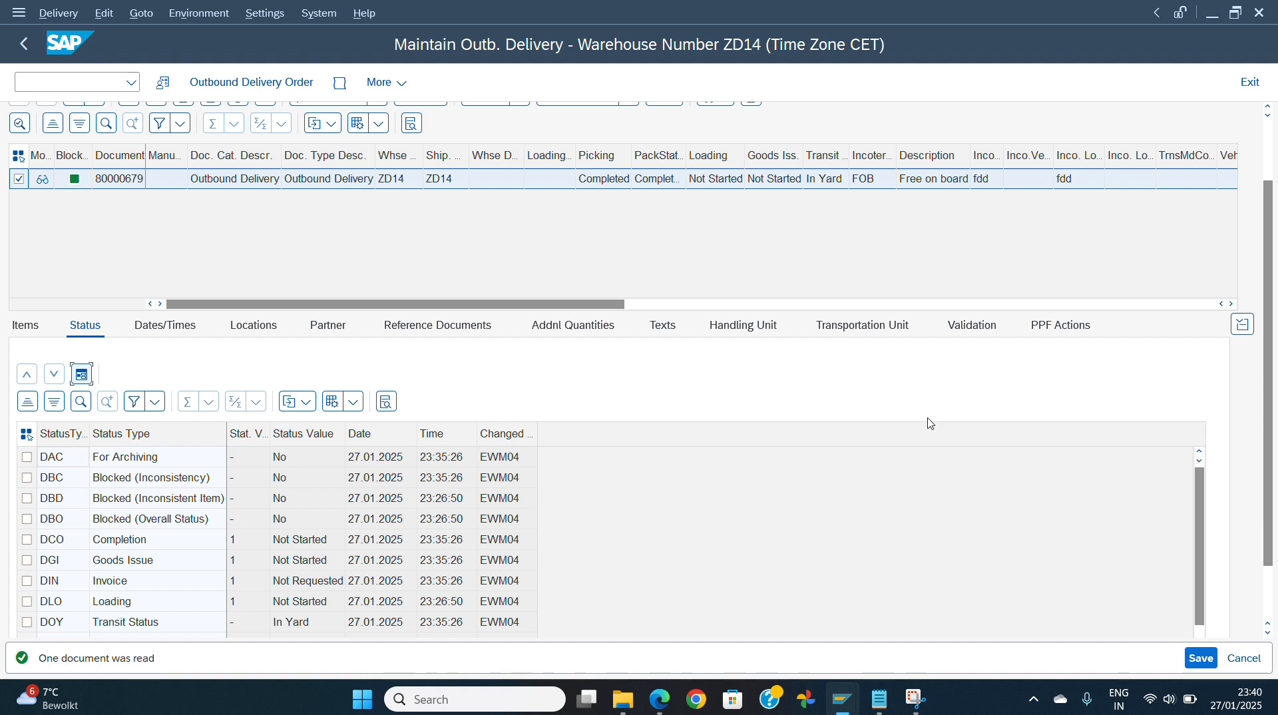
left_click(862, 325)
left_click(1268, 154)
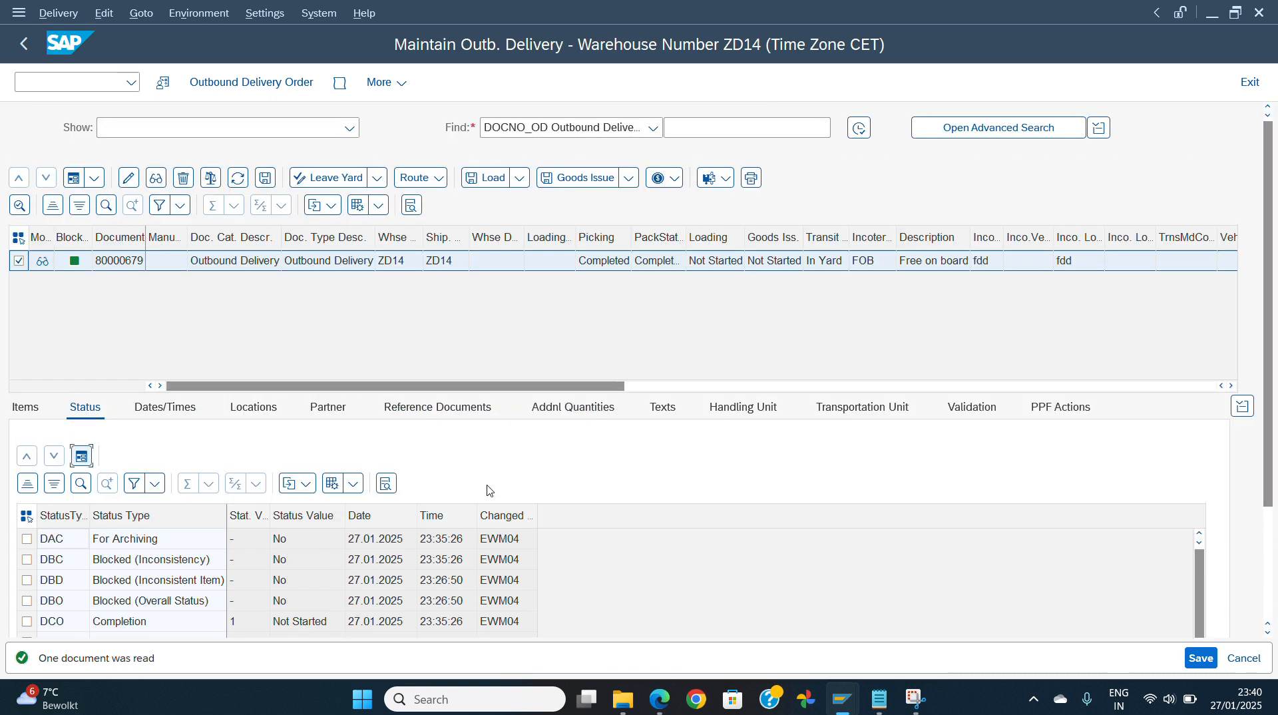
- Request the invoice for the outbound delivery with saving, and refresh the Message Queue in the warehouse monitor for ZD14
left_click(676, 179)
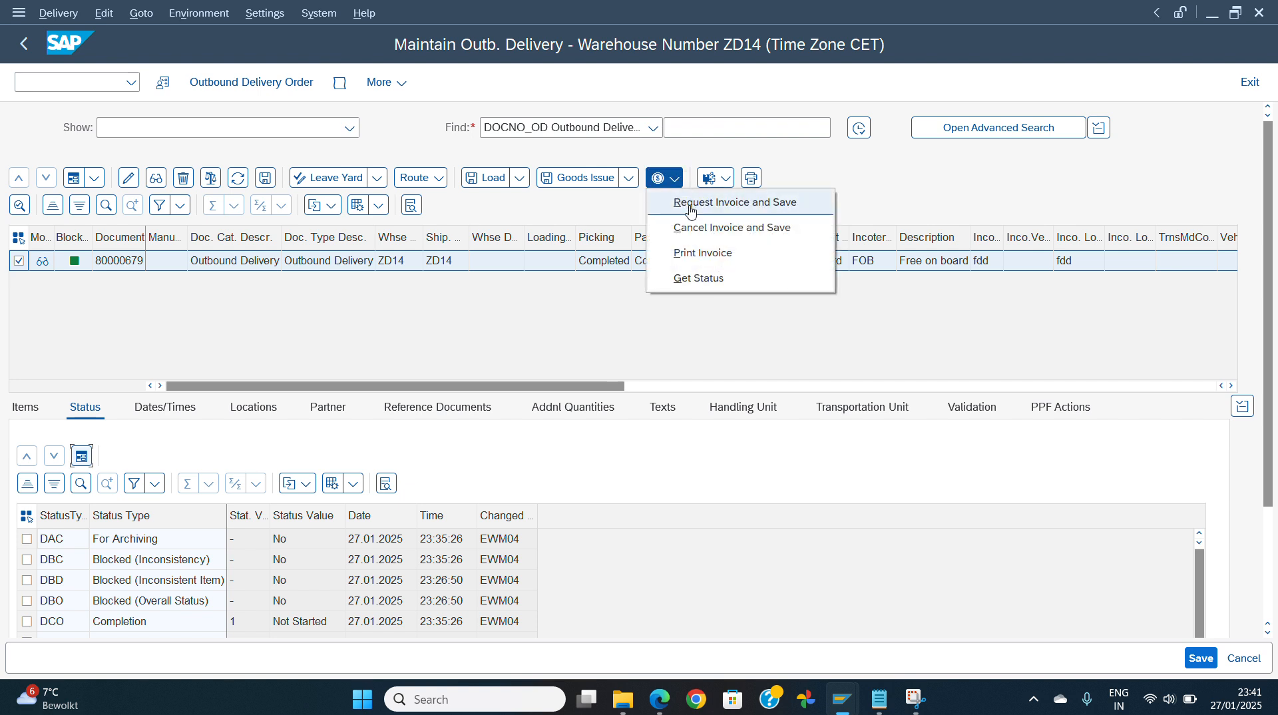
left_click(690, 203)
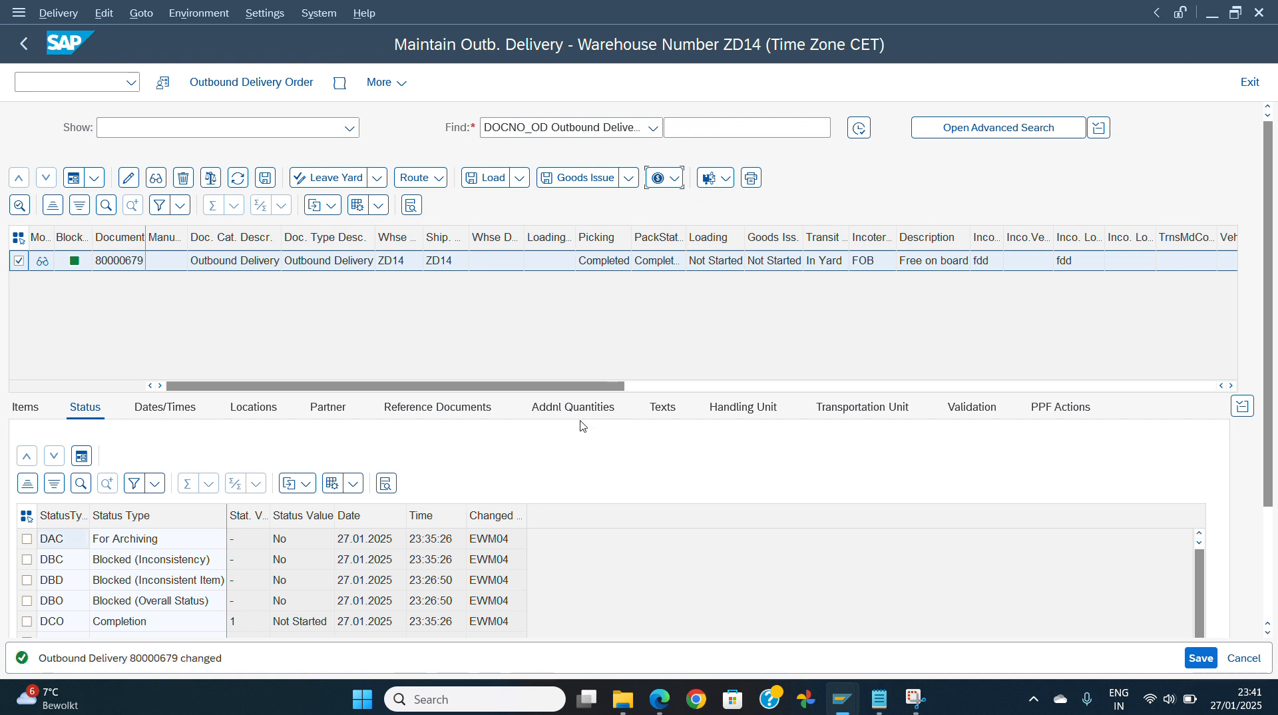
mouse_move(844, 704)
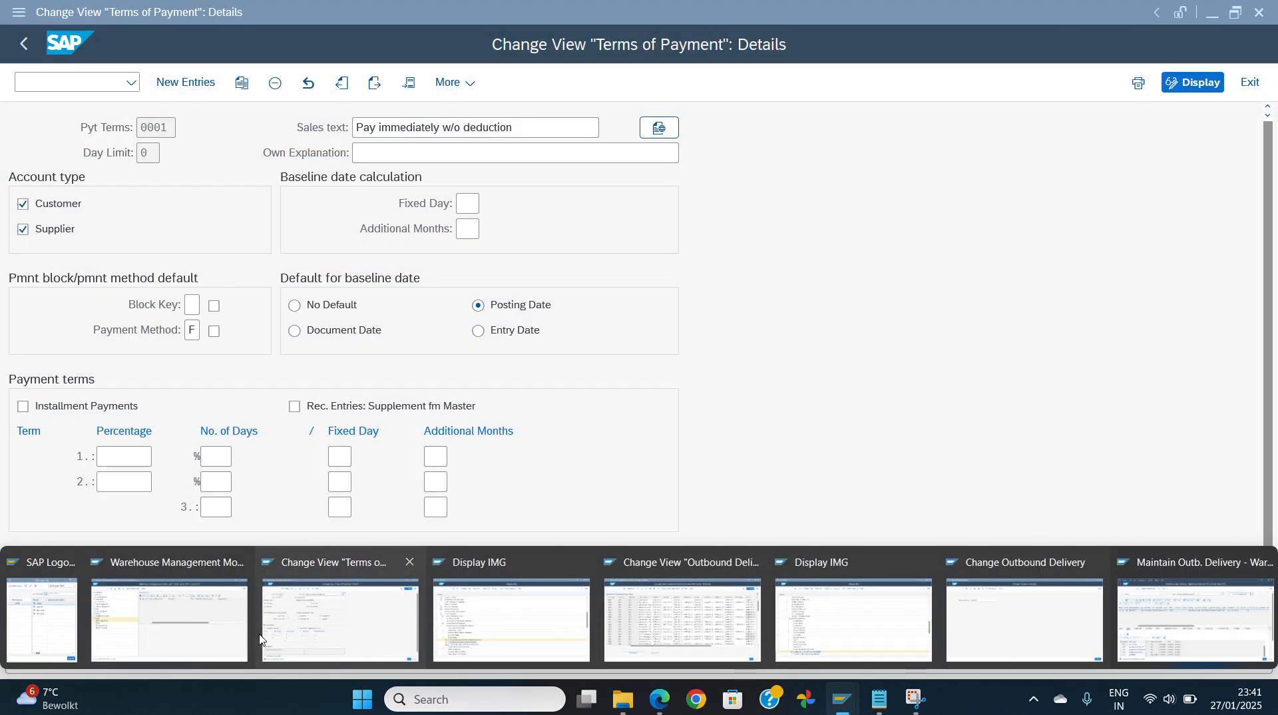
left_click(234, 632)
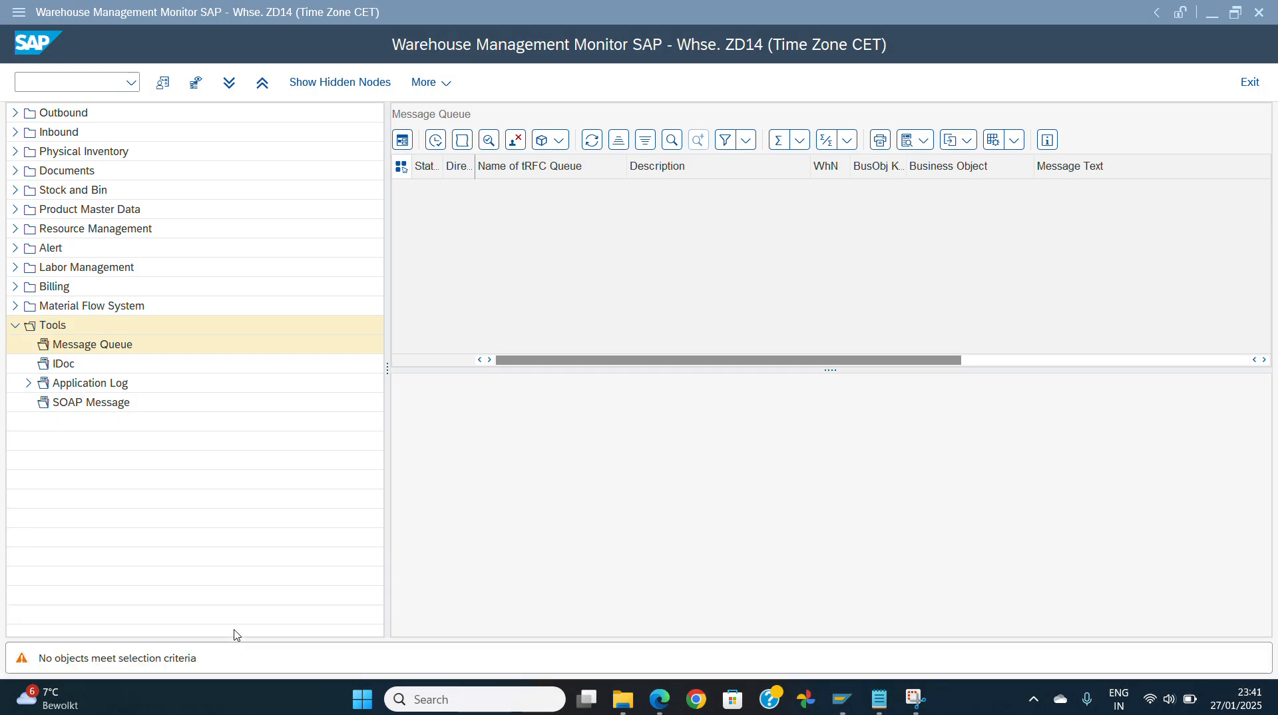
left_click(589, 143)
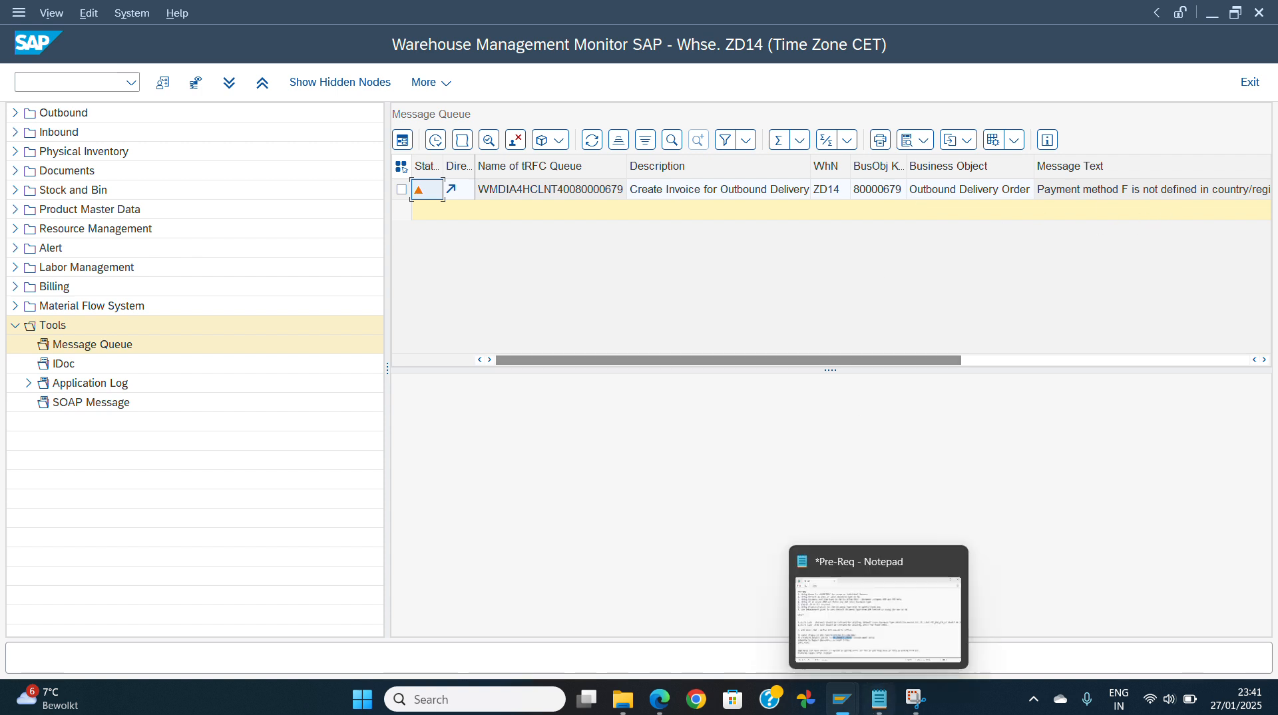
- Clear the default payment method in payment terms 0001 and save the entry
mouse_move(844, 711)
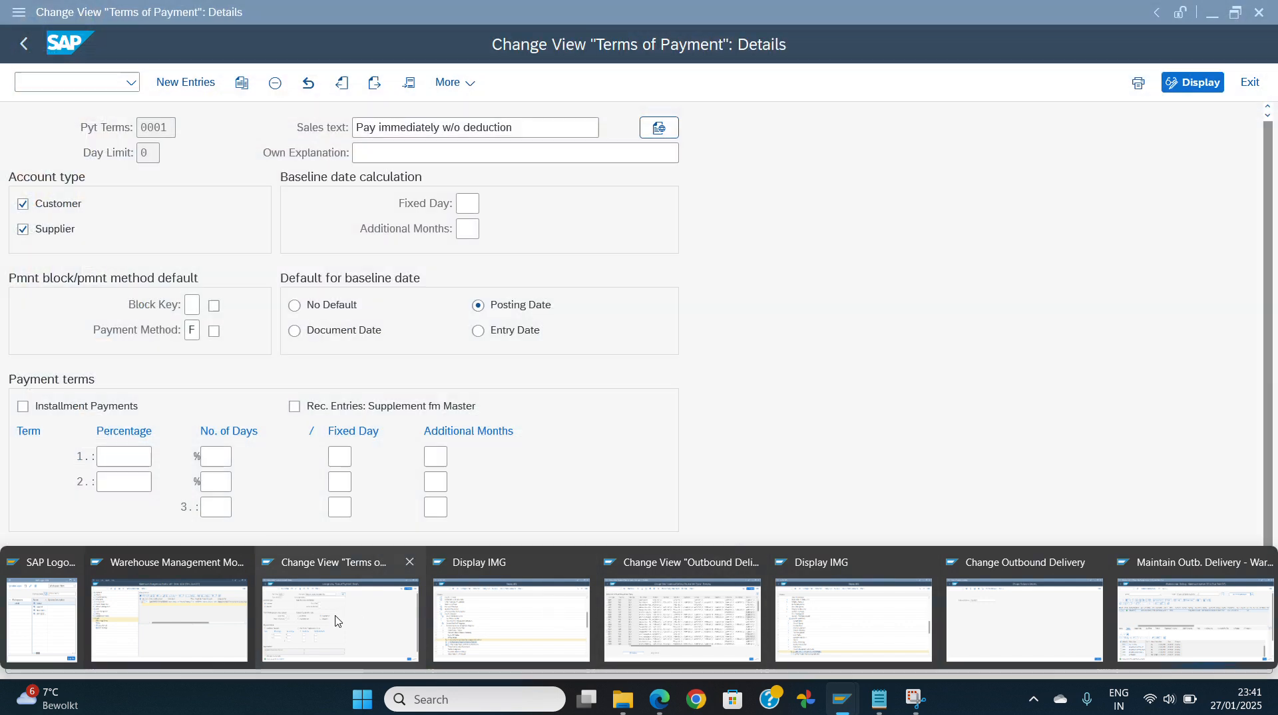
left_click(333, 621)
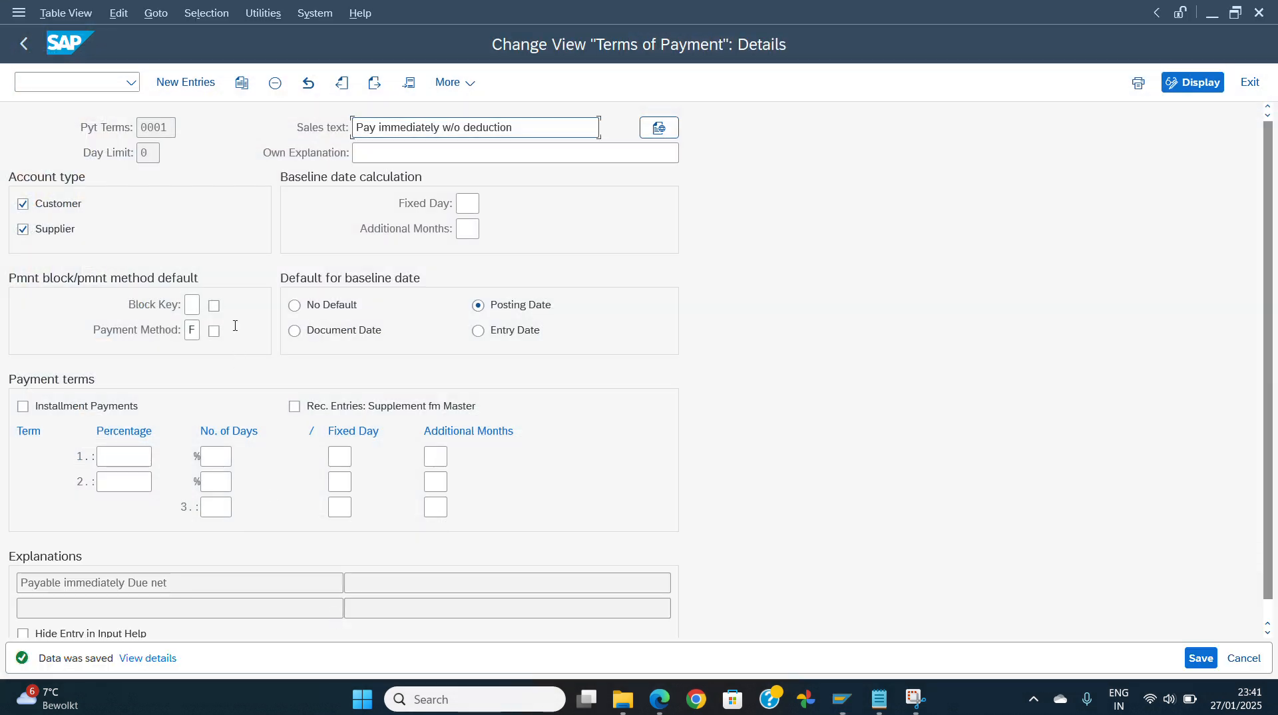
left_click(195, 329)
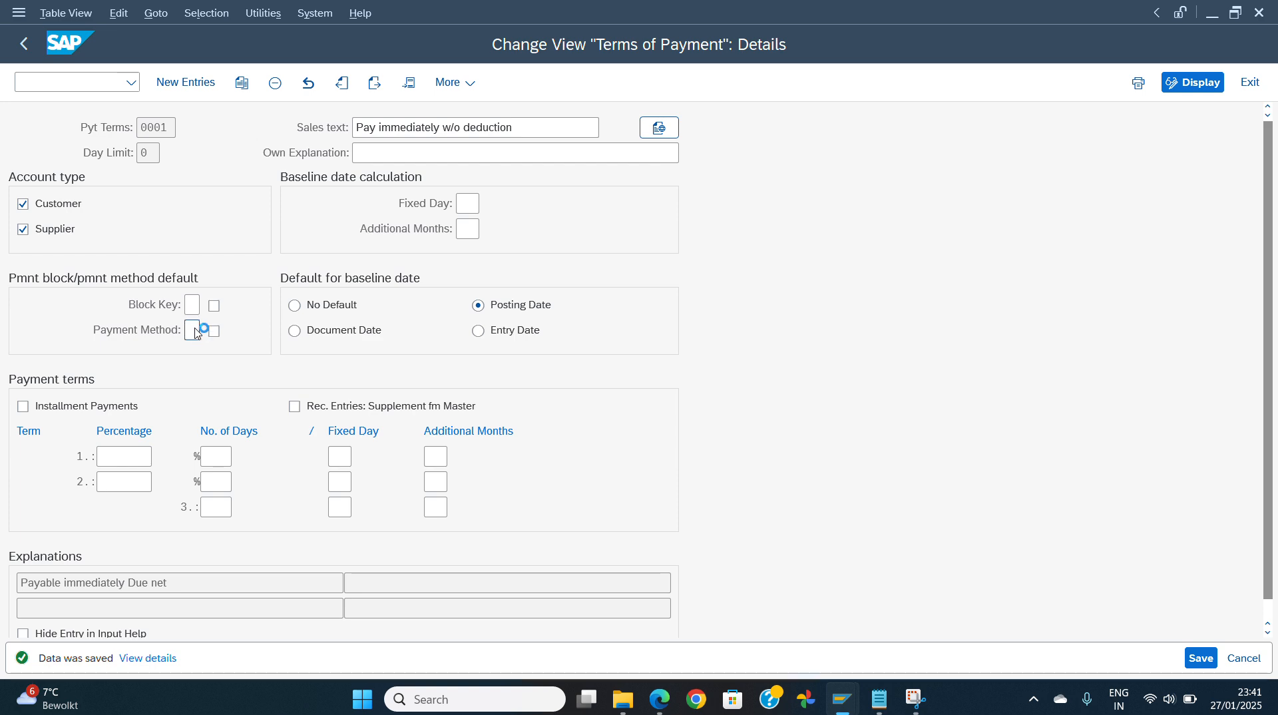
key("Return")
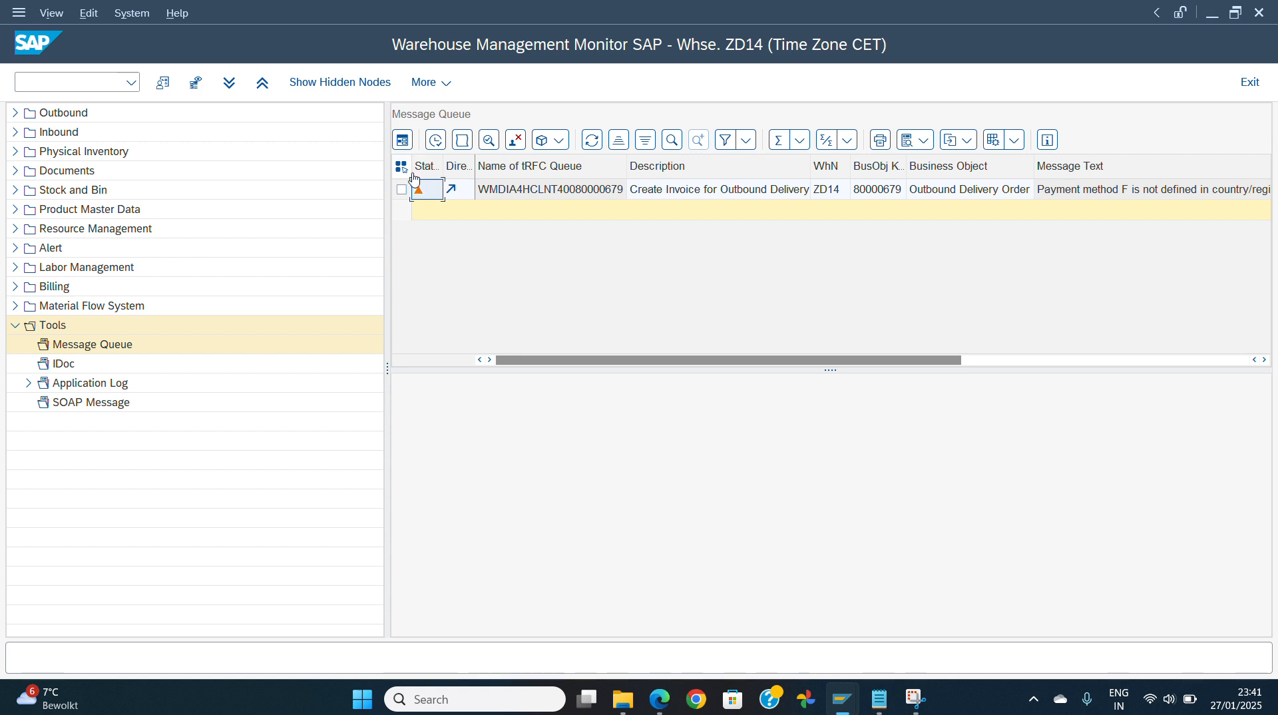
- Restart the Create Invoice for Outbound Delivery queue in the warehouse monitor's Message Queue
left_click(401, 190)
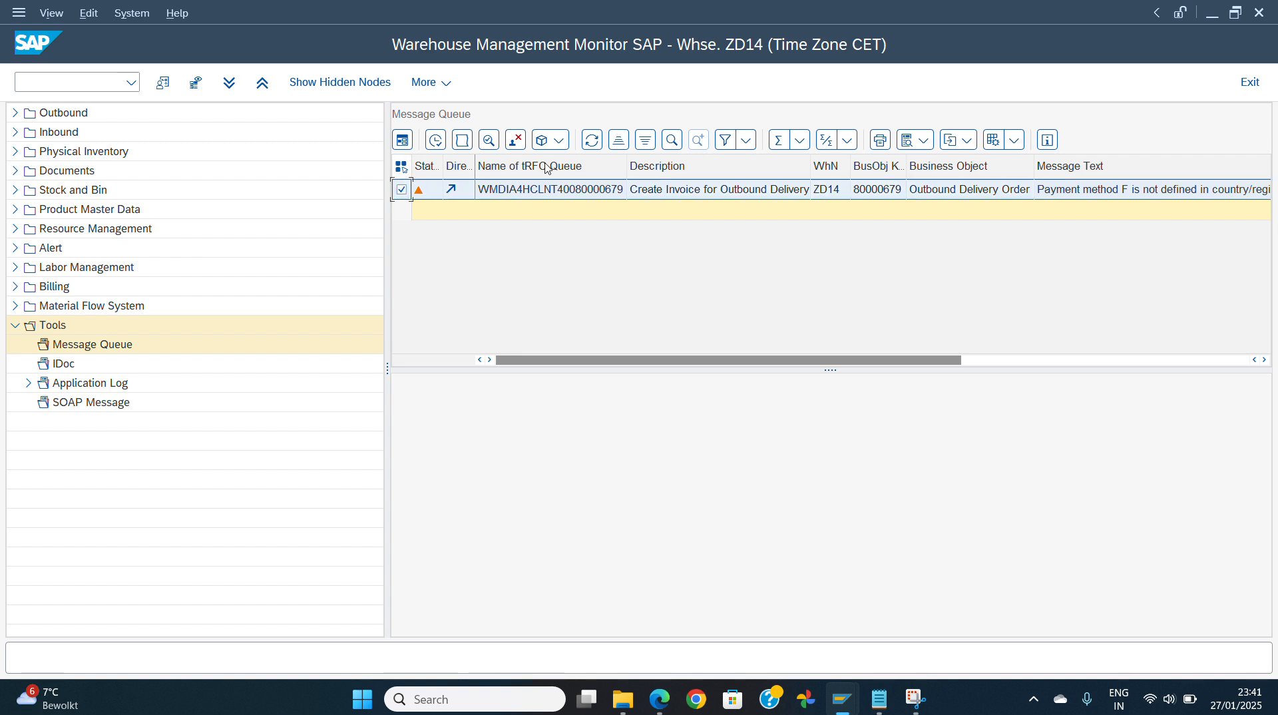
left_click(598, 143)
left_click(436, 143)
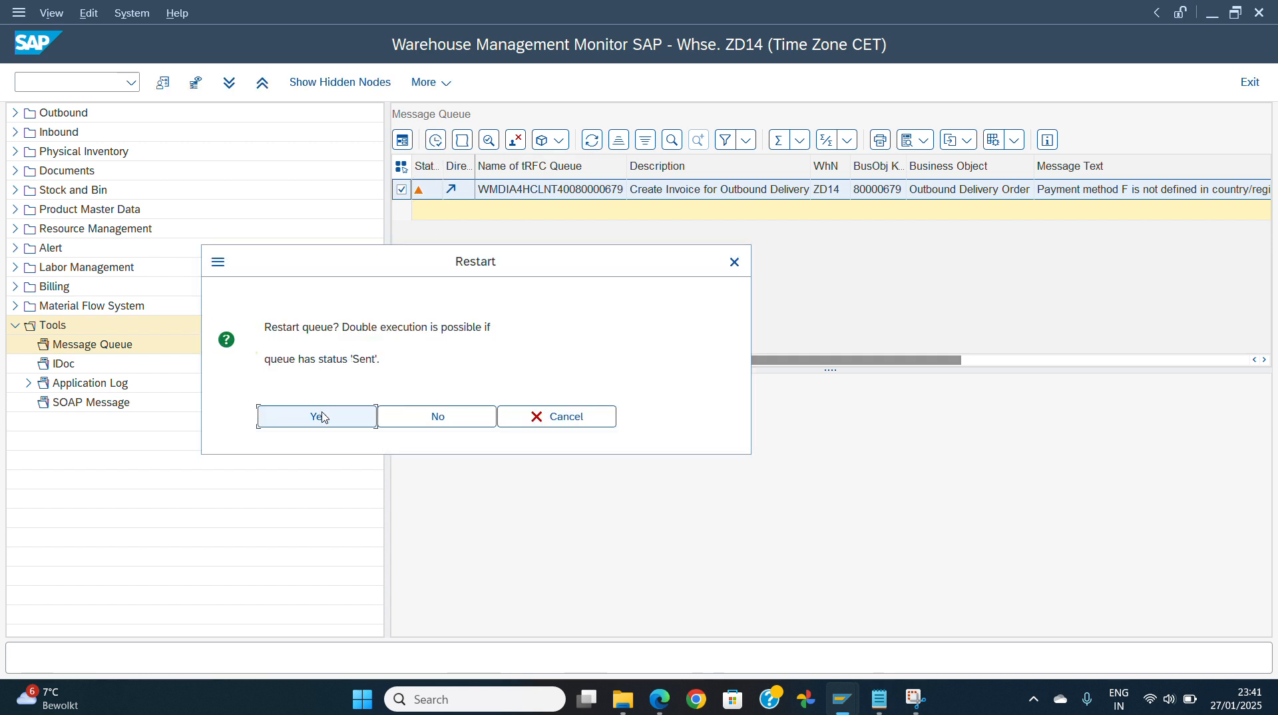
left_click(322, 417)
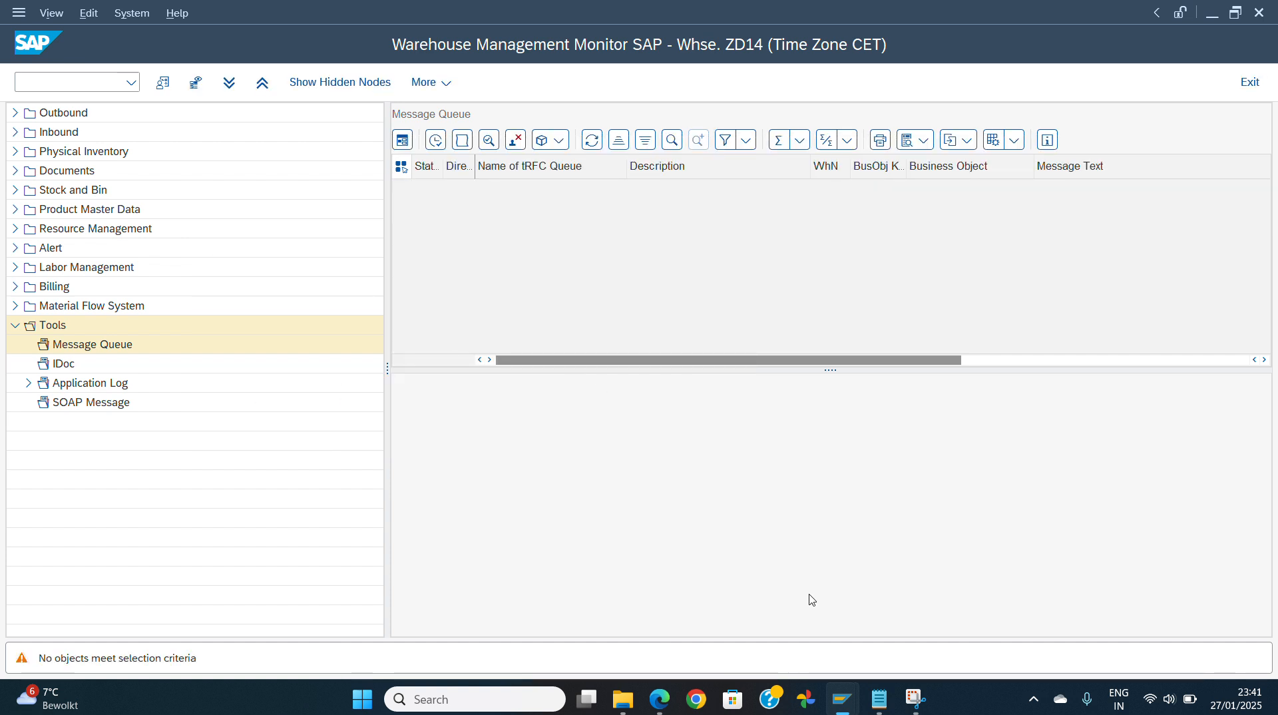
- Show the document flow of the outbound delivery in Change Outbound Delivery and display its pro forma invoice
mouse_move(845, 708)
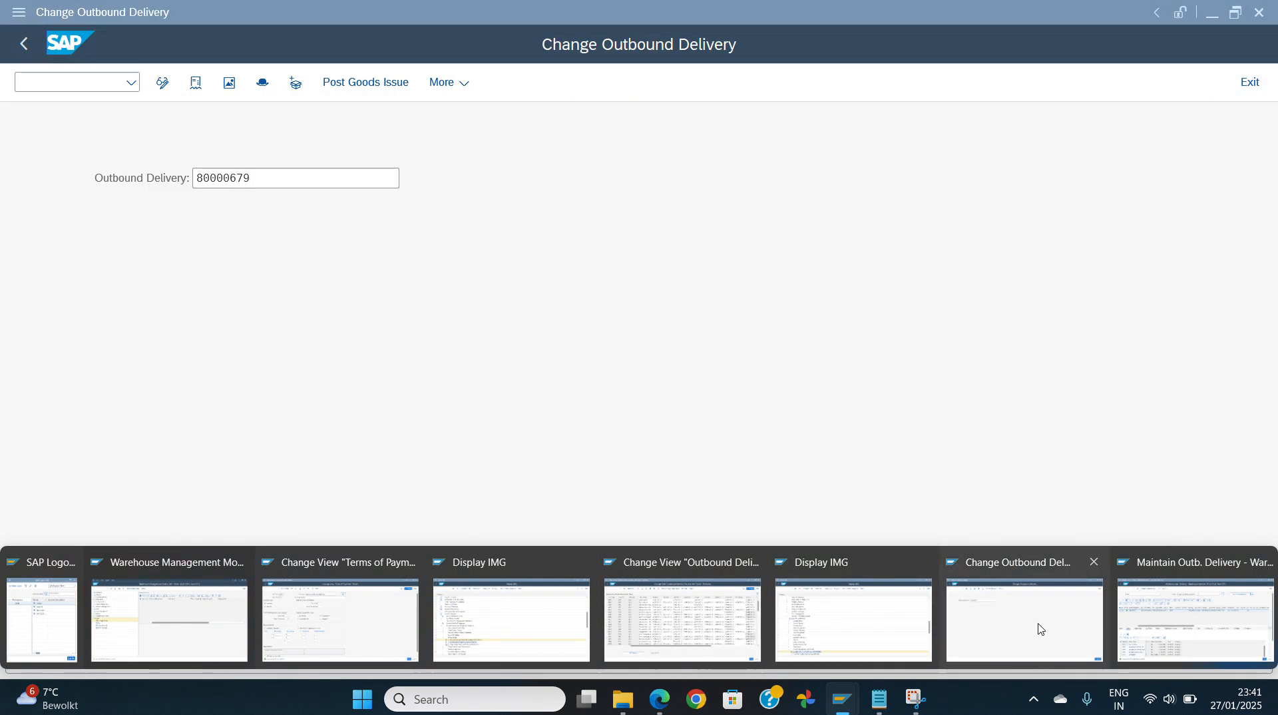
left_click(1040, 629)
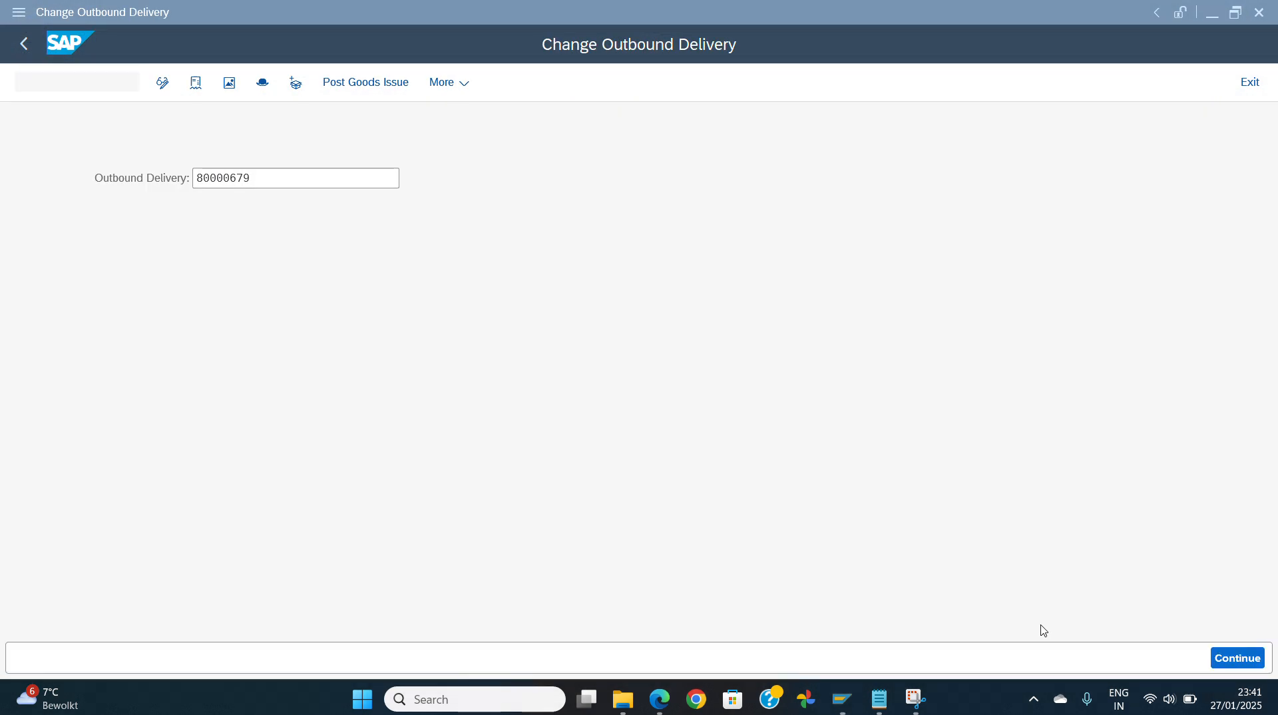
left_click(197, 83)
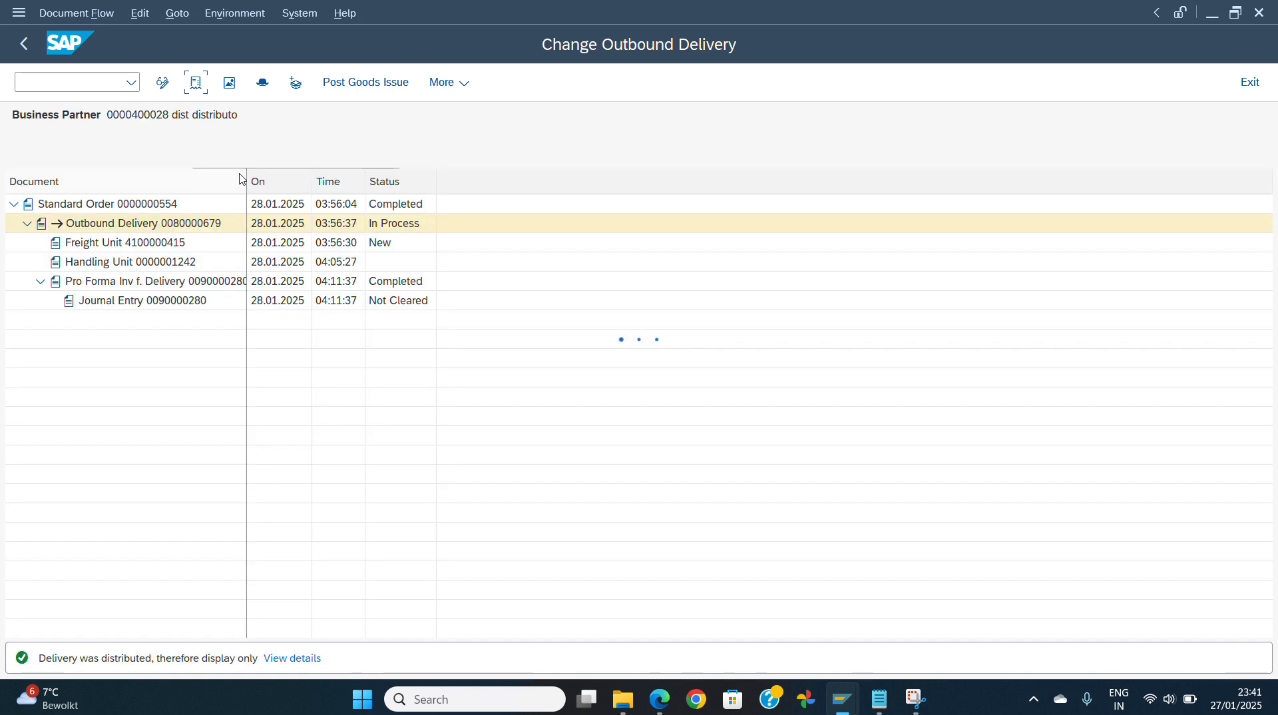
left_click(156, 282)
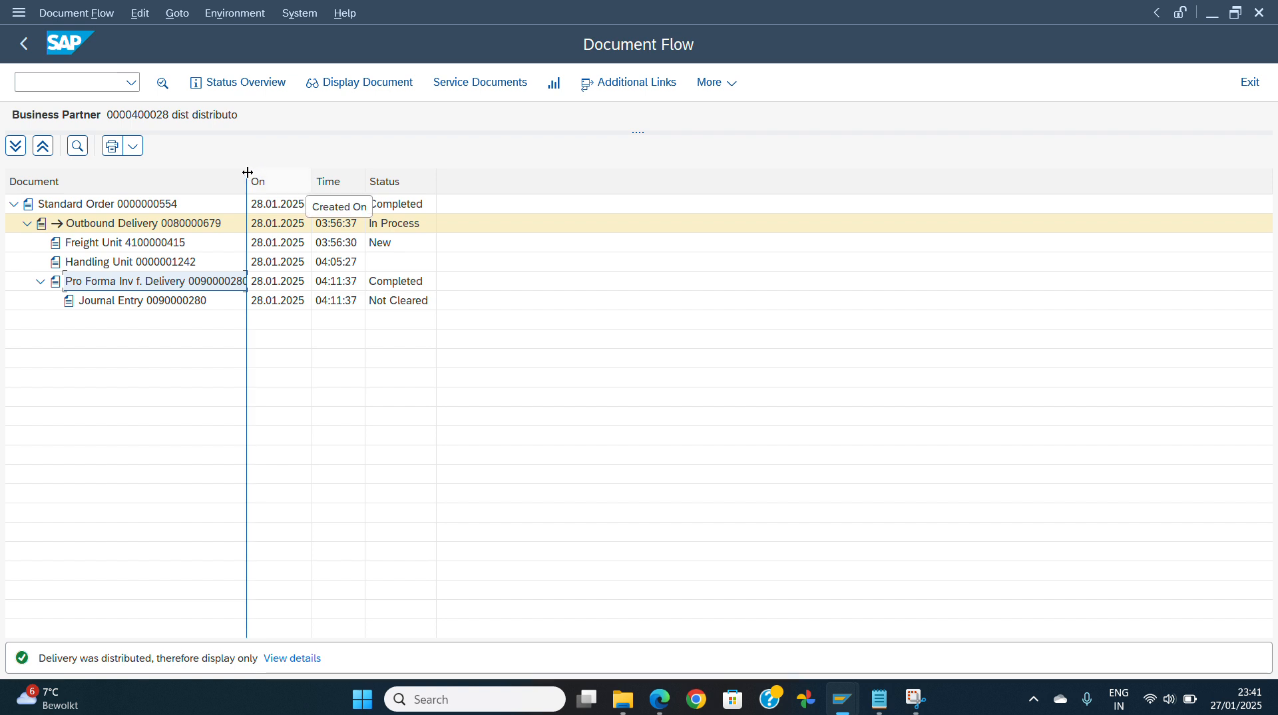
left_click(346, 82)
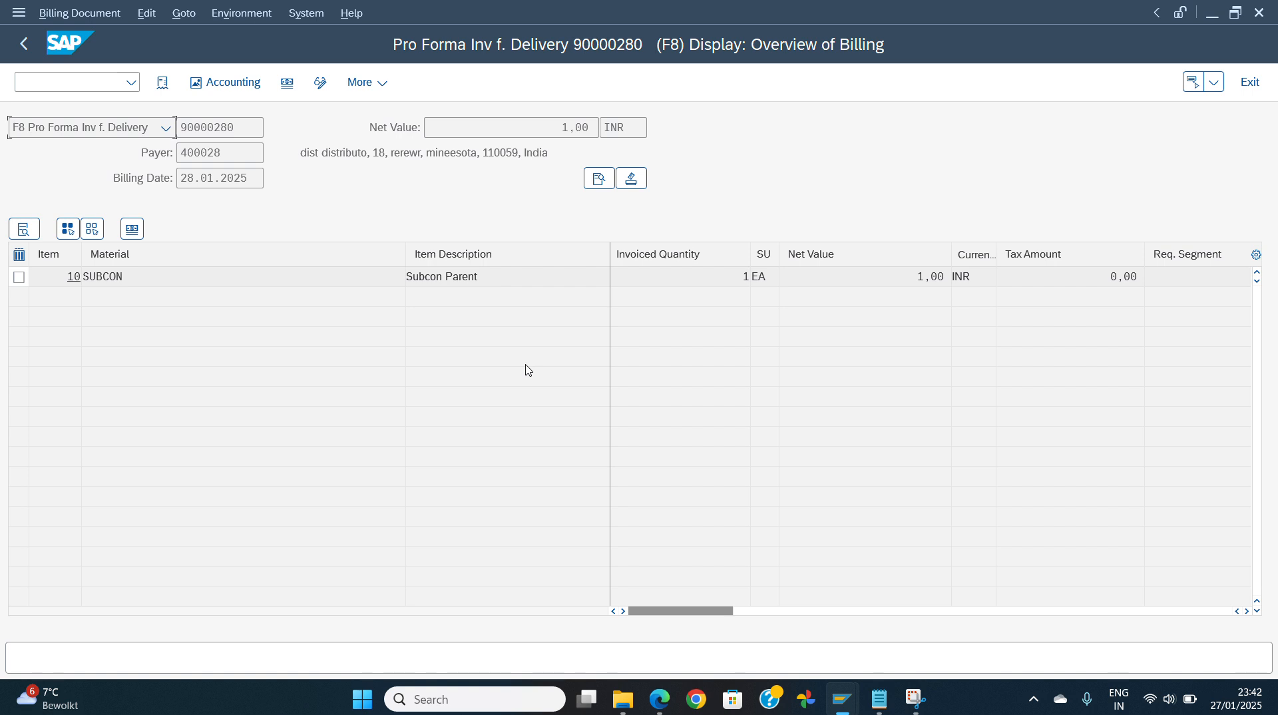
left_click(106, 14)
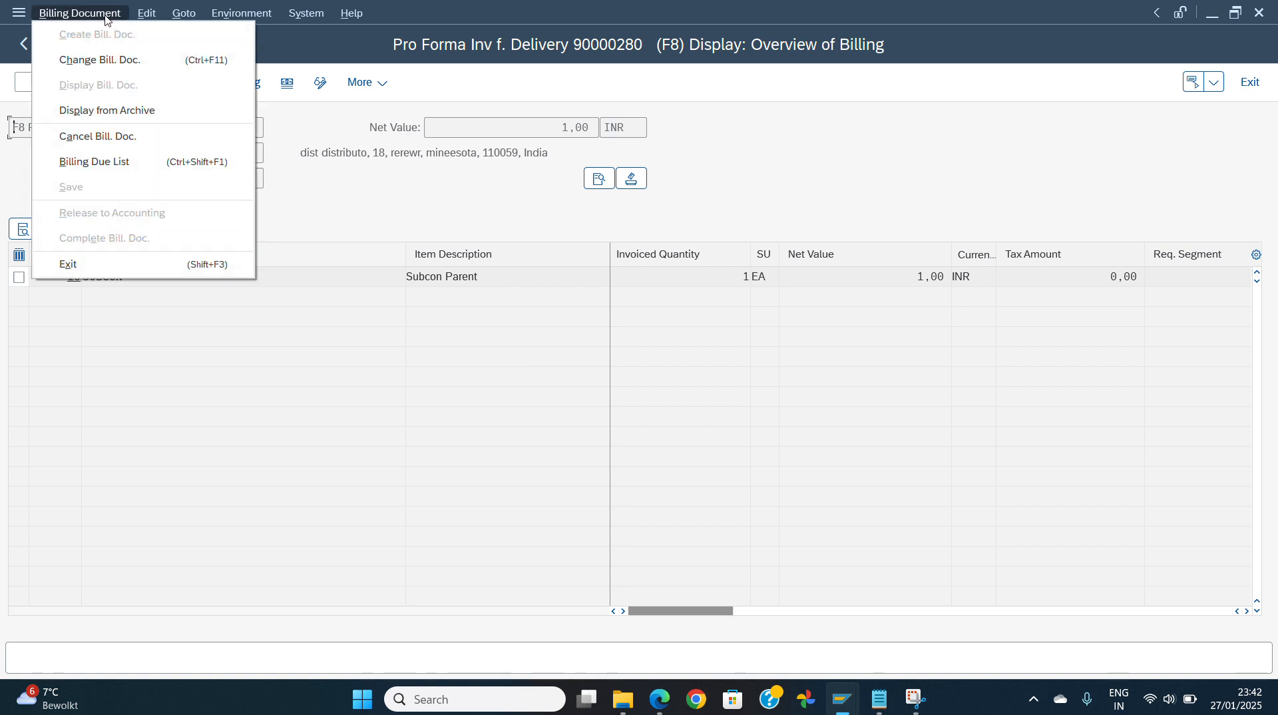
left_click(94, 137)
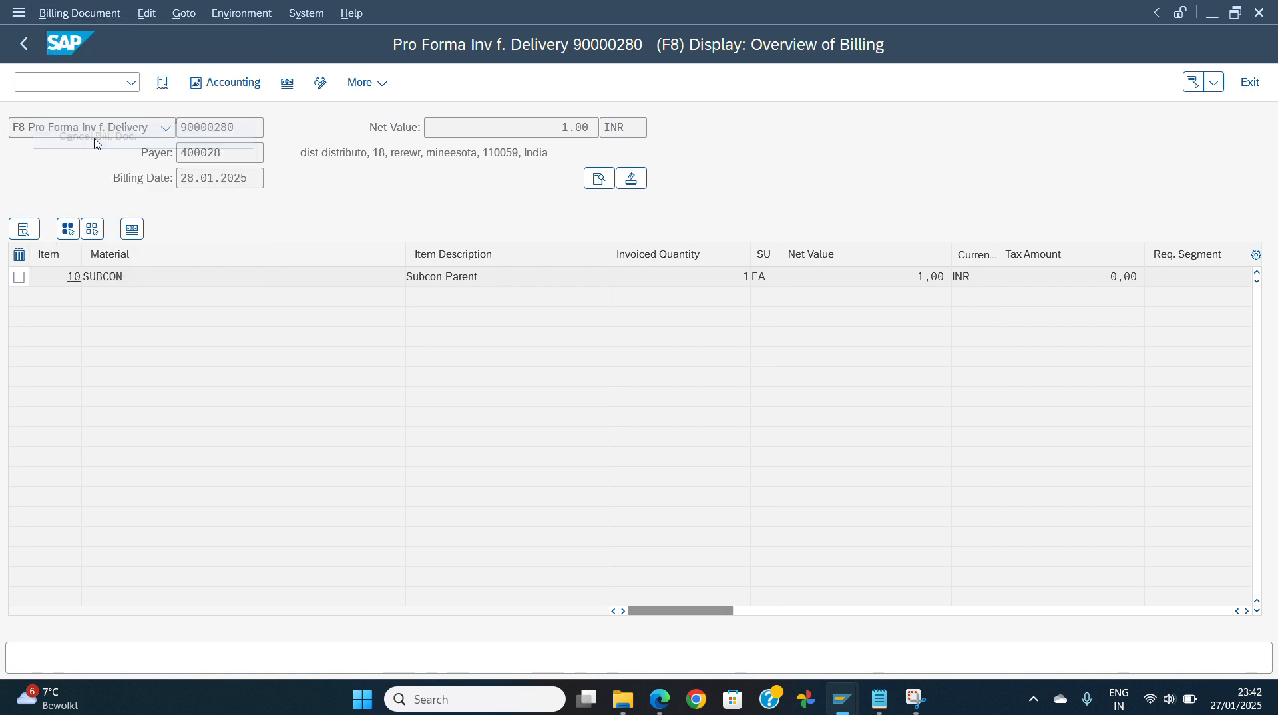
left_click(85, 81)
left_click(80, 15)
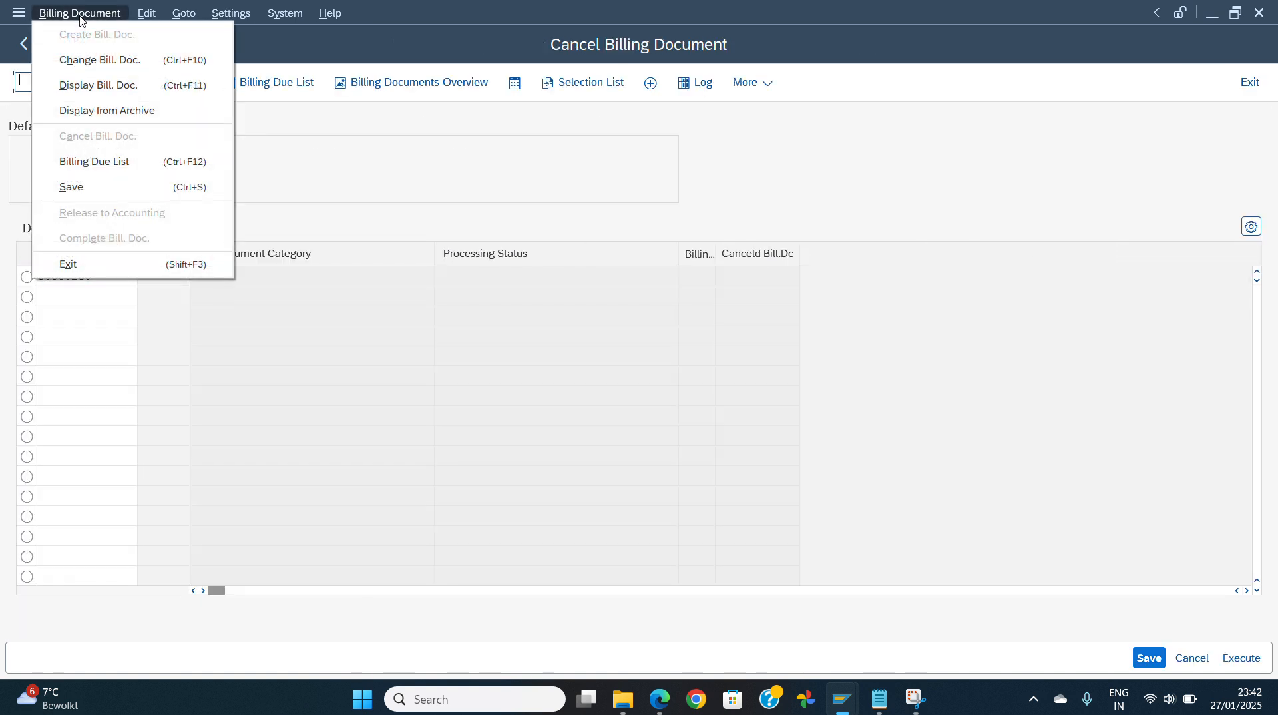
- Go to Change Billing Documents, complete the pro forma invoice, and save it
left_click(109, 96)
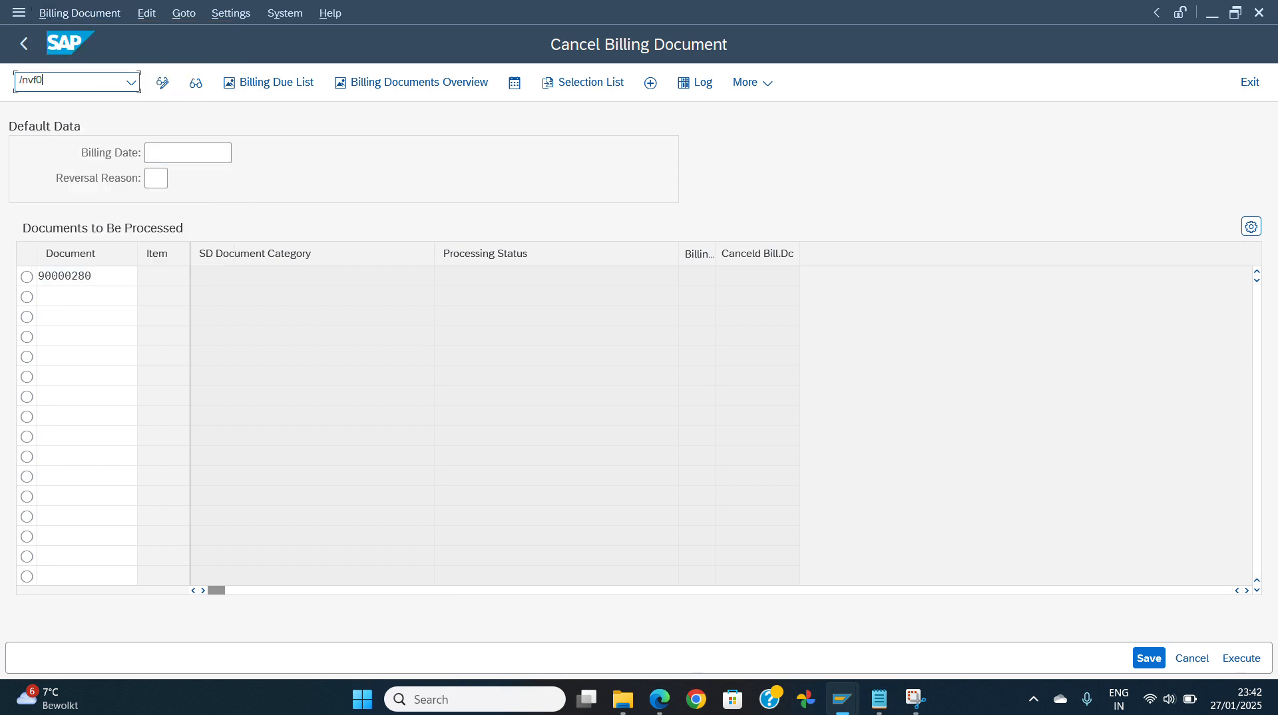
key("Return")
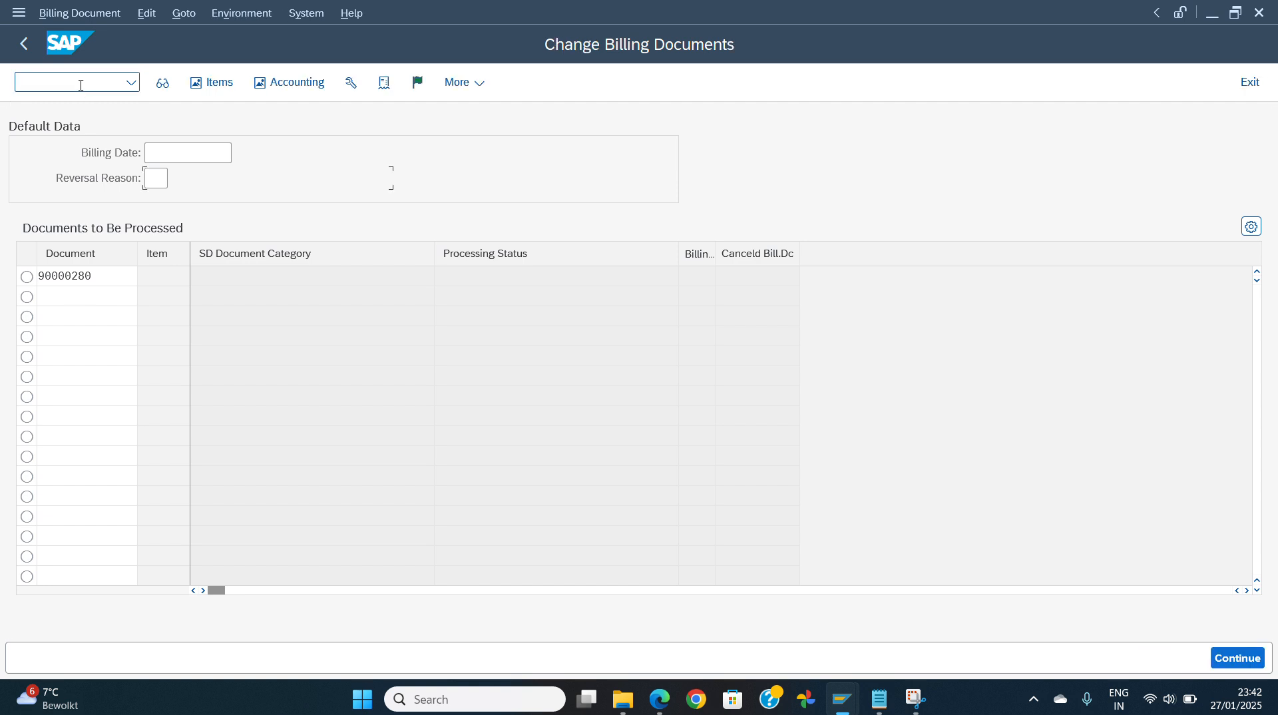
left_click(89, 13)
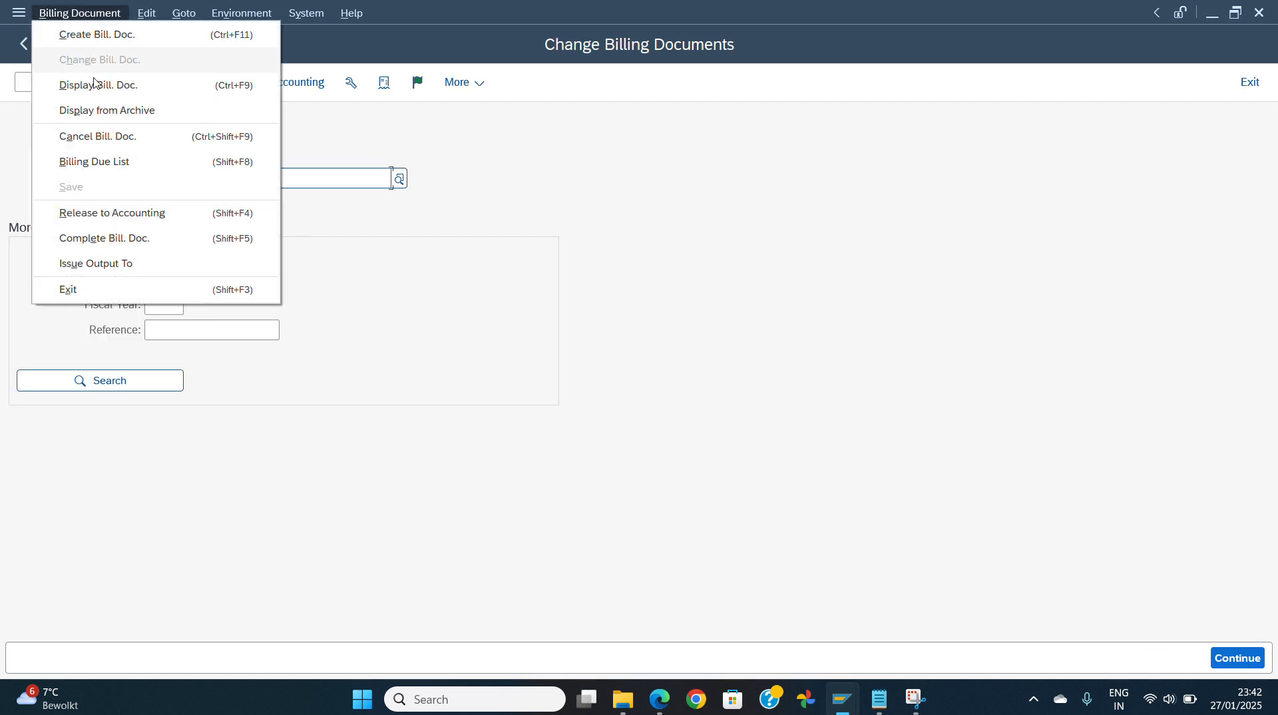
left_click(94, 239)
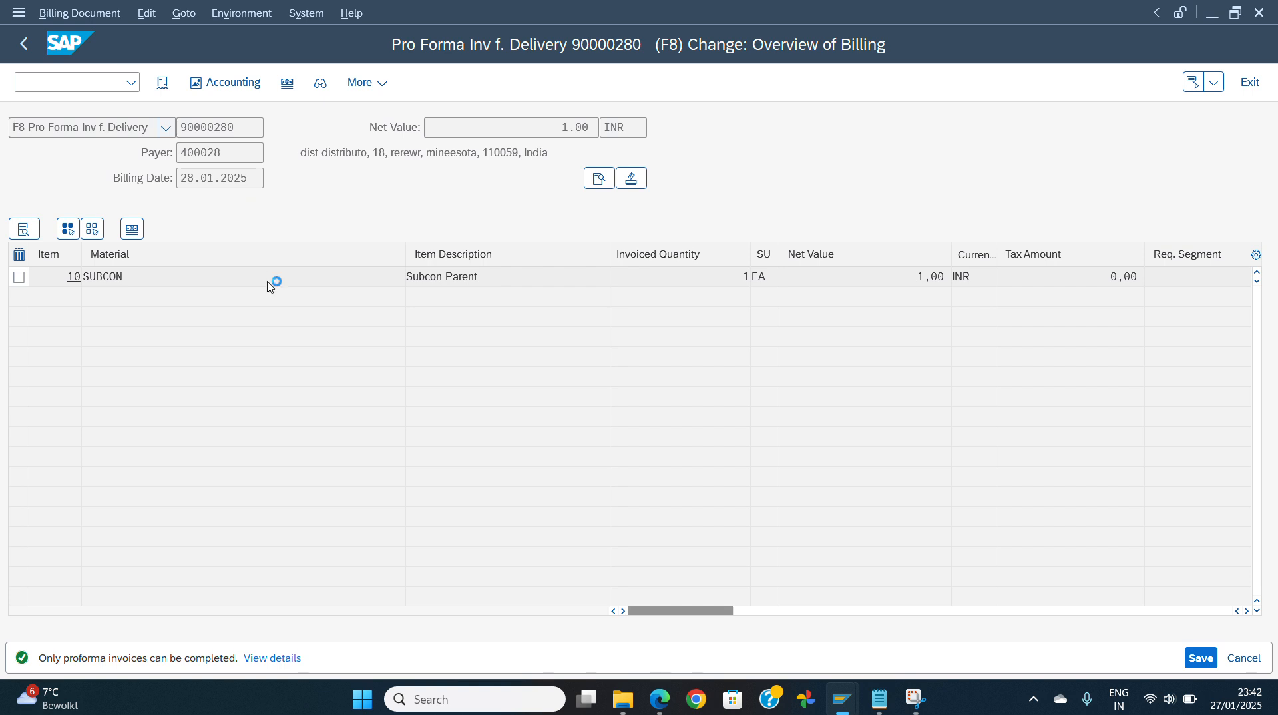
key("ctrl+s")
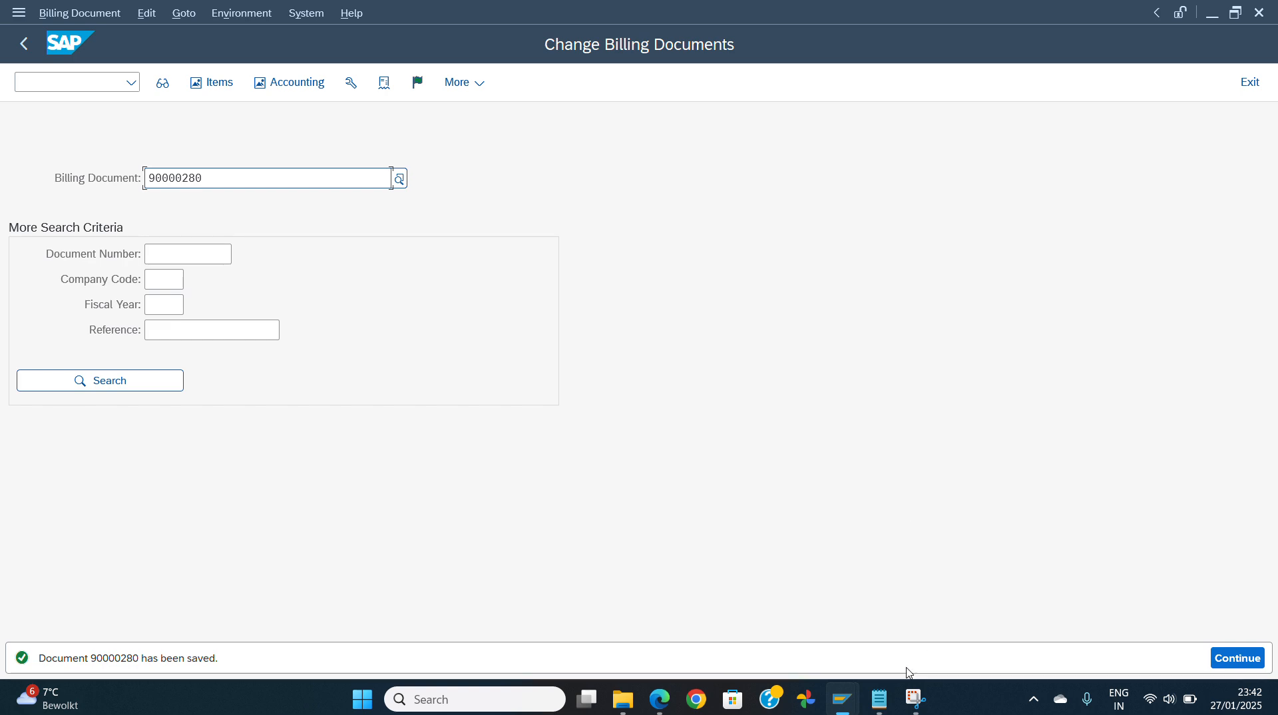
- Return to the outbound delivery in warehouse ZD14 and cancel its invoice with saving
mouse_move(837, 703)
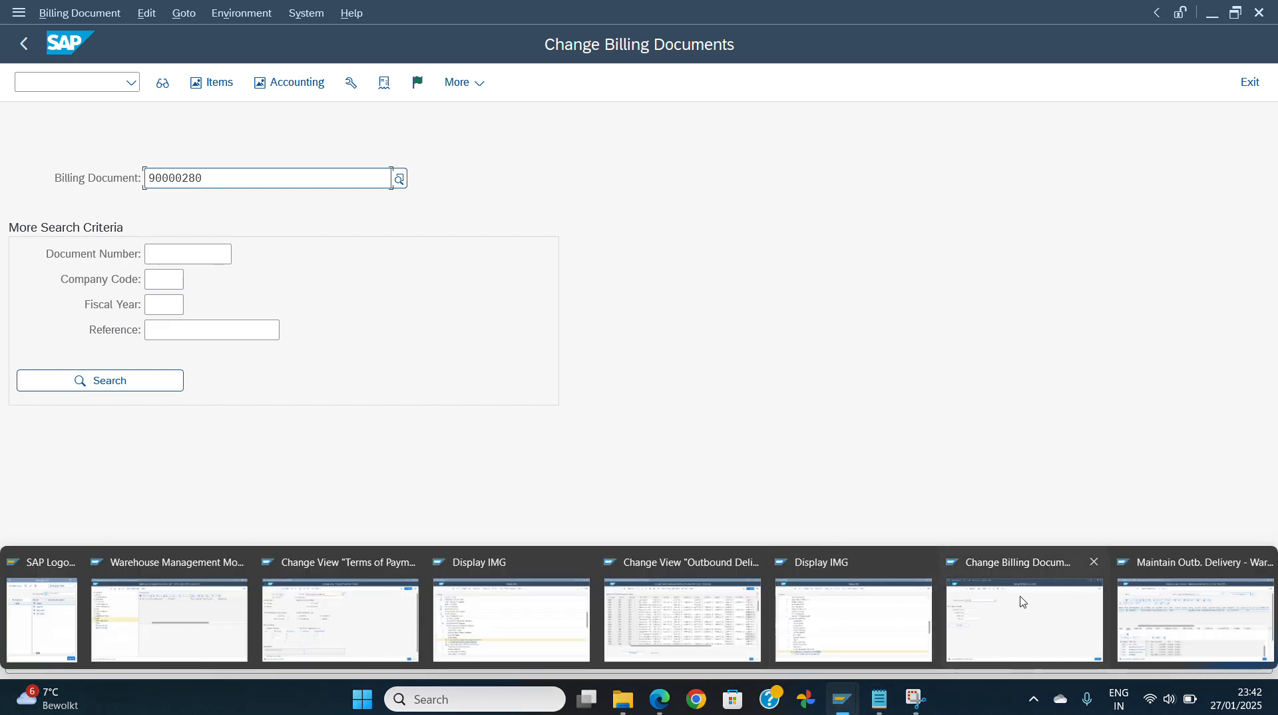
left_click(1189, 612)
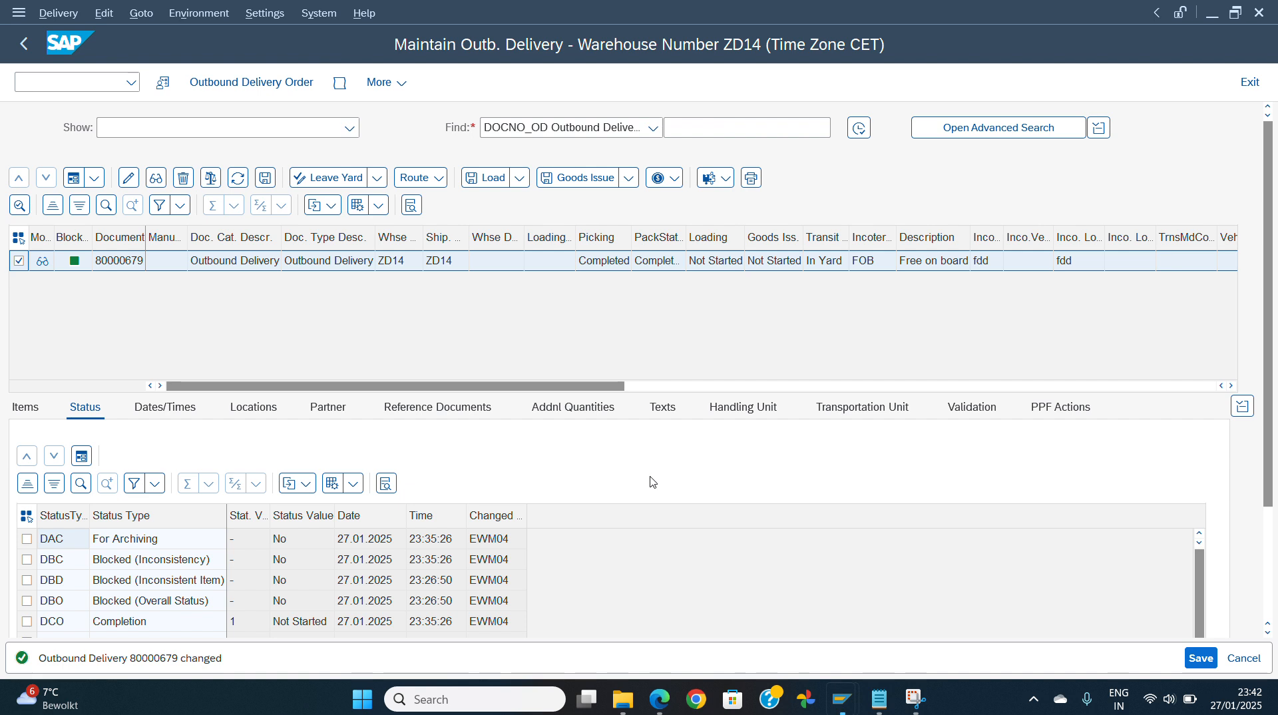
left_click(663, 179)
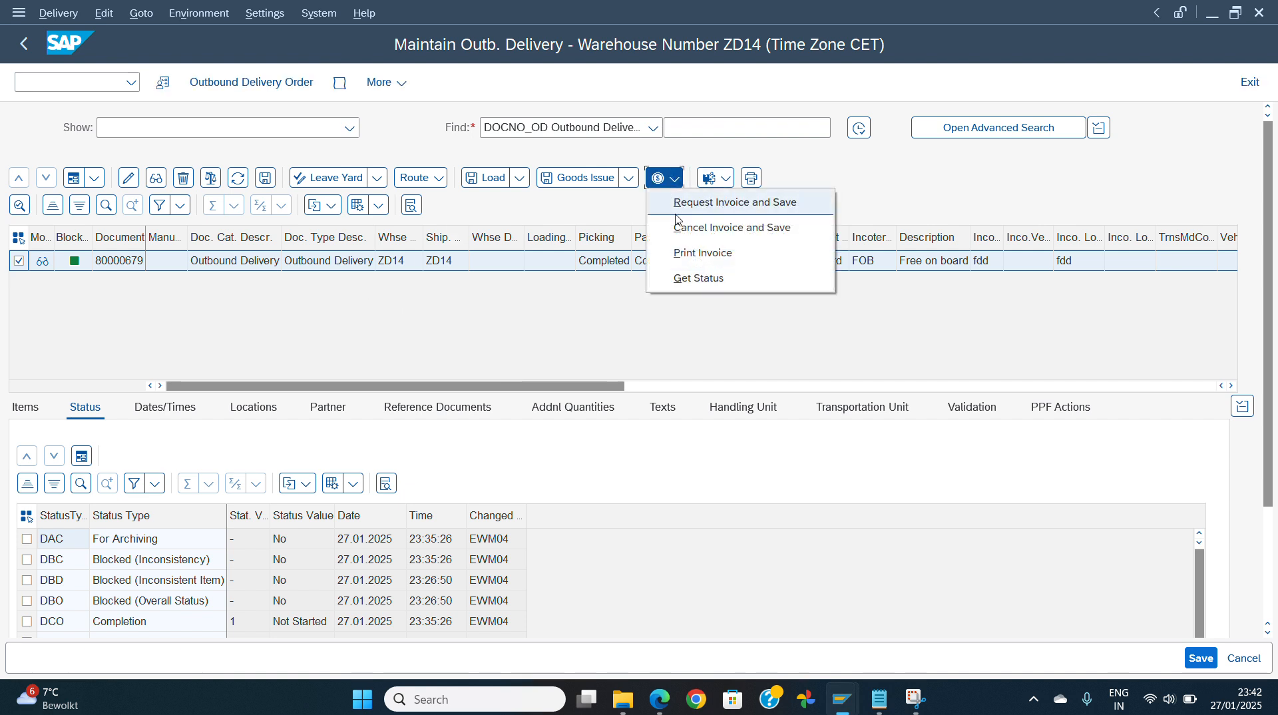
left_click(680, 228)
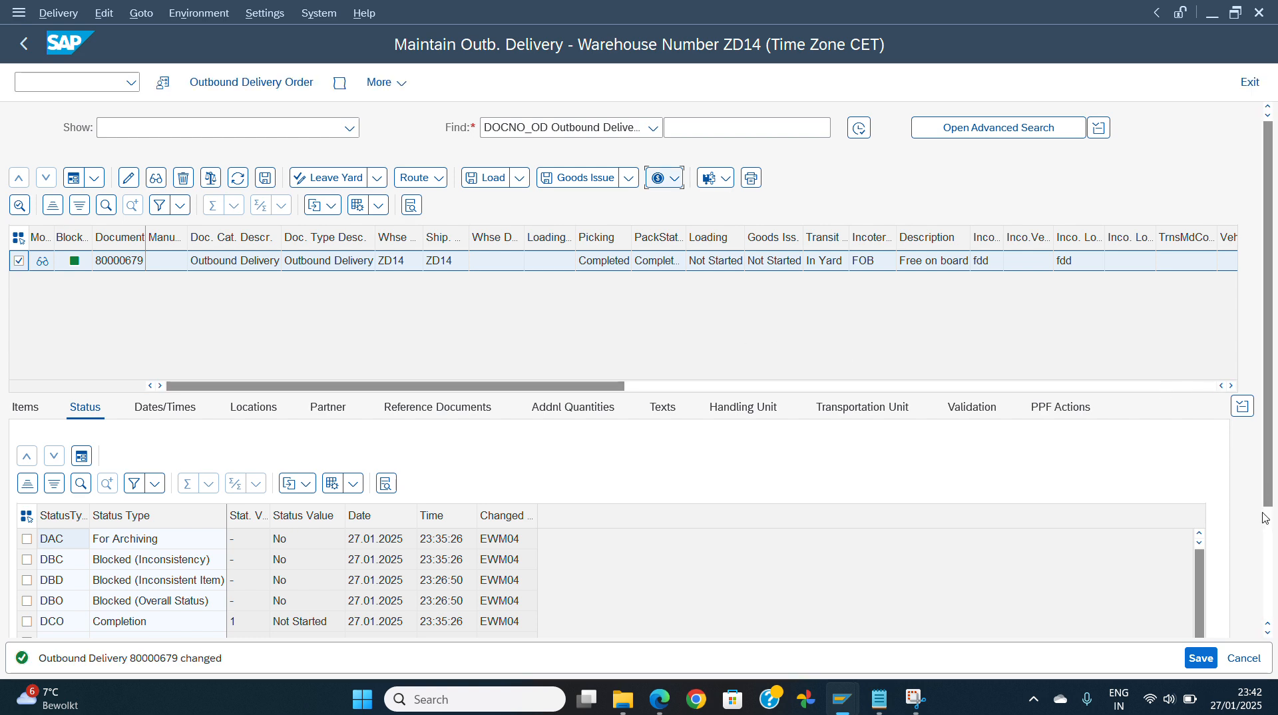
- Check the Invoice (DIN) status in the outbound delivery's header statuses
scroll(1272, 546, "down", 3)
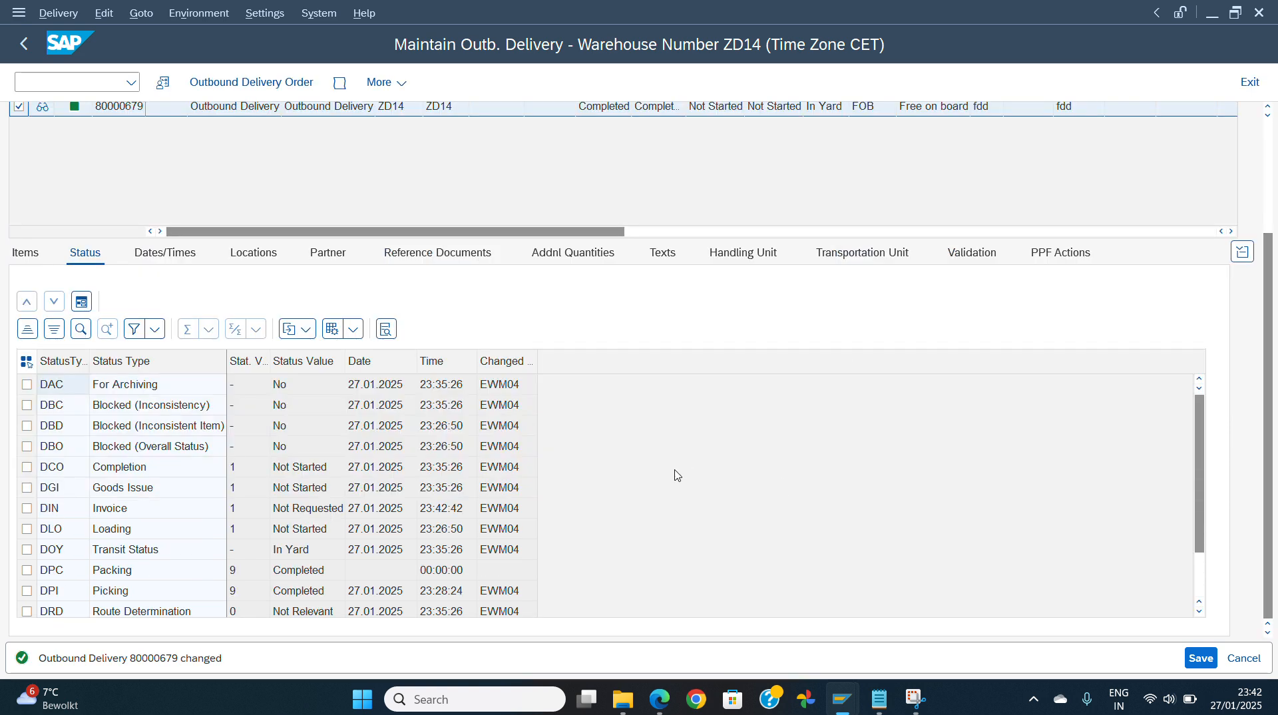
left_click(336, 512)
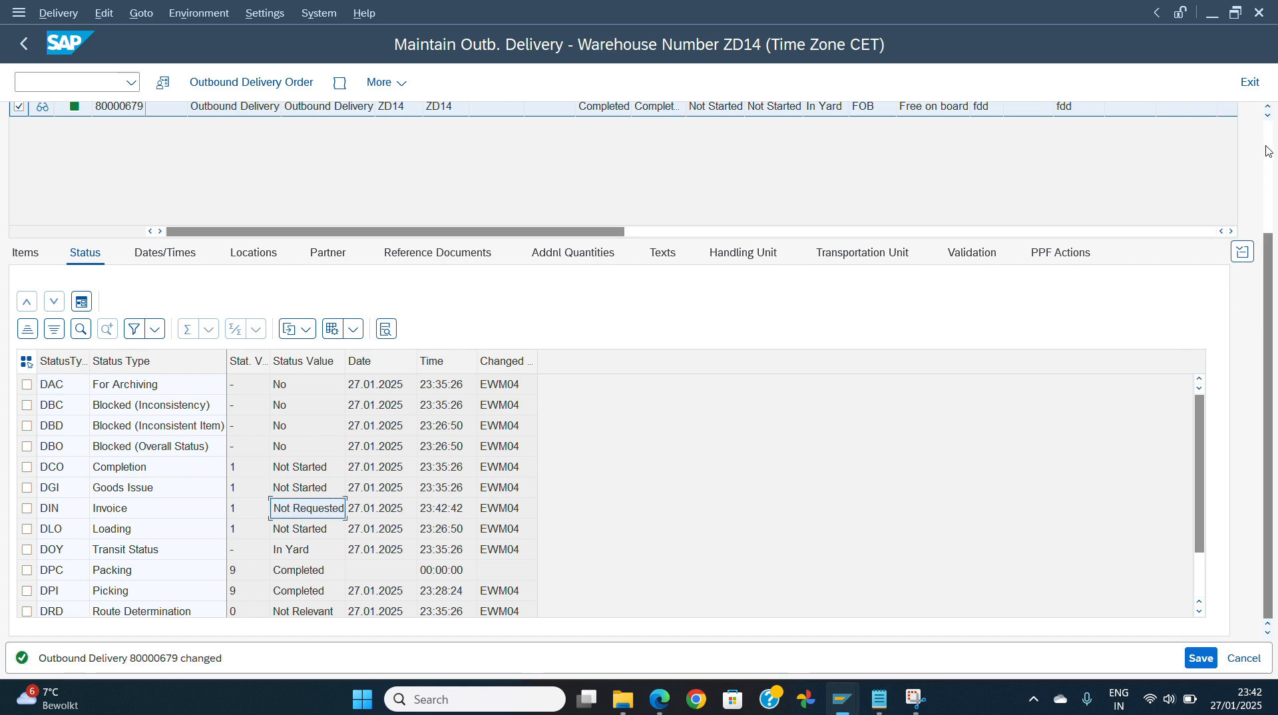
scroll(1268, 151, "up", 3)
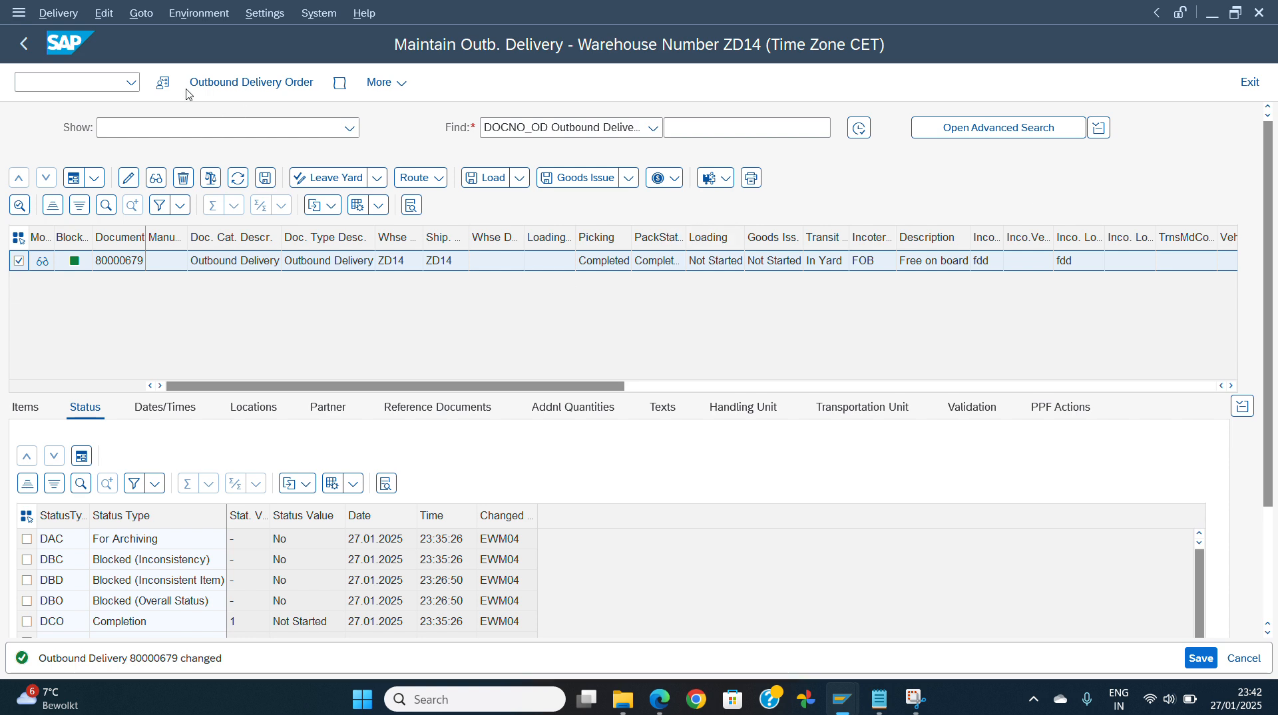
- Open the Function Builder in the Display IMG session and display function module /SCWM/SR_INVOICE_CREATE
mouse_move(842, 699)
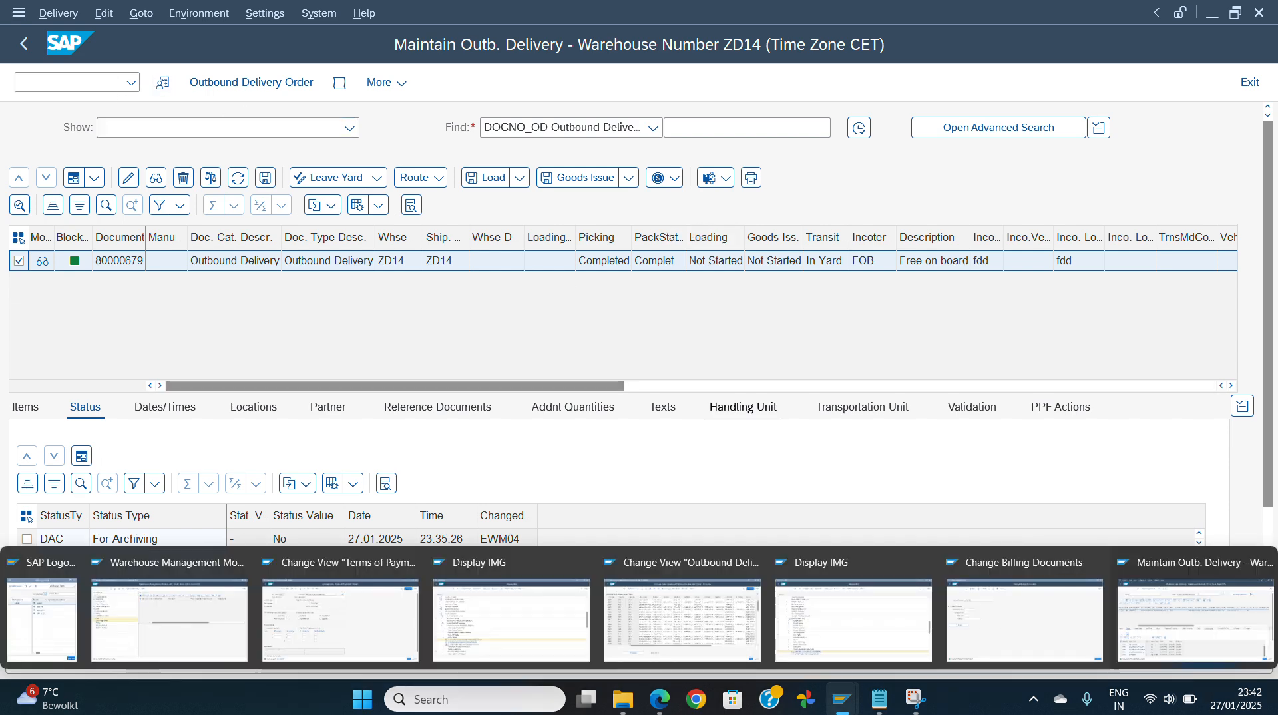
left_click(891, 633)
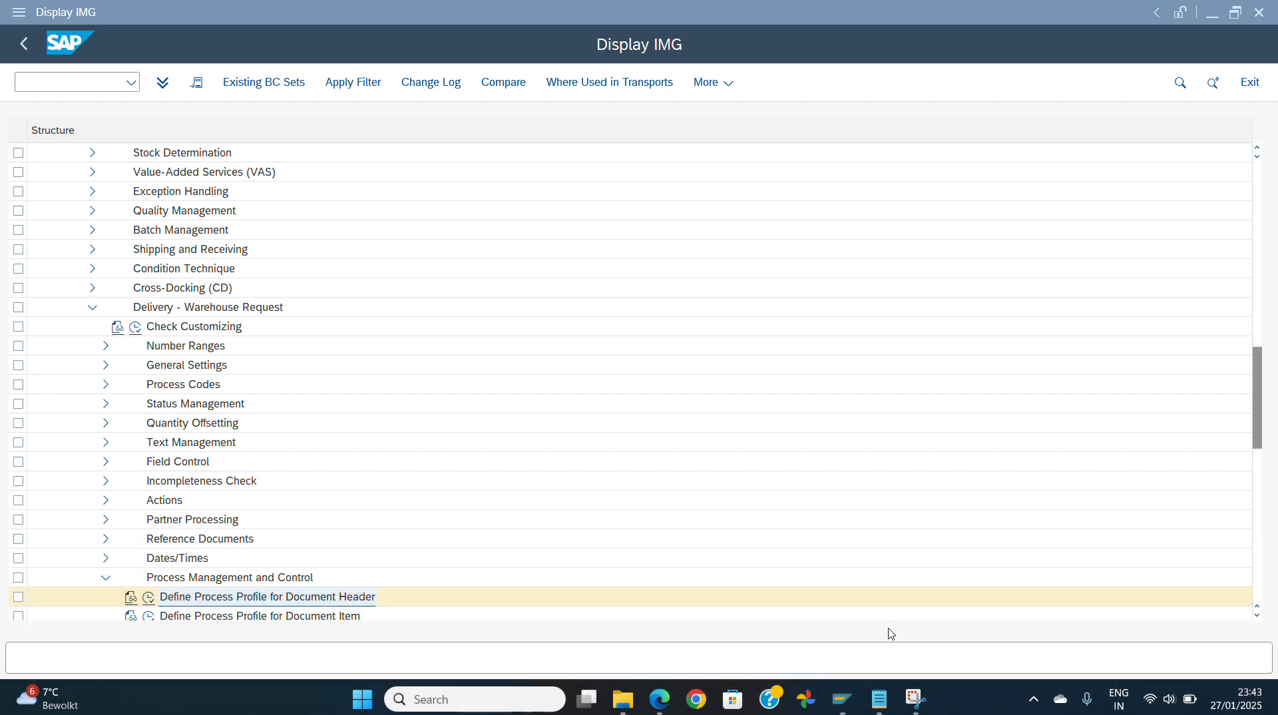
left_click(58, 81)
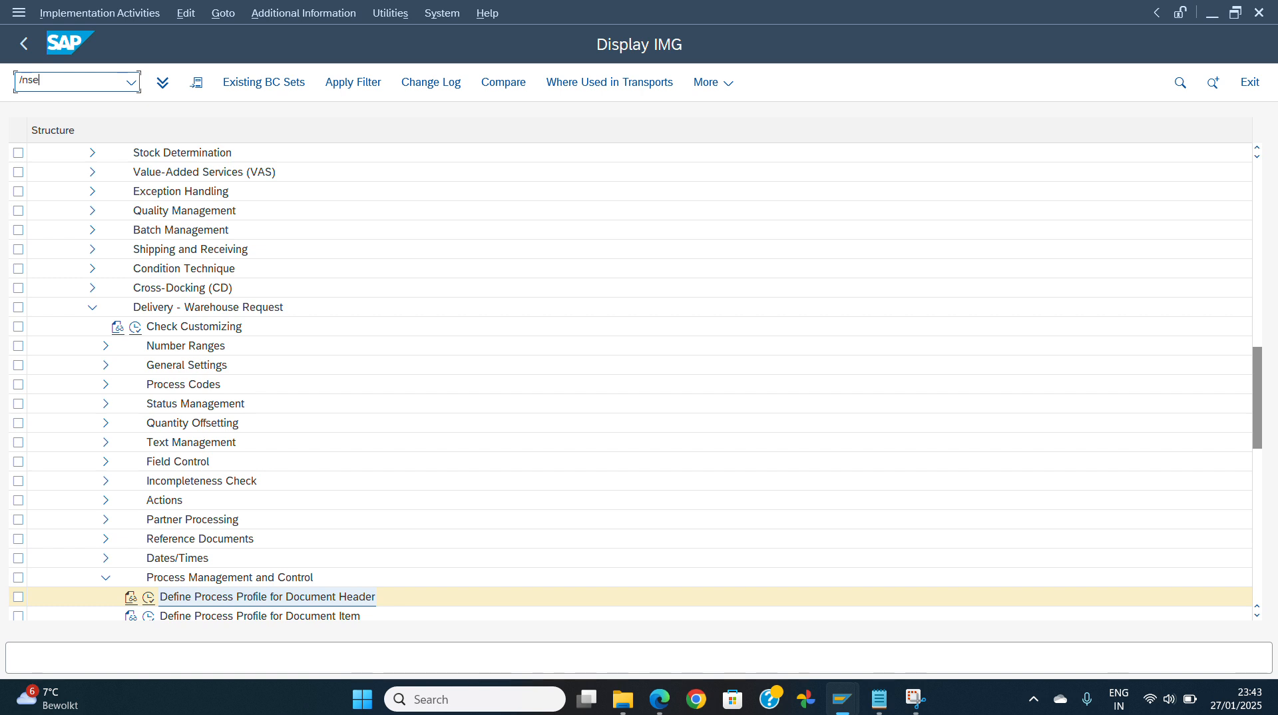
key("Return")
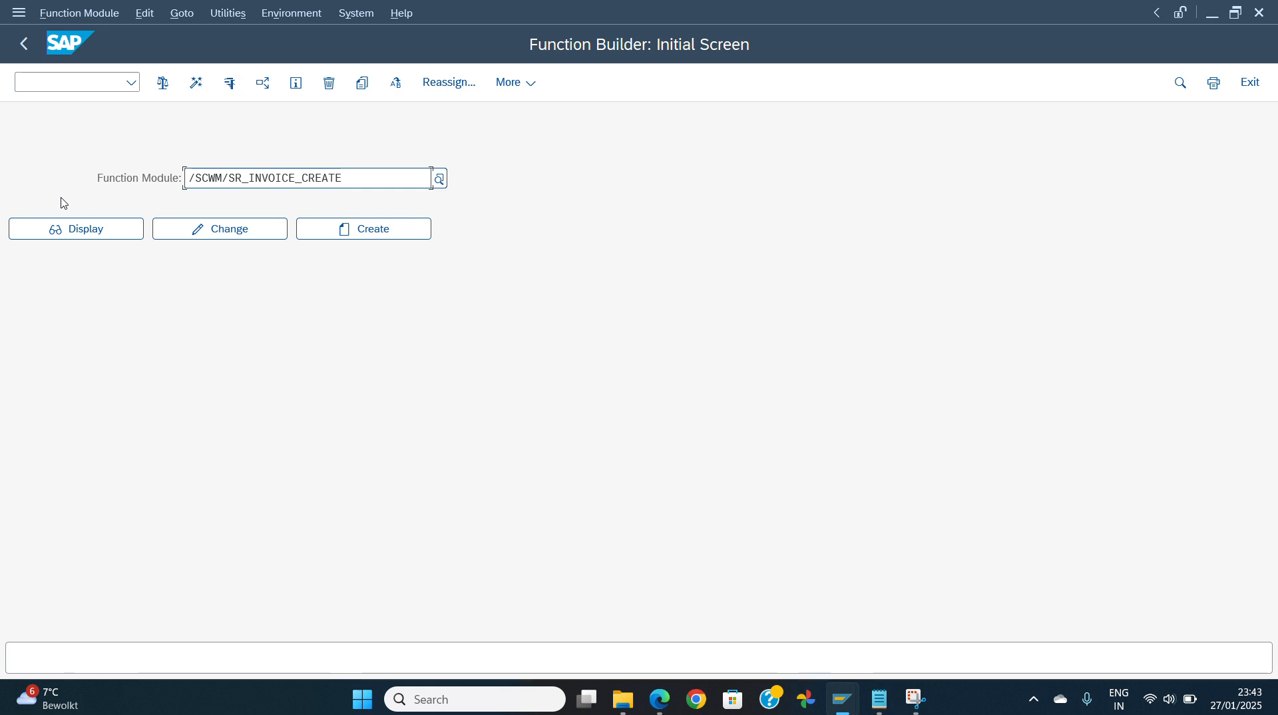
left_click(84, 229)
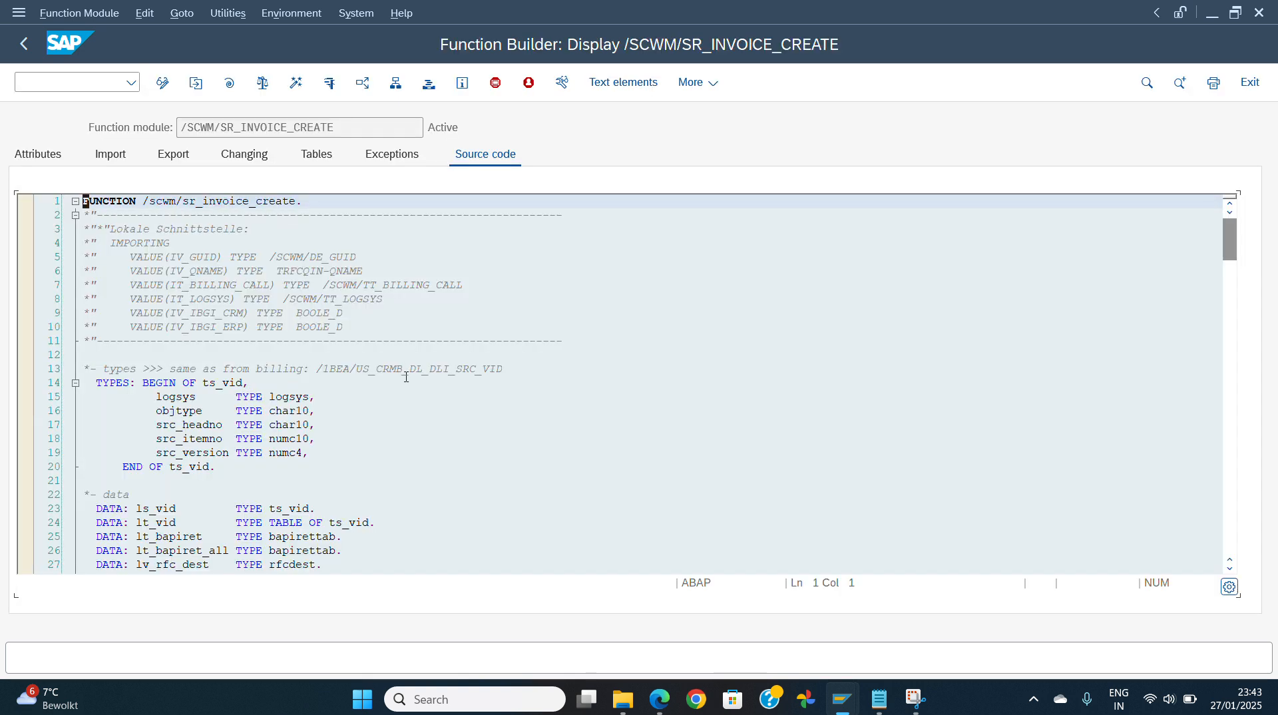
- Set an external breakpoint on the CALL FUNCTION '/SPE/CREATE_NEW_BILLING_CALL' statement in line 97 of the source code
left_click(406, 378)
key("Page_Down")
key("Page_Down")
key("Page_Down")
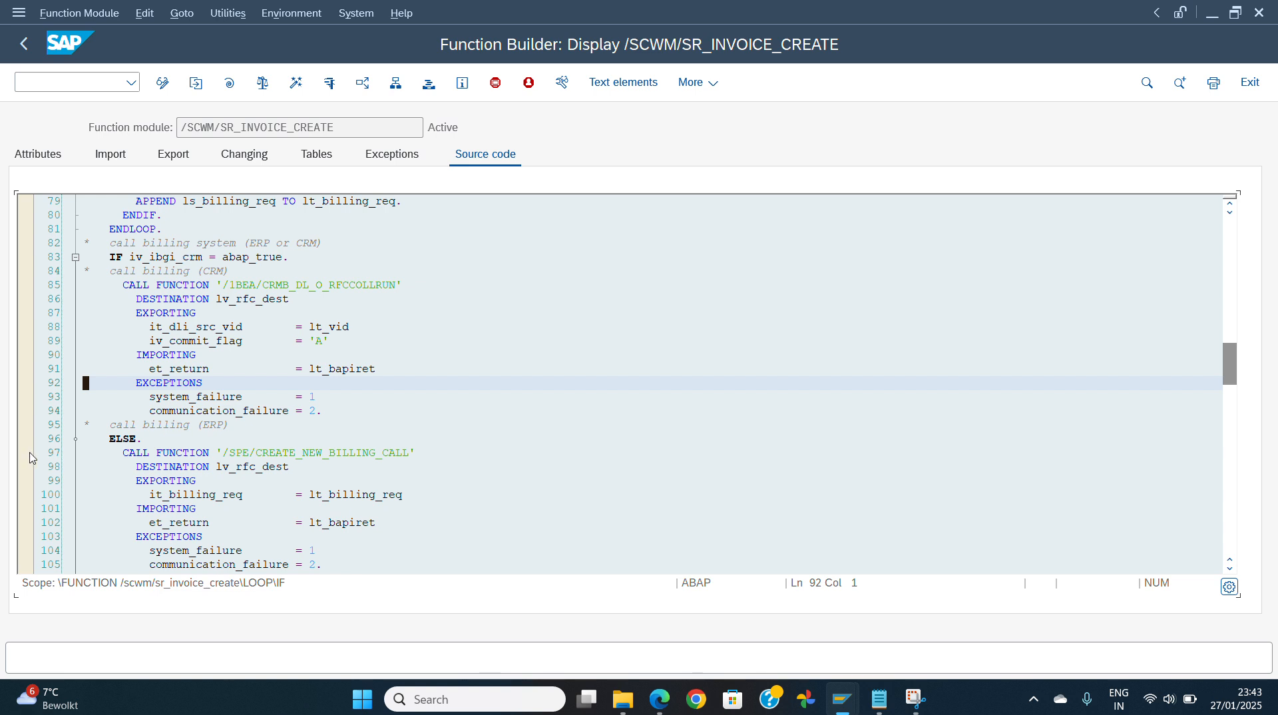
left_click(105, 454)
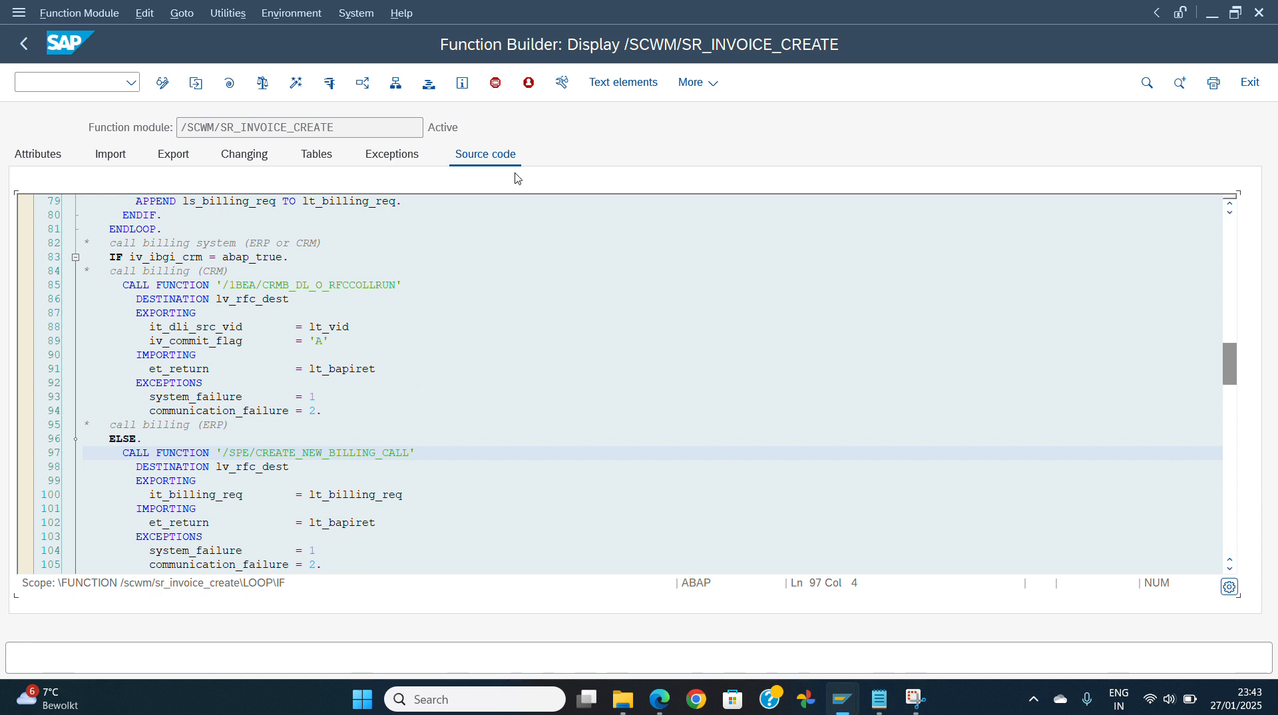
left_click(528, 82)
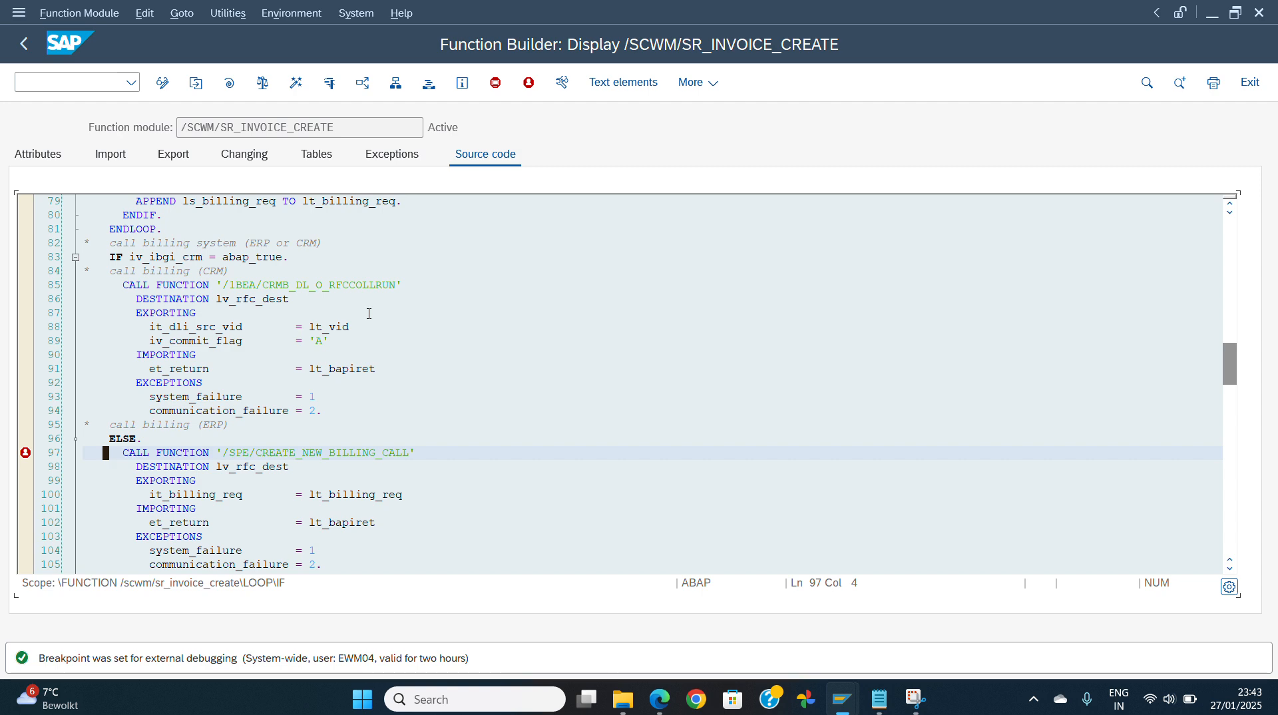
- Return to the Function Builder's initial screen and display the source code of function module RV_INVOICE_CREATE
key("alt+Tab")
key("alt+Tab")
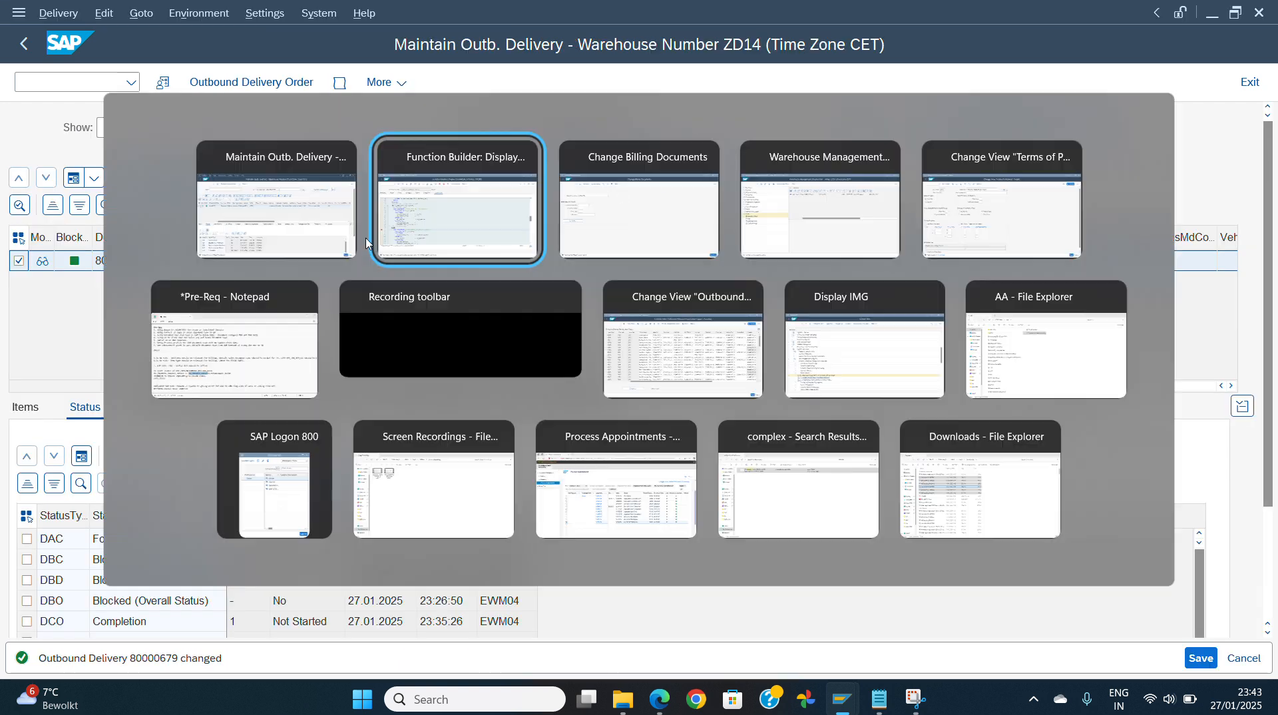
left_click(436, 207)
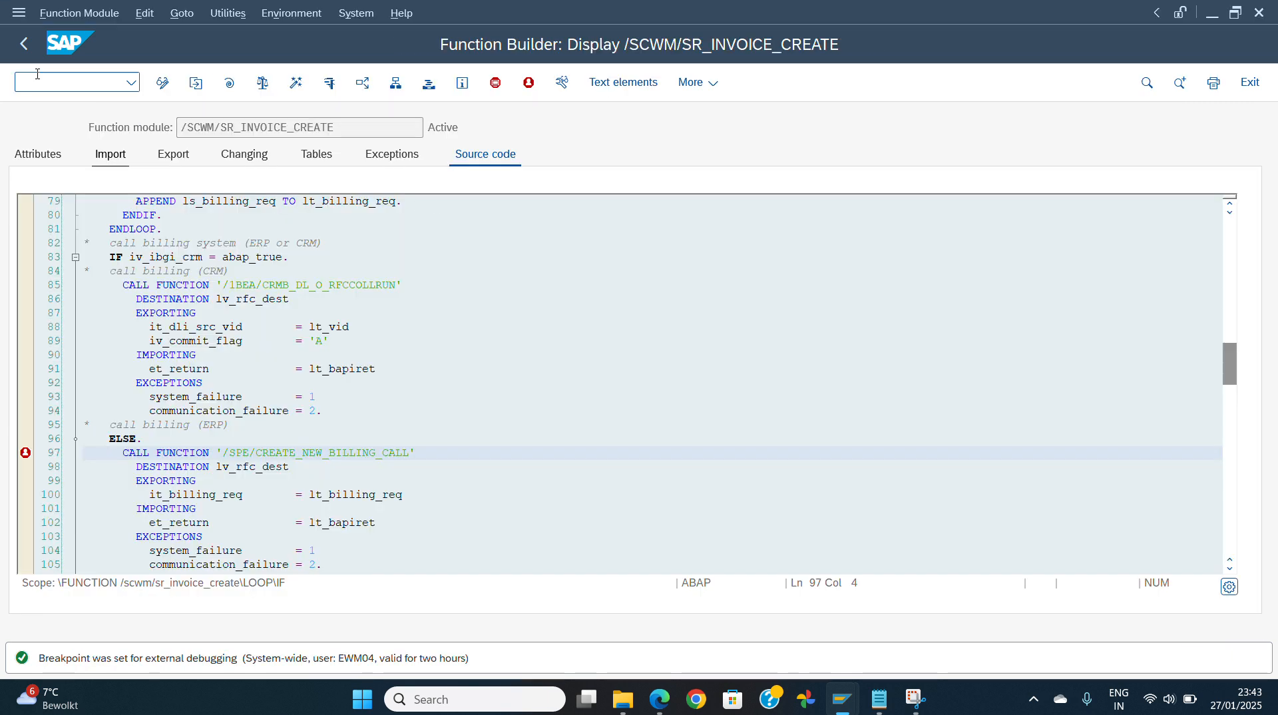
left_click(26, 50)
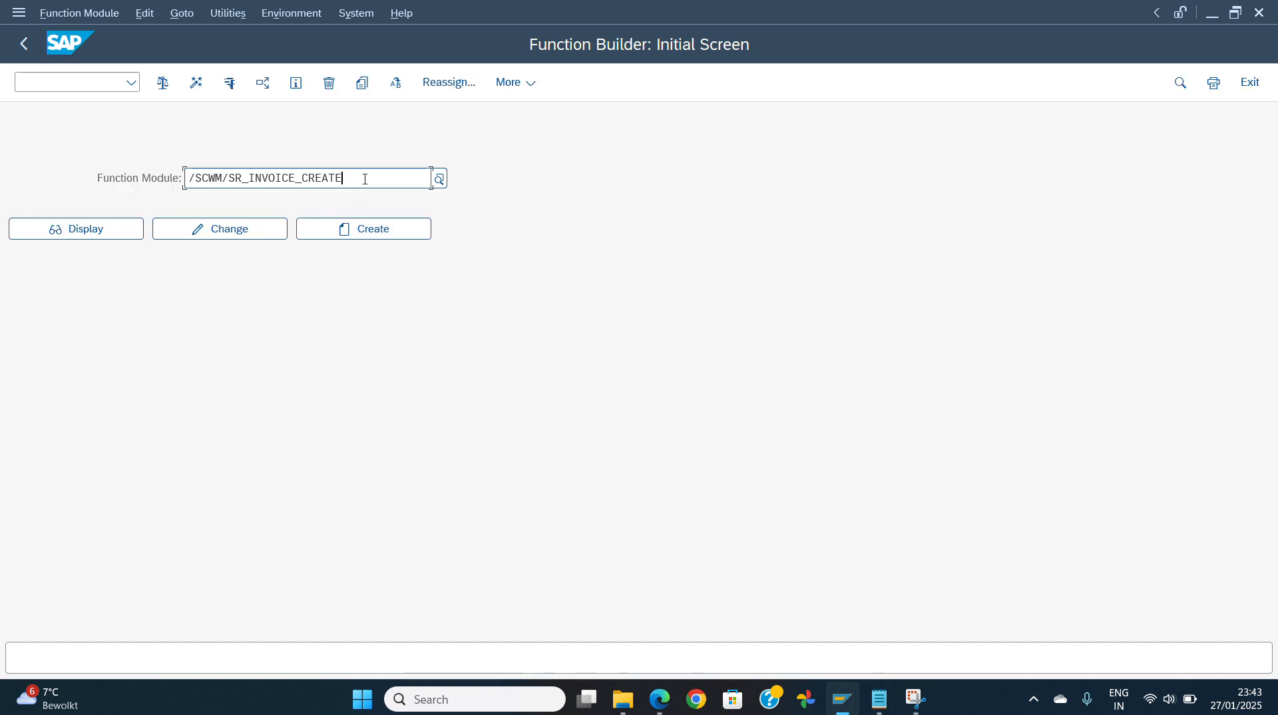
key("BackSpace")
key("BackSpace")
key("BackSpace")
key("BackSpace")
key("BackSpace")
key("BackSpace")
key("BackSpace")
key("BackSpace")
key("BackSpace")
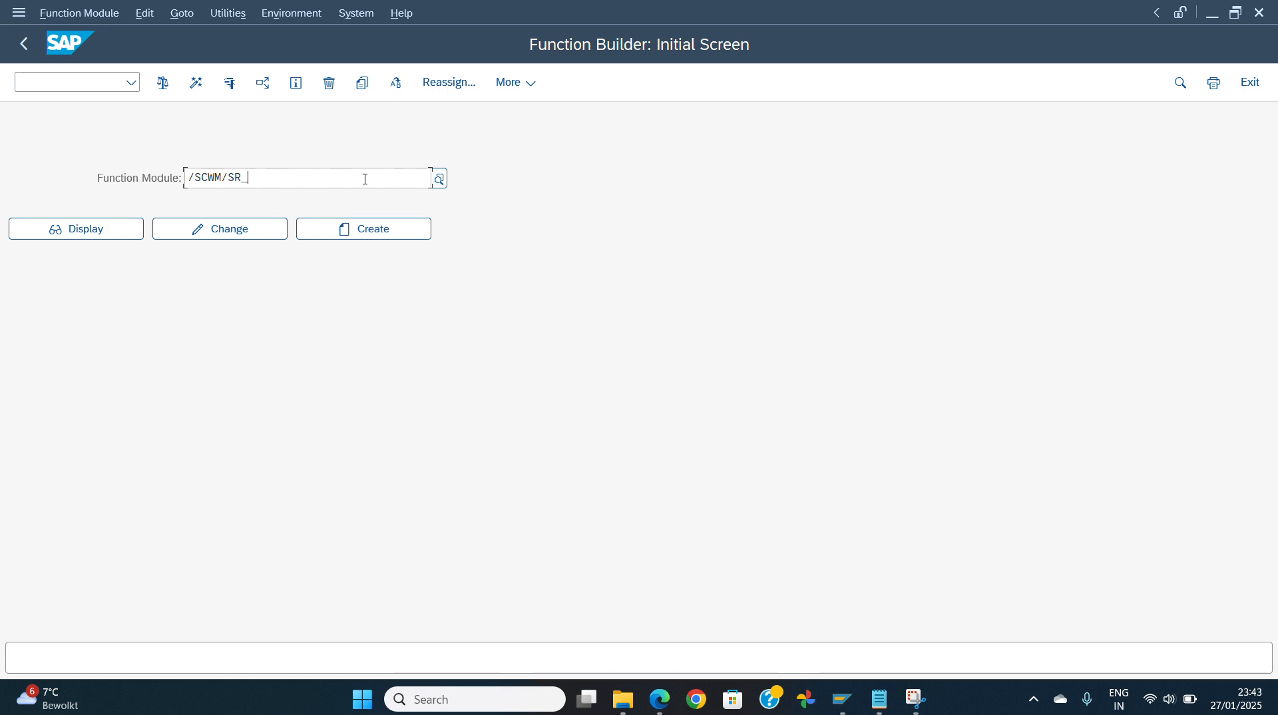
left_click(365, 179)
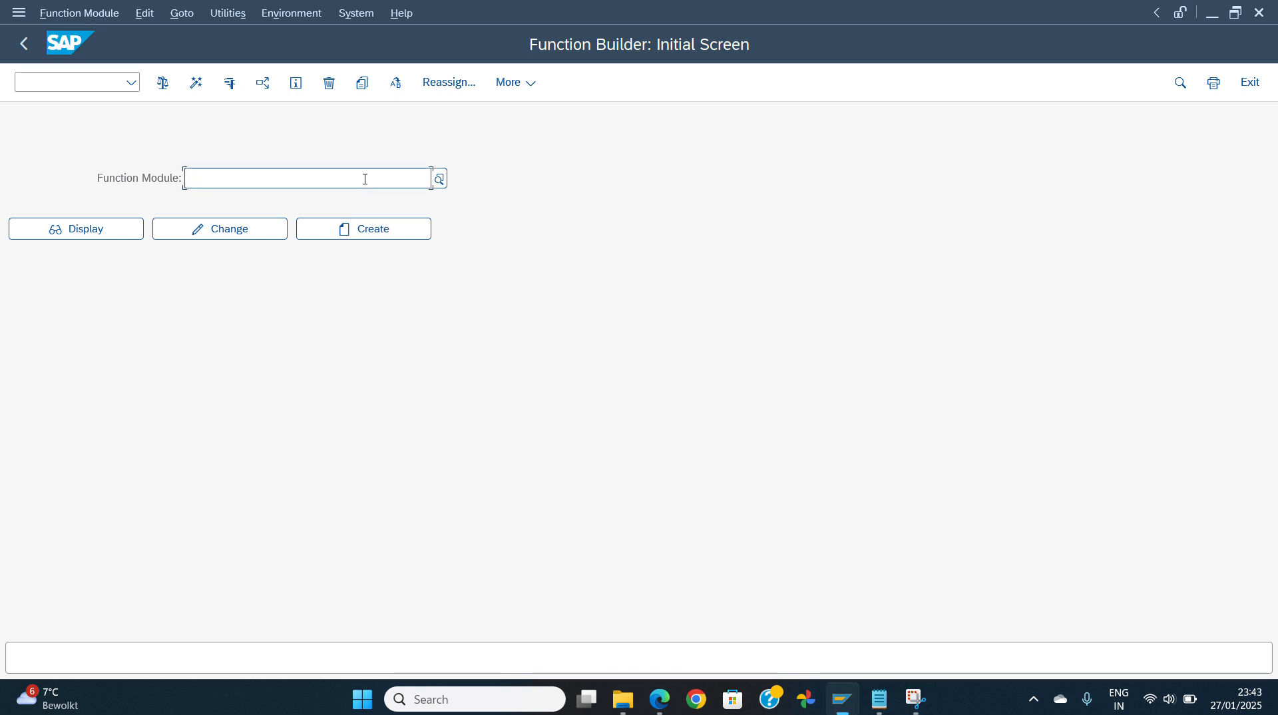
left_click(364, 179)
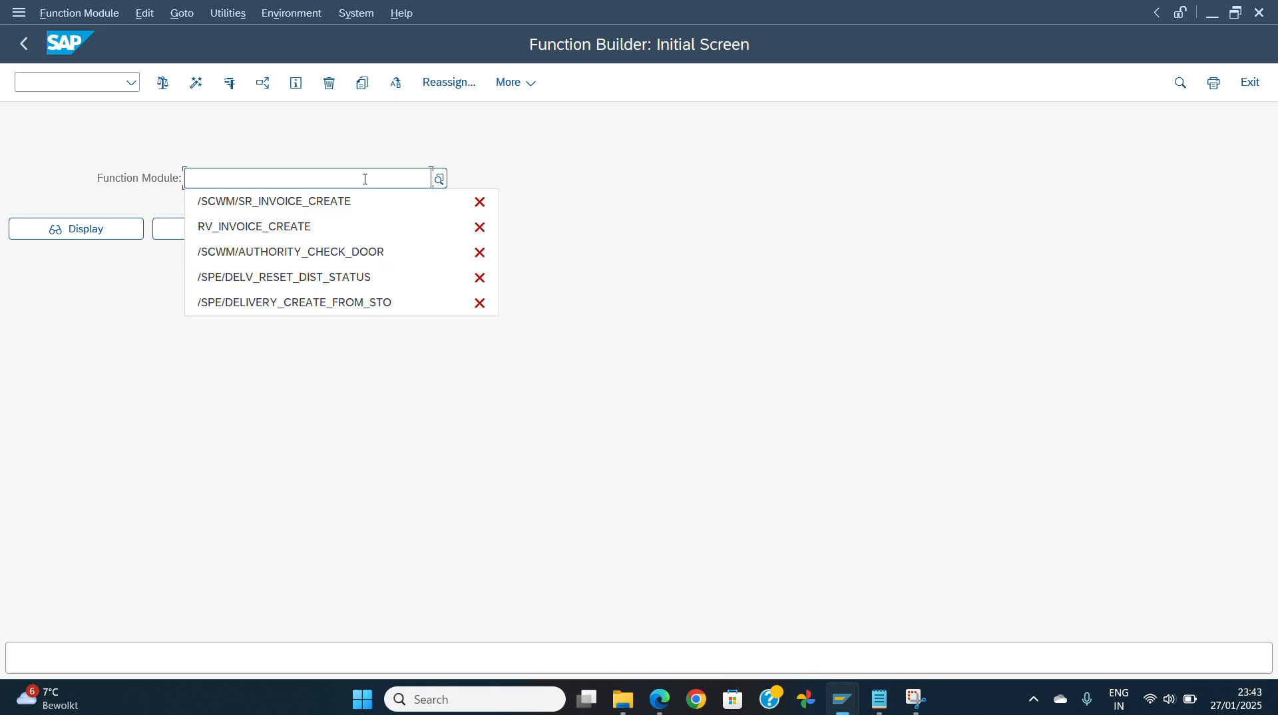
key("Down")
key("Down")
key("Return")
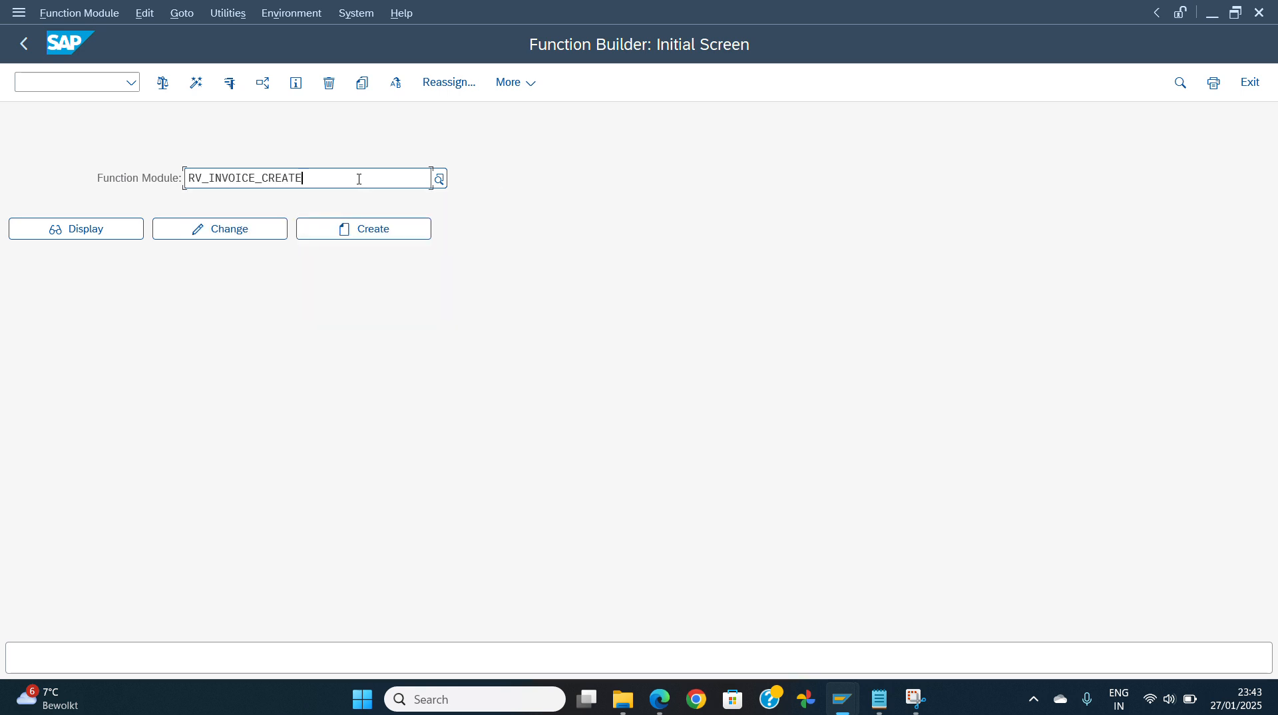
left_click(108, 229)
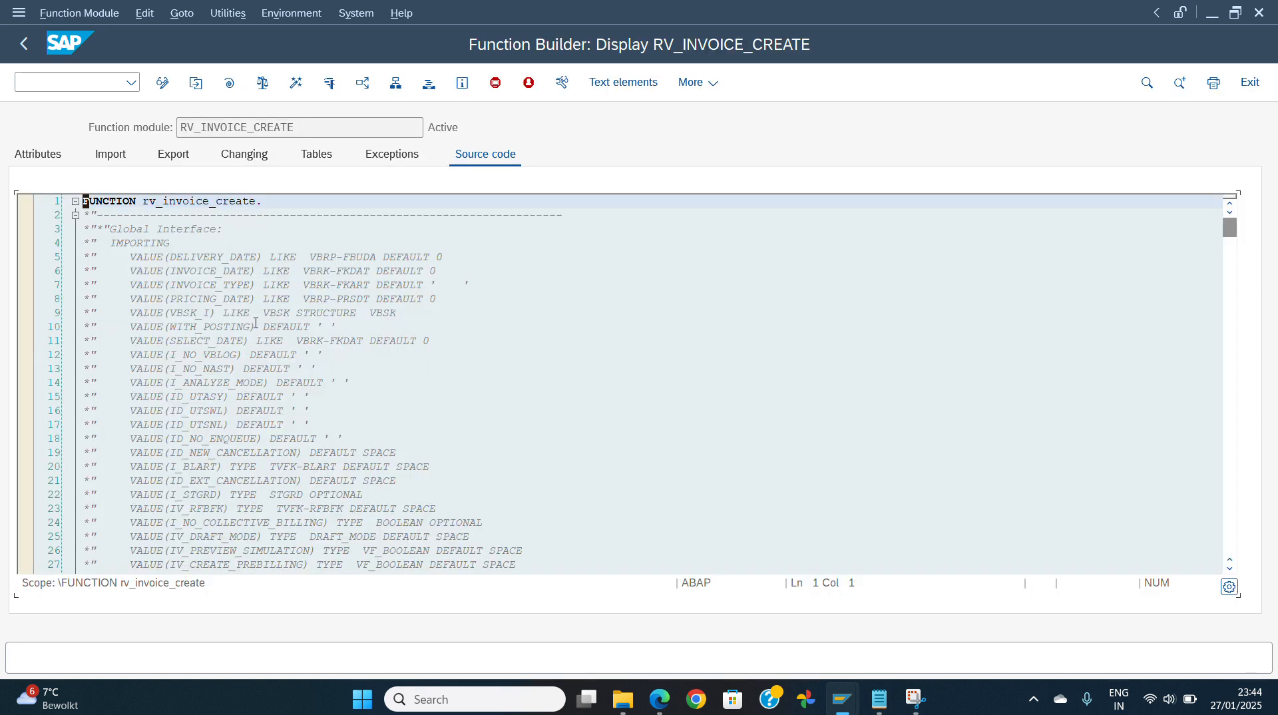
- Set an external breakpoint on the kom-fkart = invoice_type assignment in line 254 of RV_INVOICE_CREATE
left_click(245, 370)
scroll(245, 370, "down", 17)
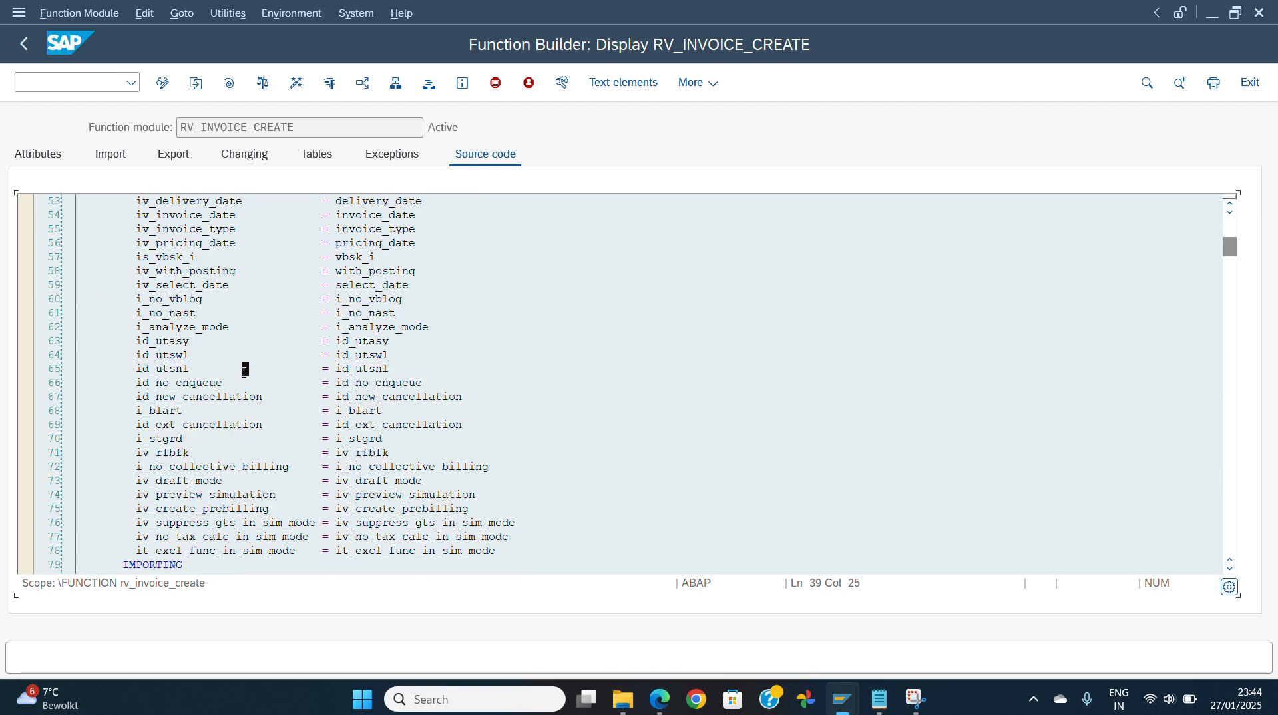
left_click(245, 371)
key("Page_Down")
key("Page_Down")
key("Page_Down")
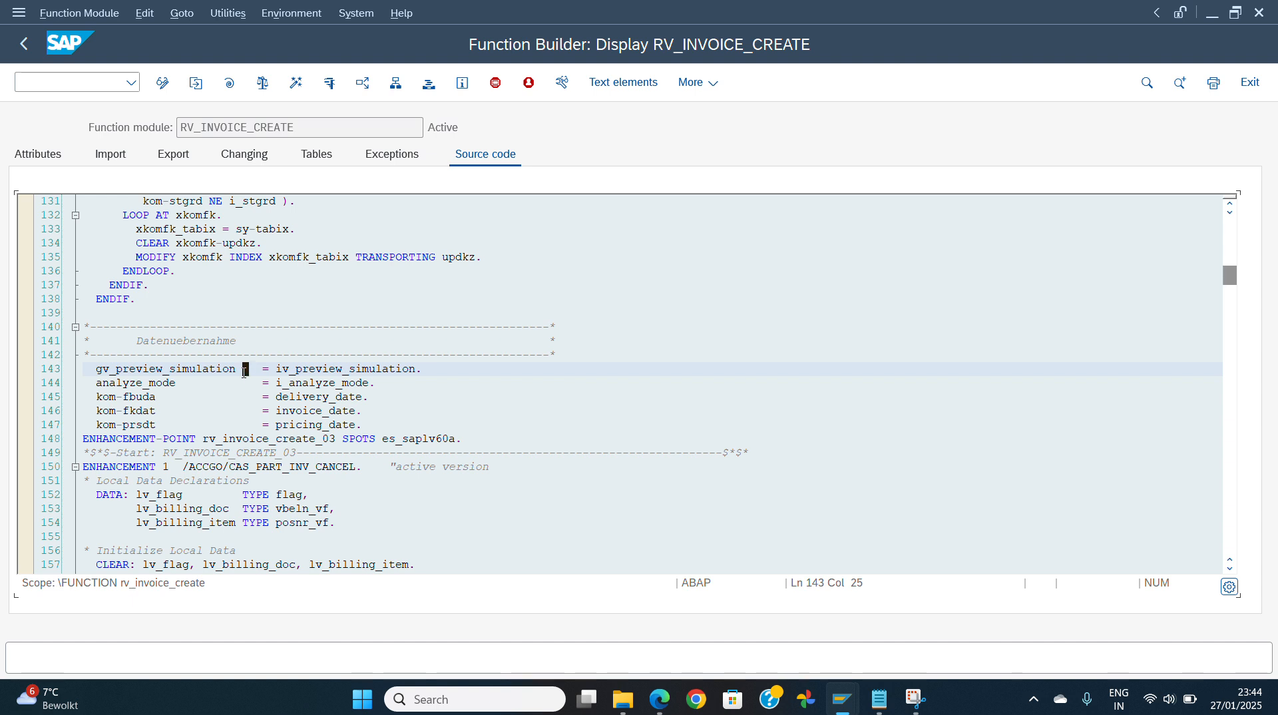
key("Down")
key("Down")
key("Down")
key("Down")
key("Down")
key("Down")
key("Down")
key("Down")
key("Down")
key("Down")
key("Down")
key("Down")
key("Down")
key("Down")
key("Down")
key("Down")
key("Down")
key("Down")
key("Down")
key("Down")
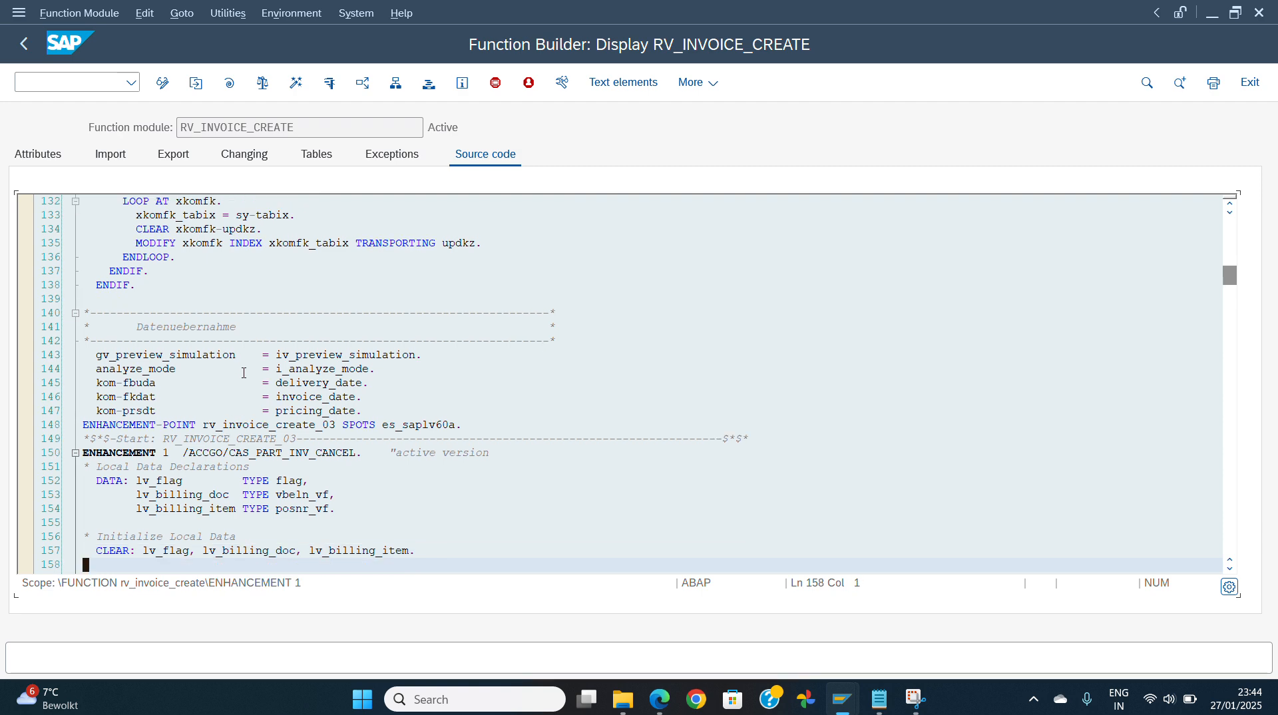
key("Down")
key("Down")
key("Down")
key("Down")
key("Down")
key("Down")
key("Down")
key("Down")
key("Down")
key("Down")
key("Down")
key("Down")
key("Down")
key("Down")
key("Down")
key("Down")
key("Down")
key("Down")
key("Down")
key("Down")
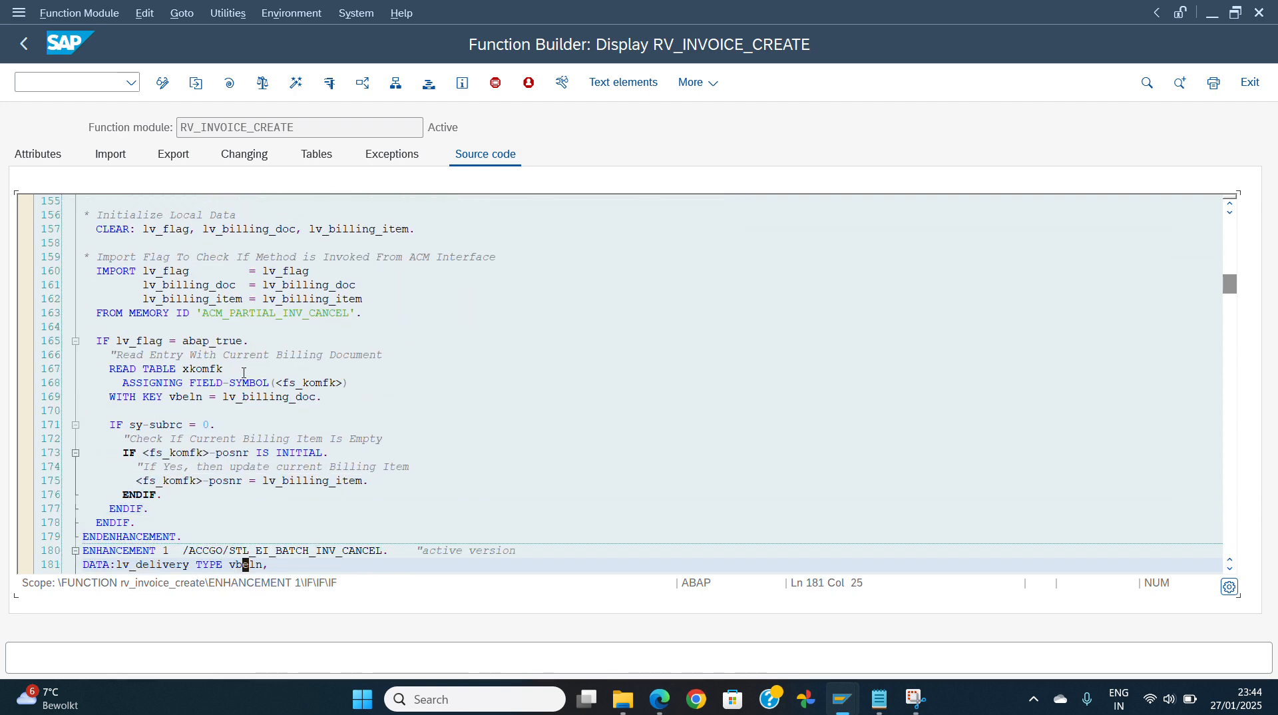
key("Down")
key("Down")
key("Down")
key("Down")
key("Down")
key("Down")
key("Down")
key("Down")
key("Down")
key("Down")
key("Down")
key("Down")
key("Down")
key("Down")
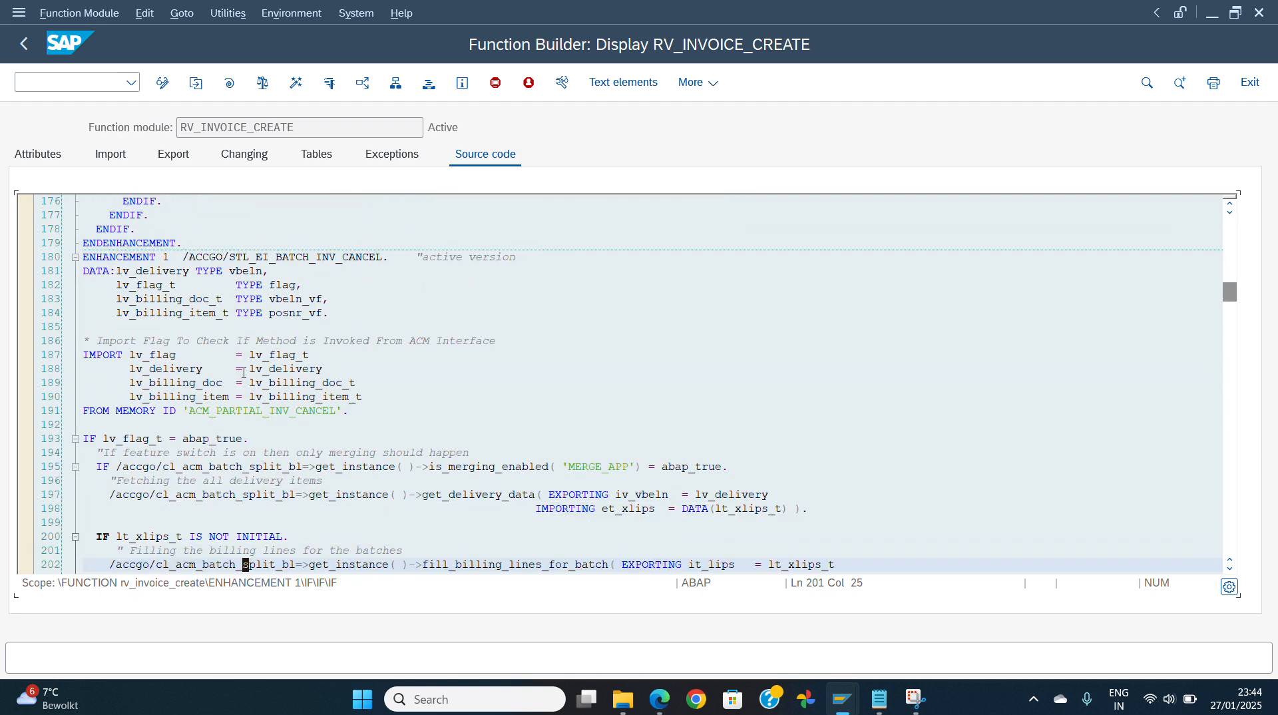
key("Down")
key("Down")
key("Down")
key("Down")
key("Down")
key("Down")
key("Down")
key("Down")
key("Down")
key("Down")
key("Down")
key("Down")
key("Down")
key("Down")
key("Down")
key("Down")
key("Down")
key("Down")
key("Down")
key("Down")
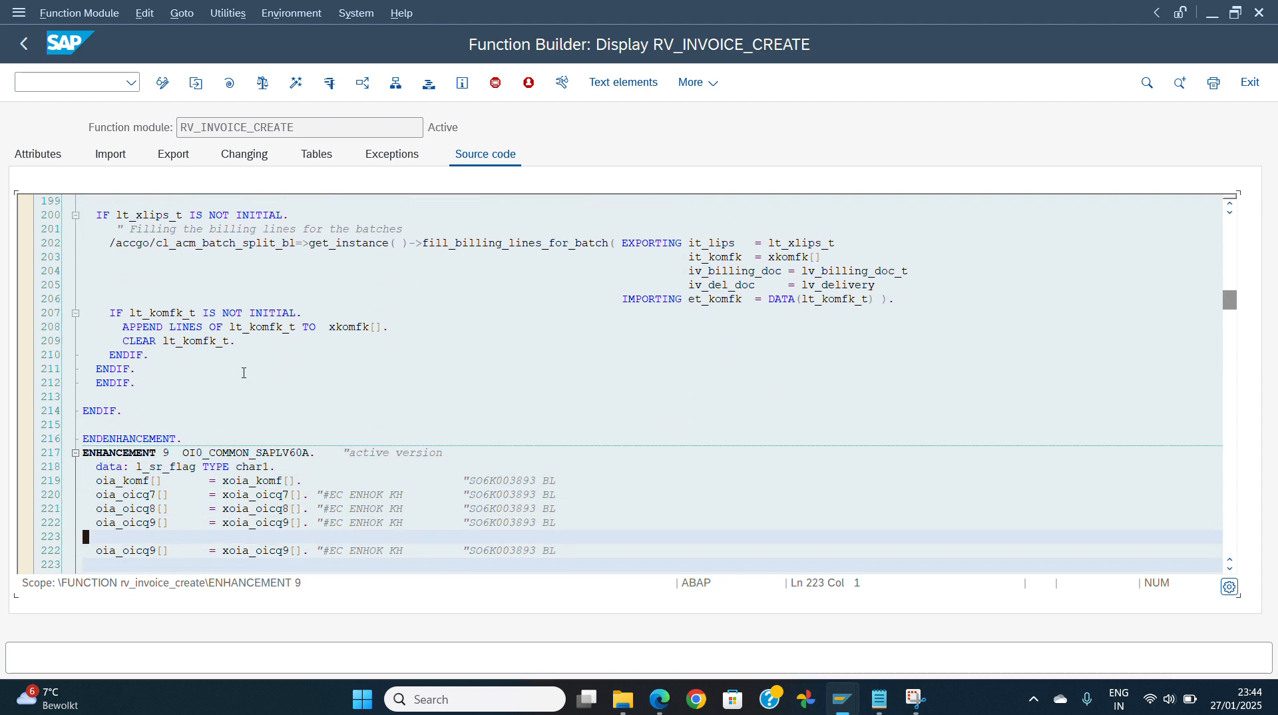
key("Down")
key("Down")
key("Down")
key("Down")
key("Down")
key("Down")
key("Down")
key("Down")
key("Down")
key("Down")
key("Down")
key("Down")
key("Down")
key("Down")
key("Down")
key("Down")
key("Down")
key("Down")
key("Down")
key("Down")
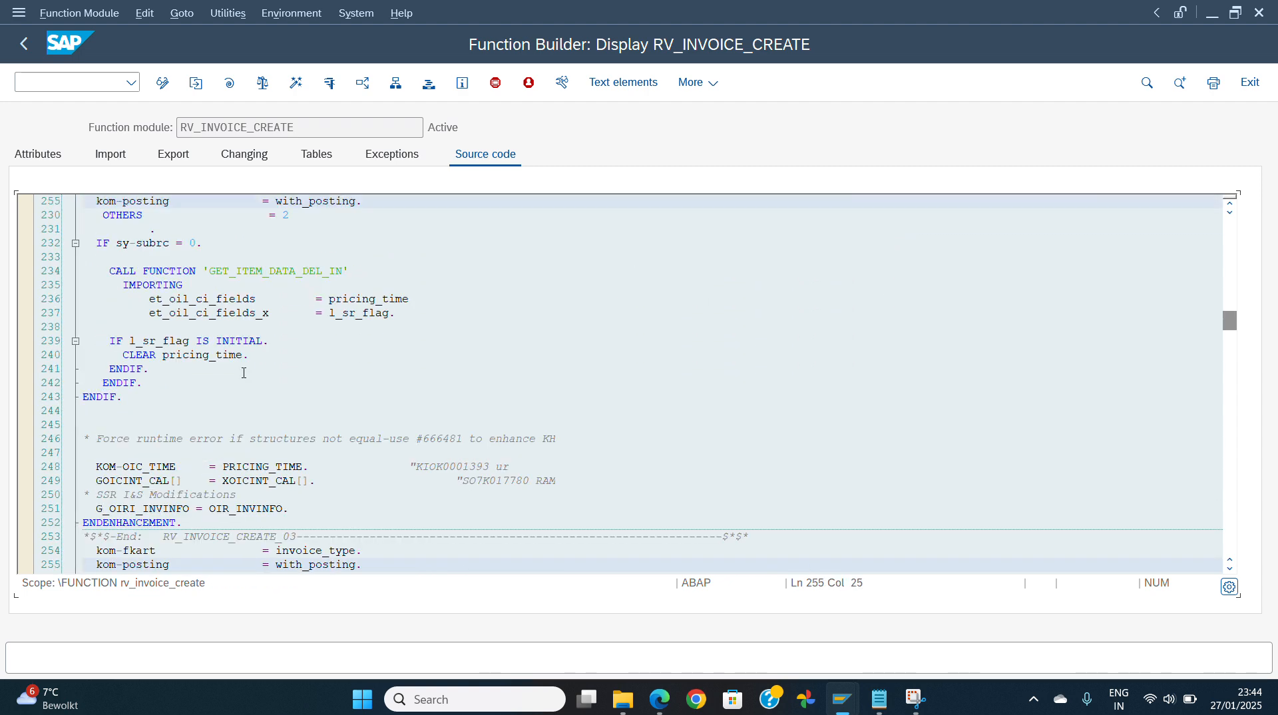
key("Page_Up")
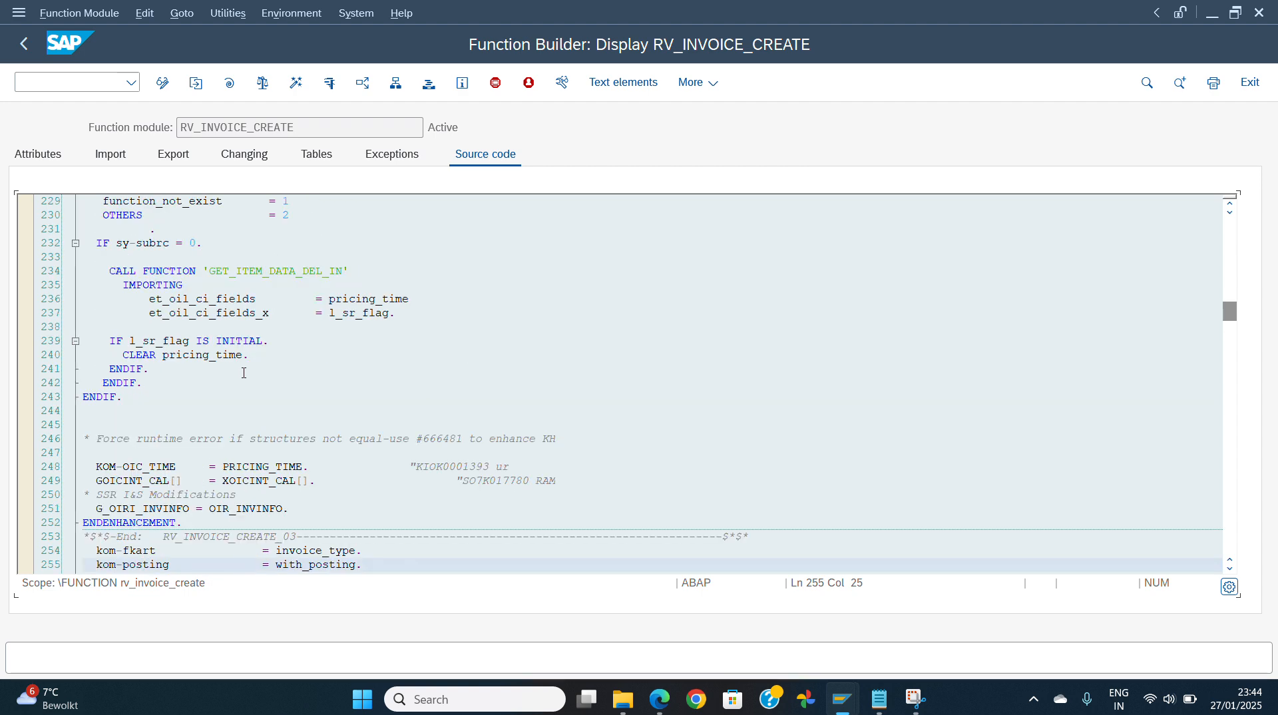
key("Down")
key("Down")
key("Down")
key("Down")
key("Down")
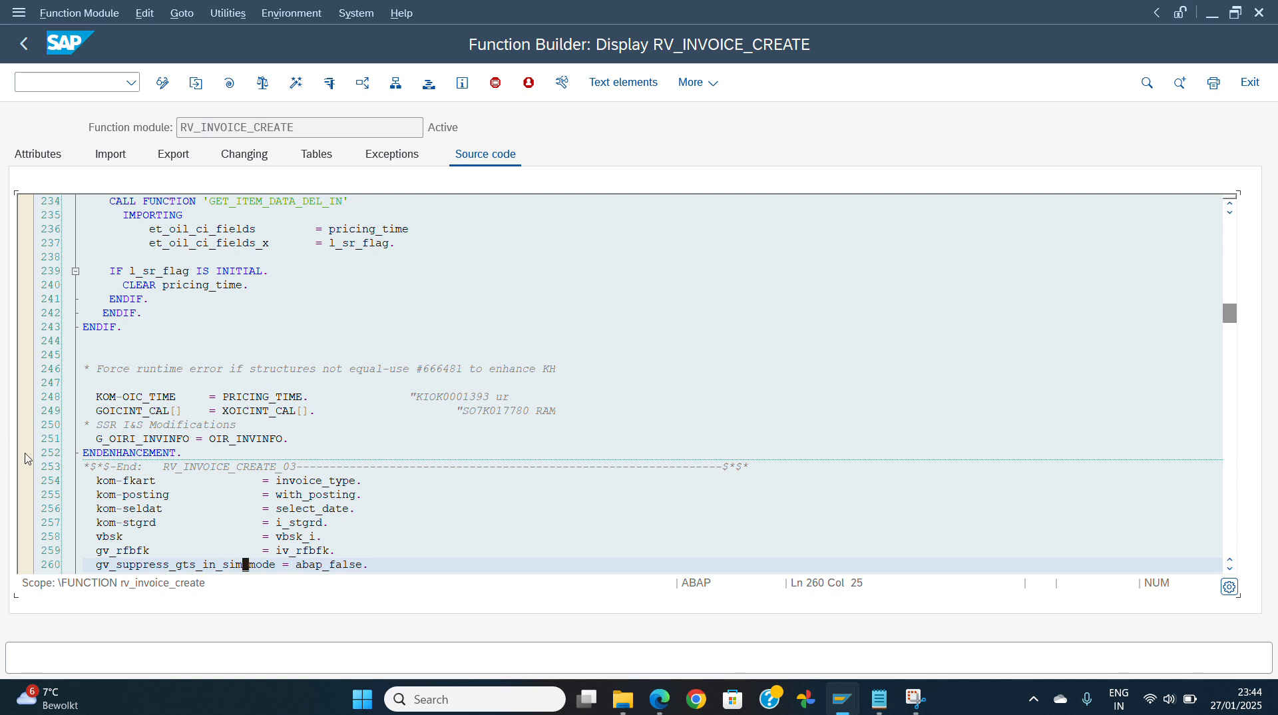
left_click(90, 456)
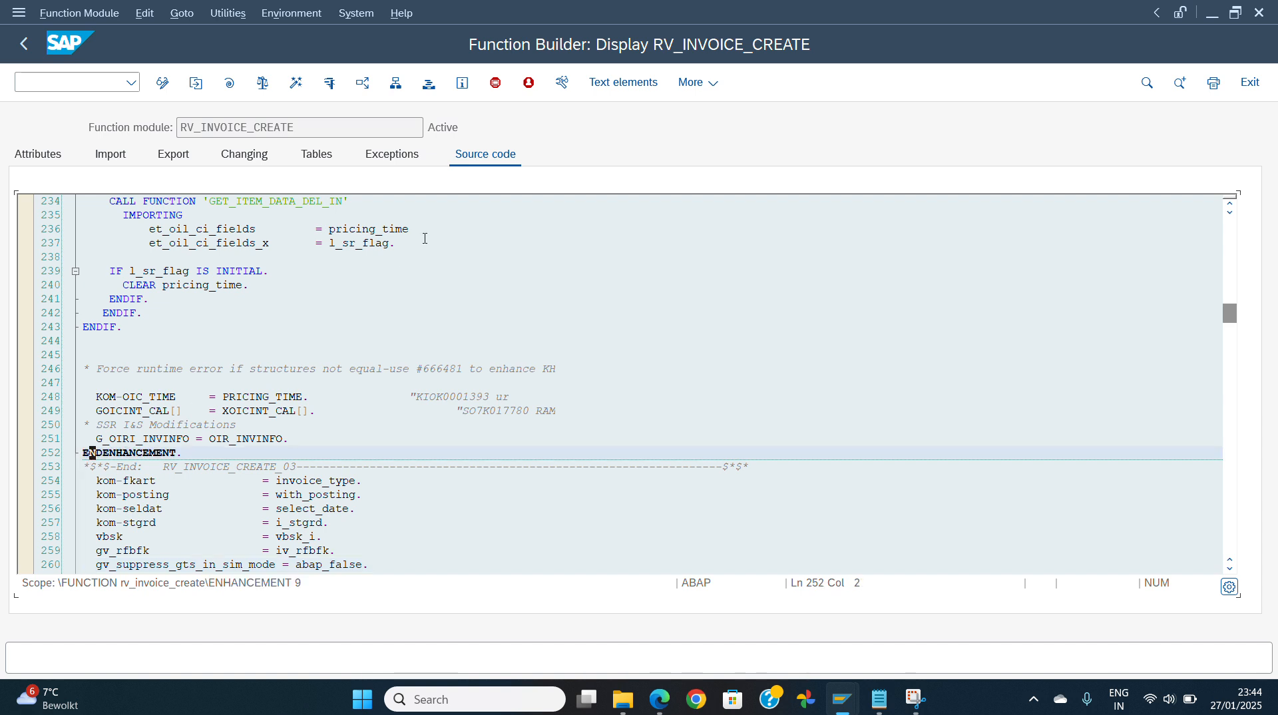
left_click(529, 82)
left_click(98, 481)
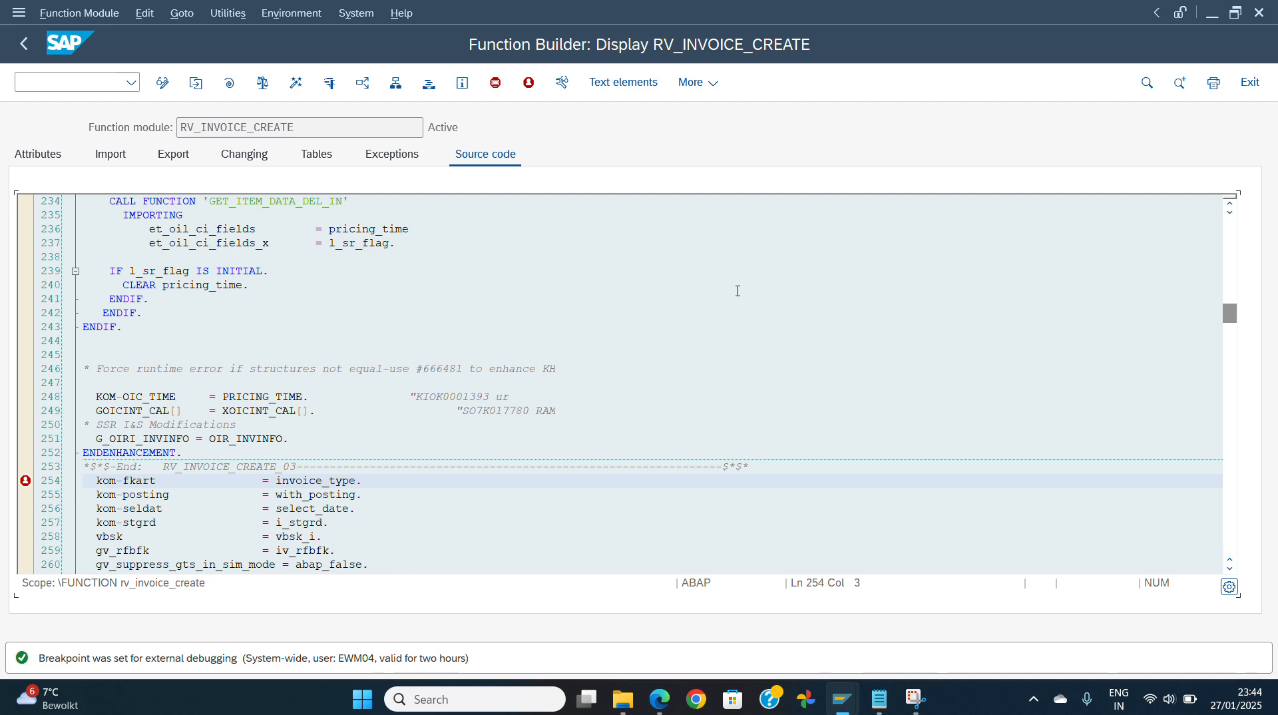
- Return to the outbound delivery in warehouse ZD14 and request its invoice with saving
key("alt+Tab")
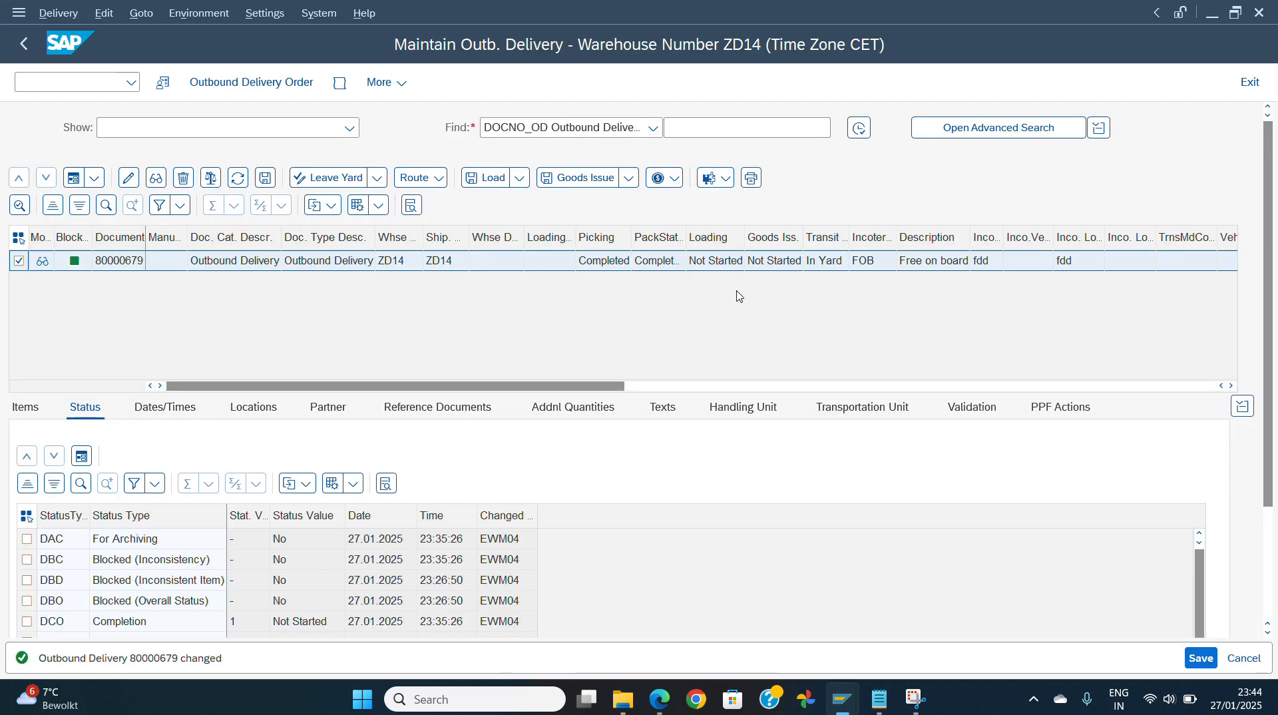
left_click(679, 184)
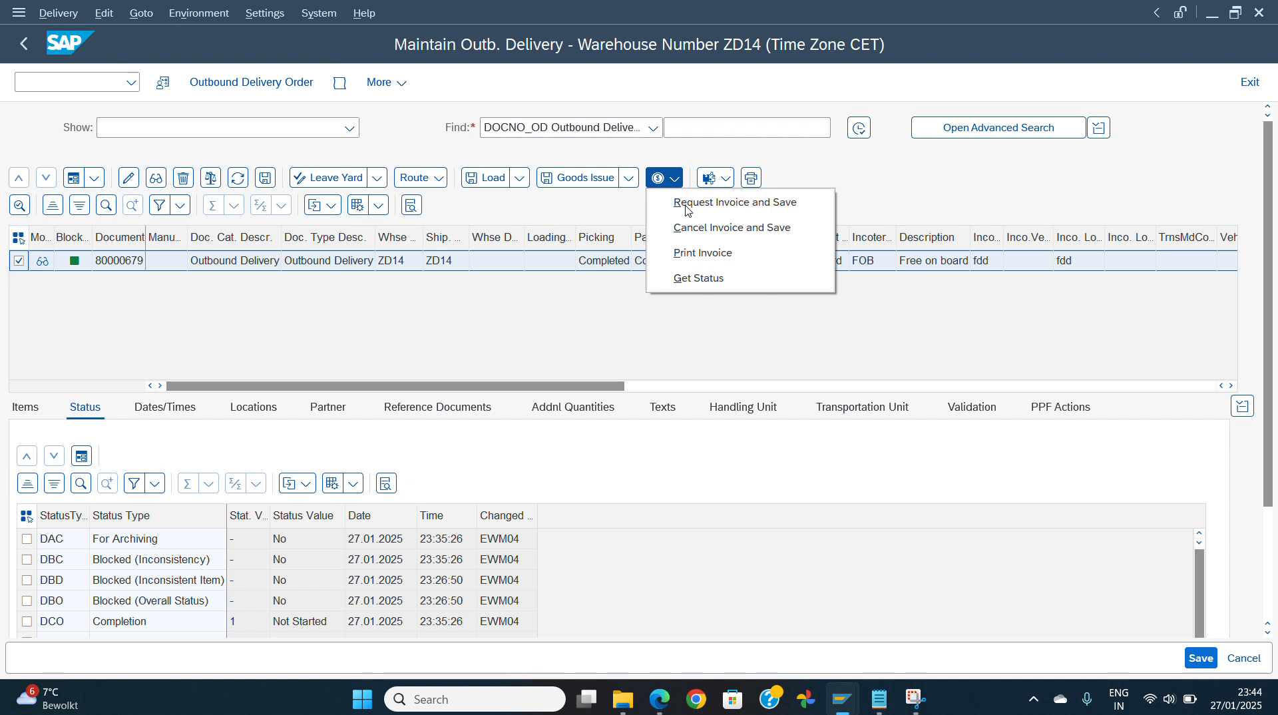
left_click(688, 209)
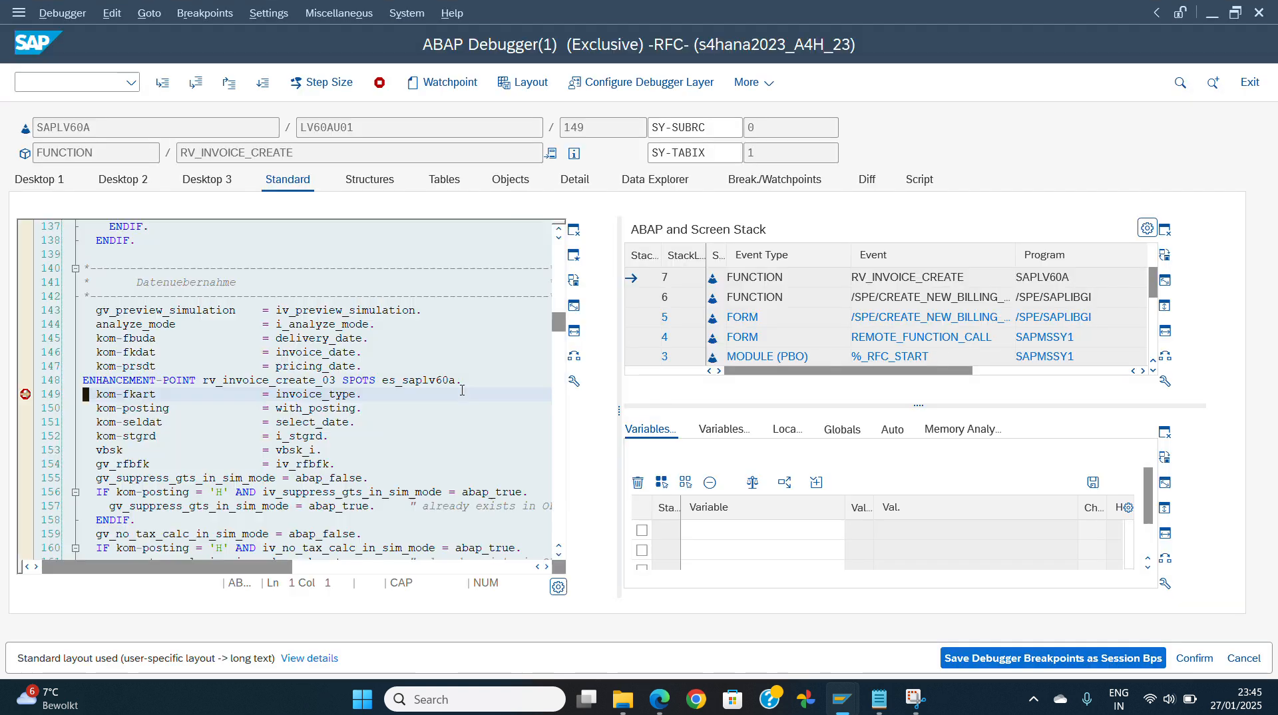
- Set the variable INVOICE_TYPE to F8 in the ABAP Debugger and continue the execution
left_click(324, 393)
double_click(324, 394)
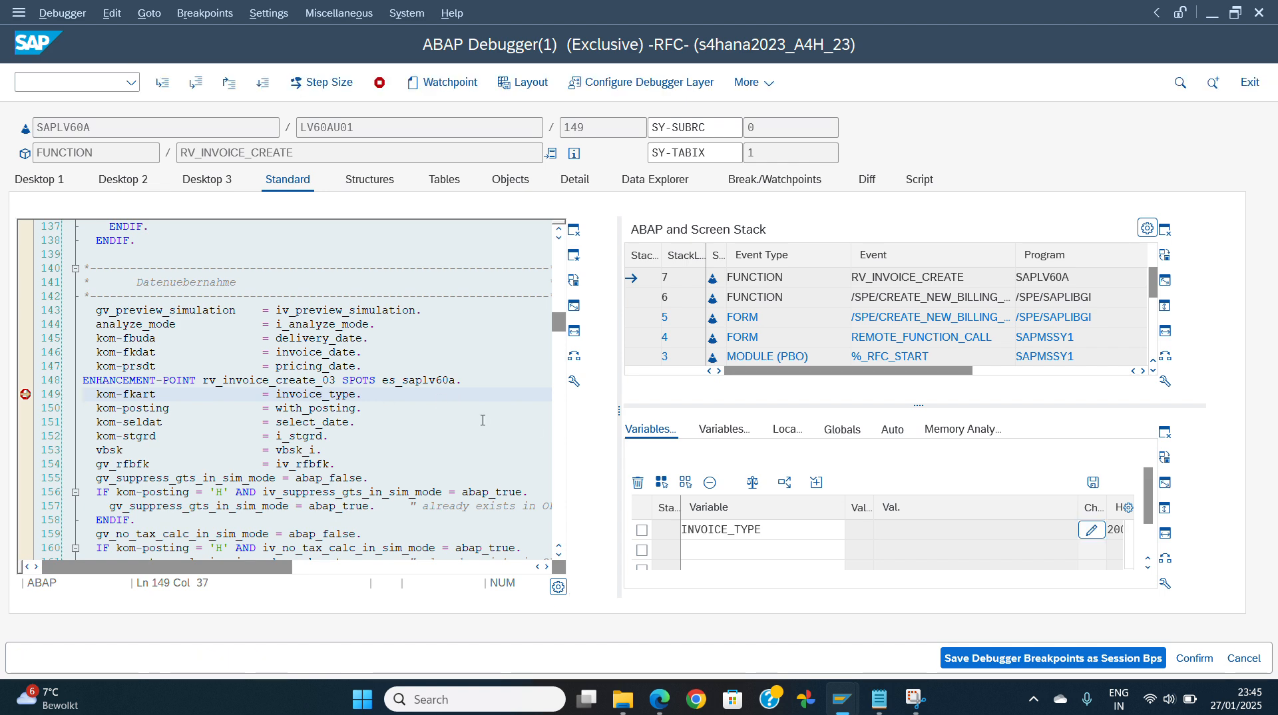
left_click(1082, 530)
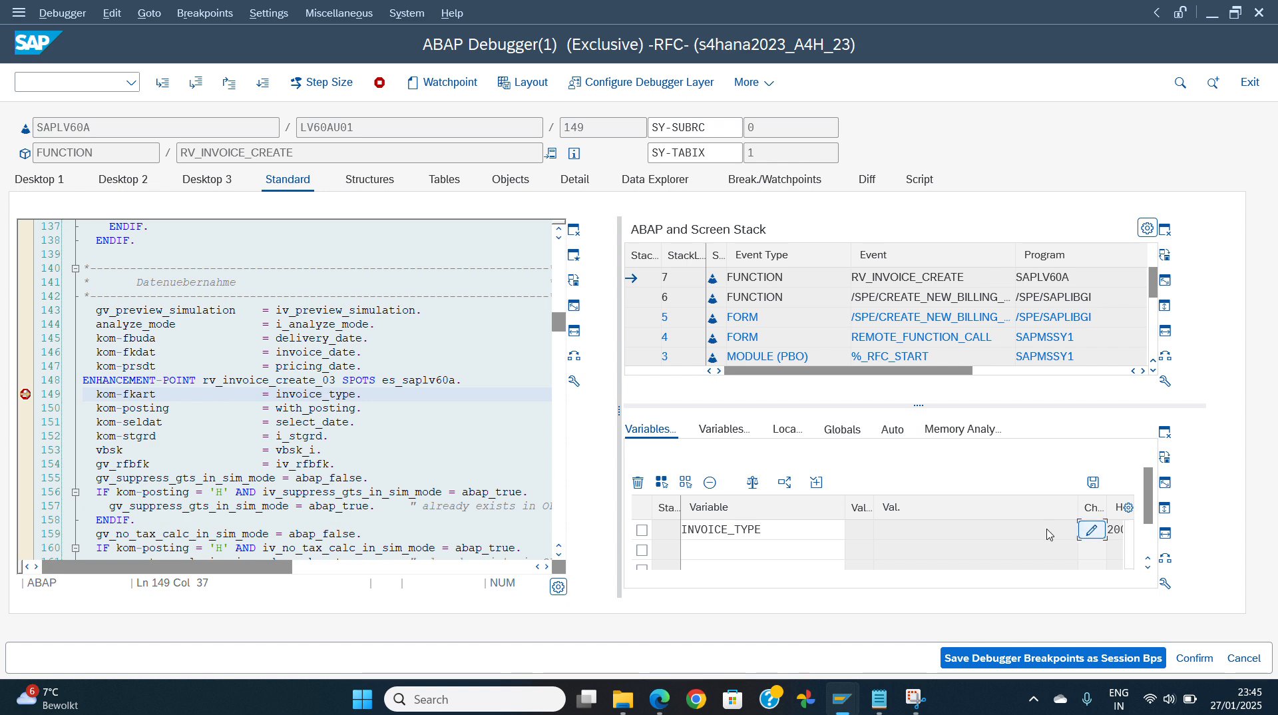
type("F")
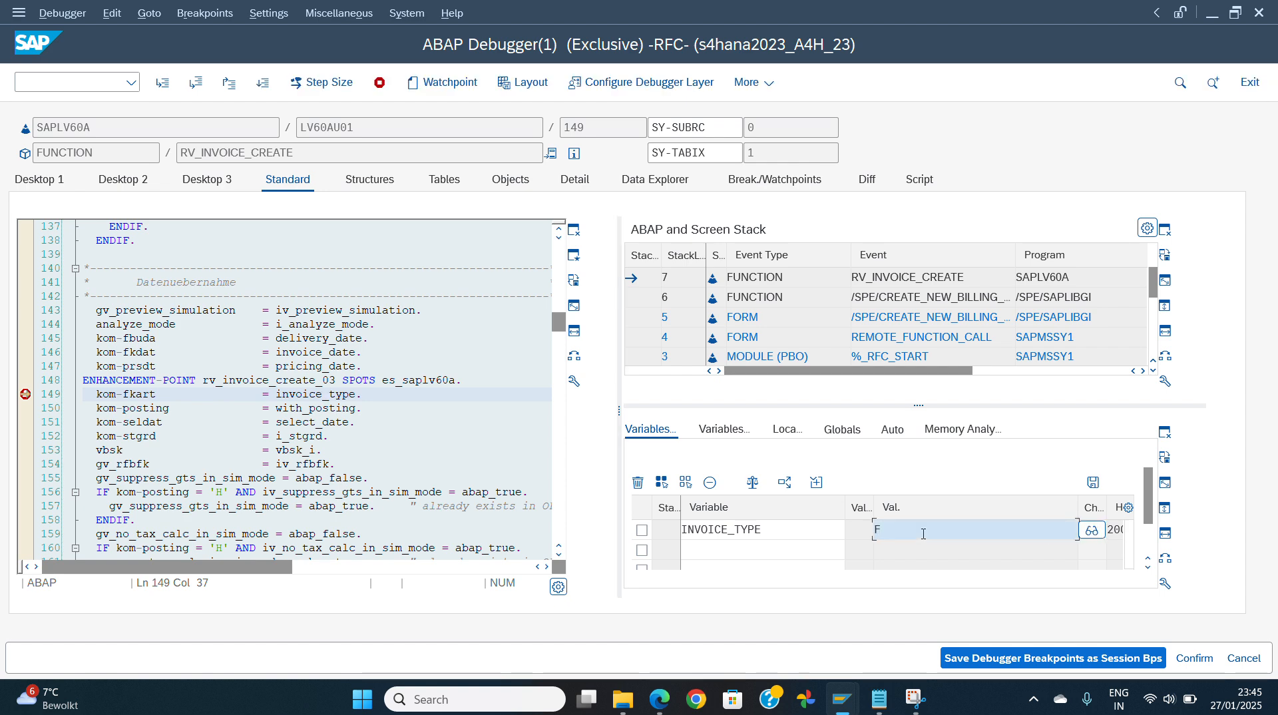
type("*")
key("BackSpace")
type("8")
key("Return")
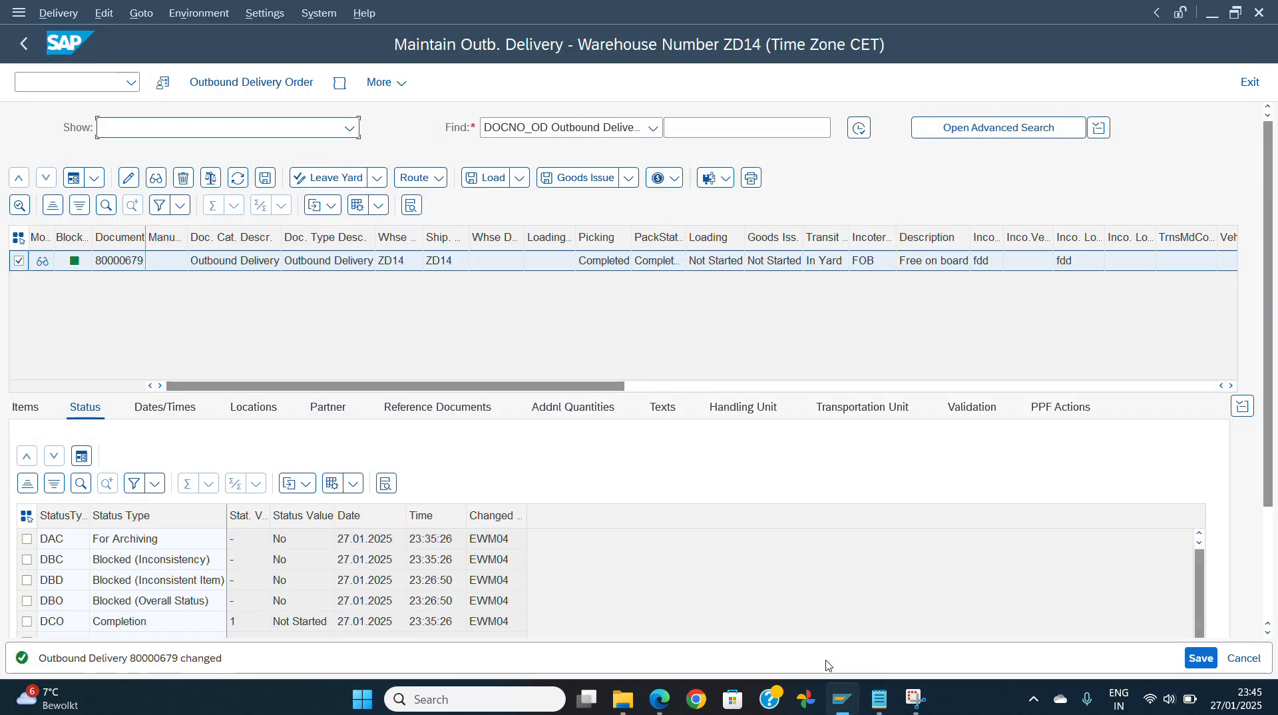
- In the Change Billing Documents session, run transaction VL03N, display the outbound delivery's document flow and select its latest pro forma invoice
mouse_move(833, 697)
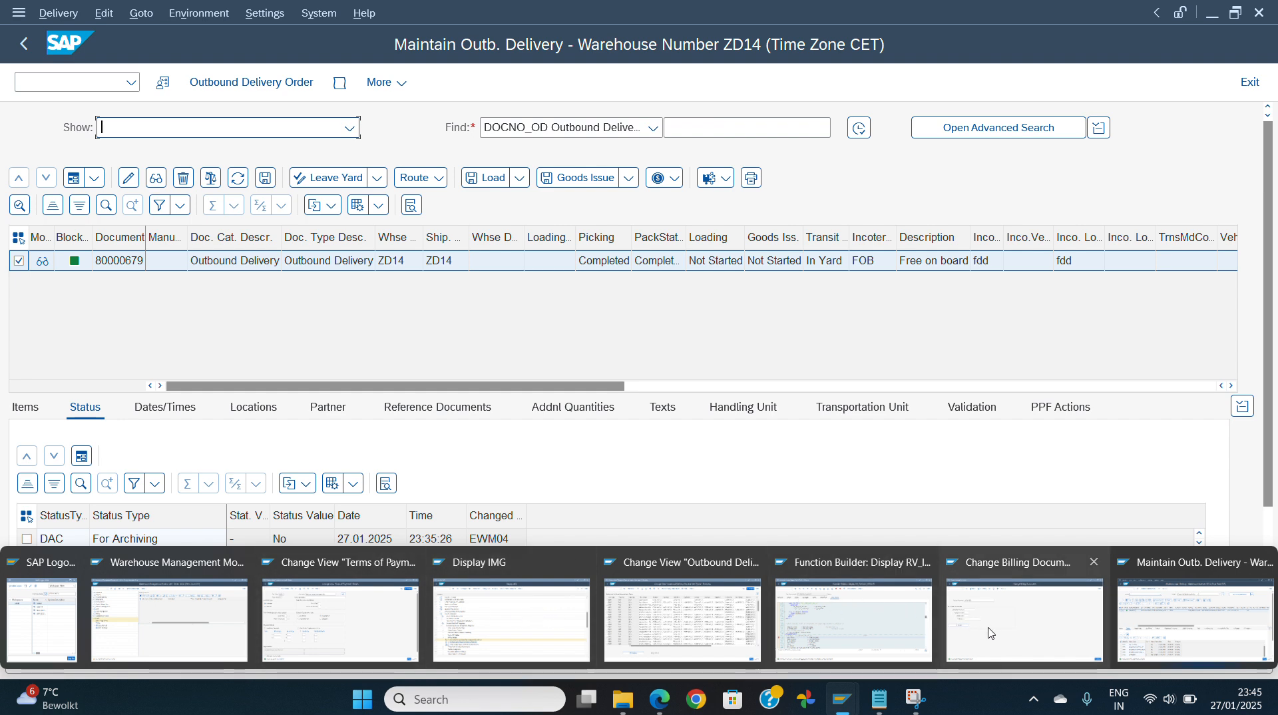
left_click(967, 627)
left_click(68, 83)
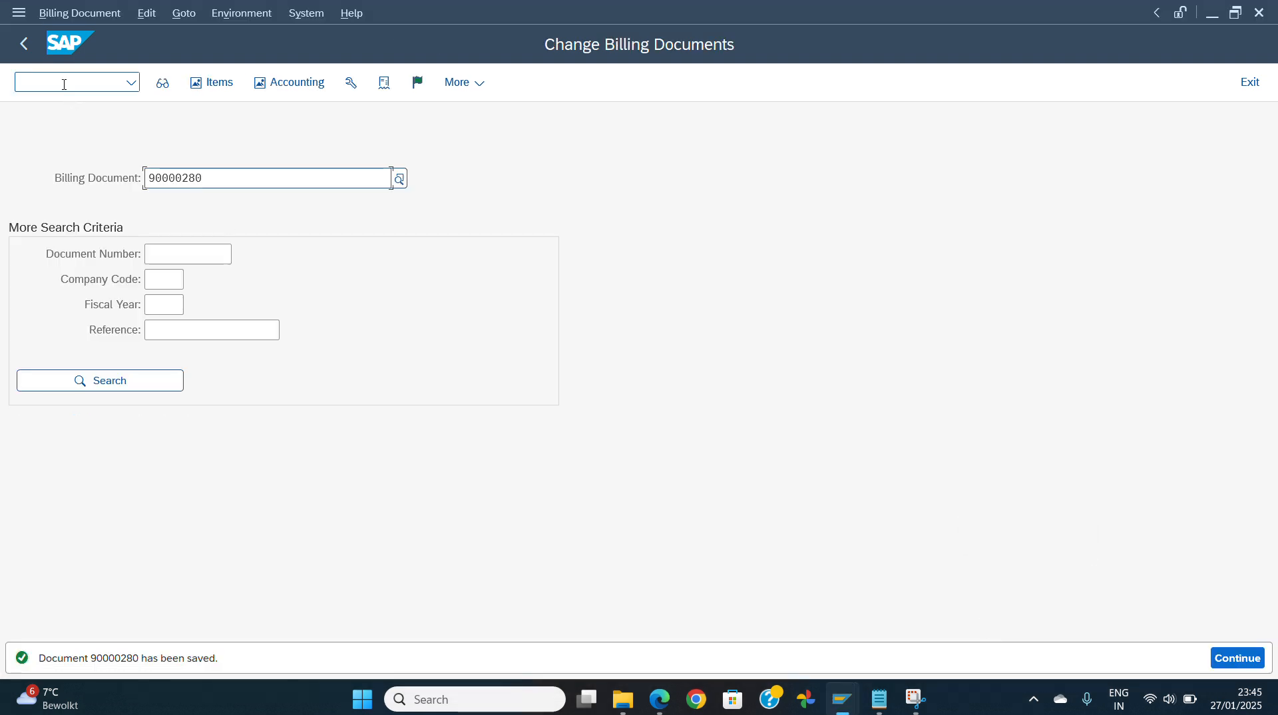
type("/nv")
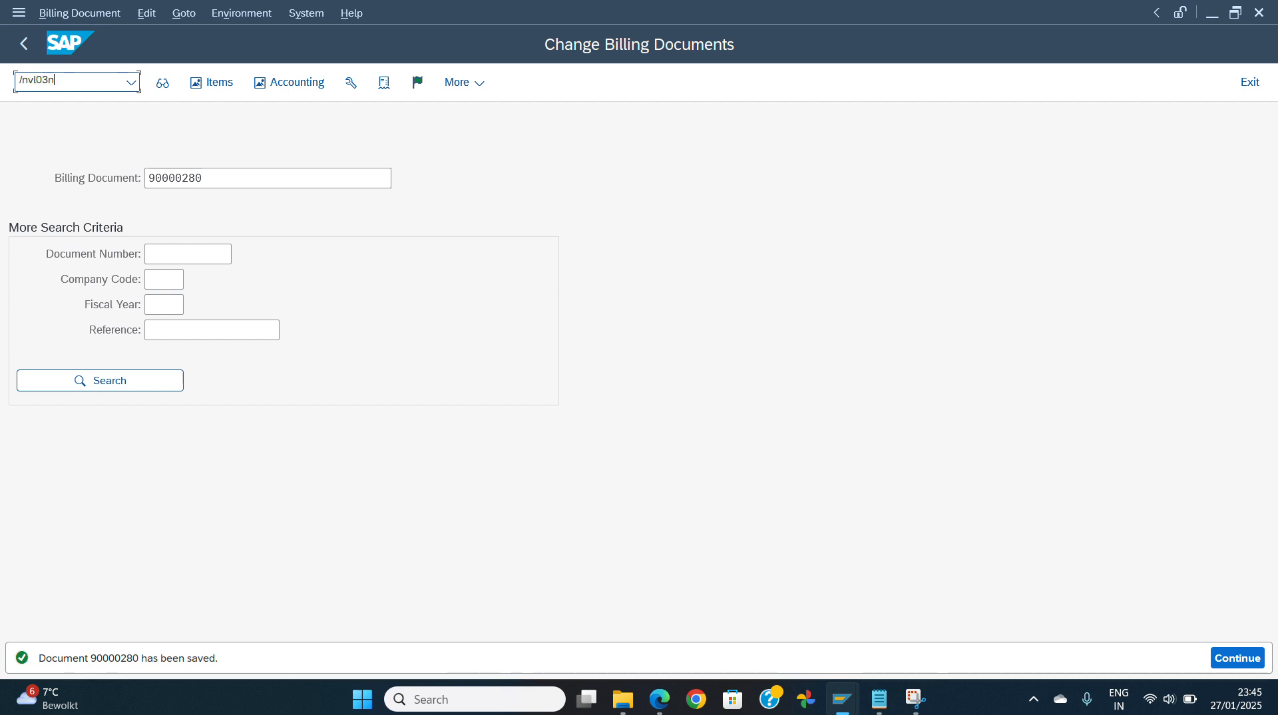
type("l03n")
key("Return")
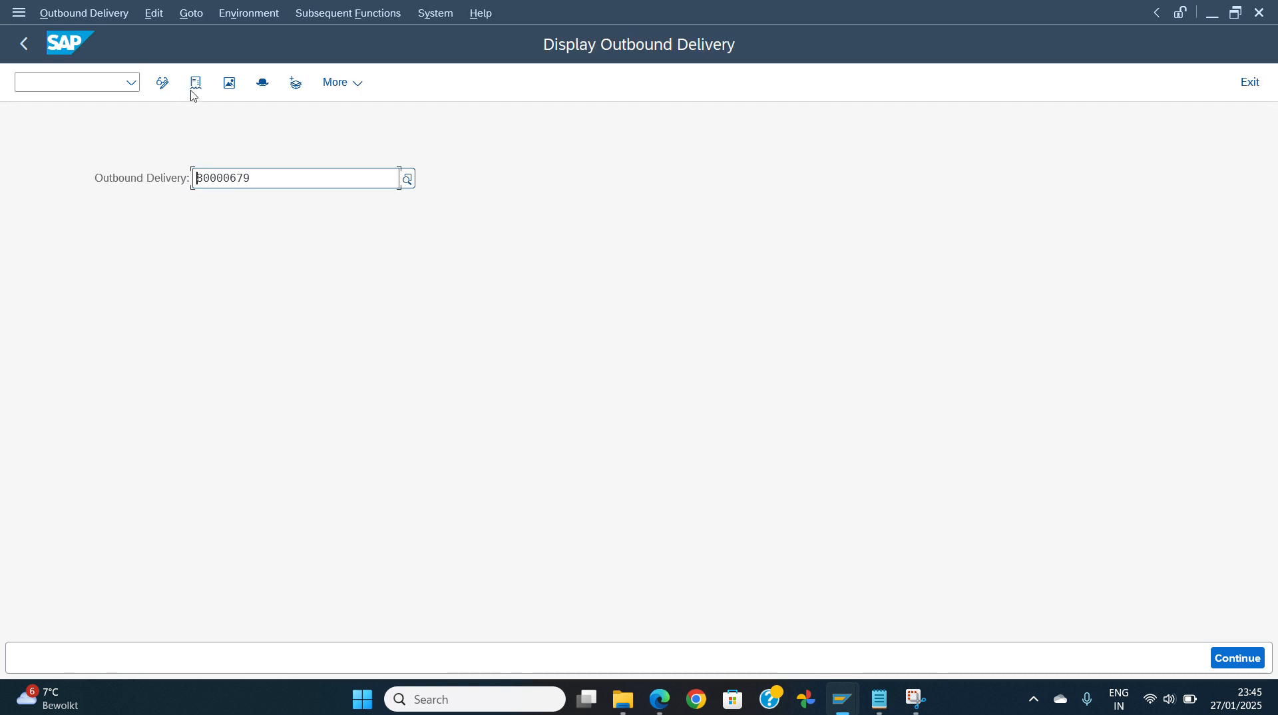
left_click(193, 86)
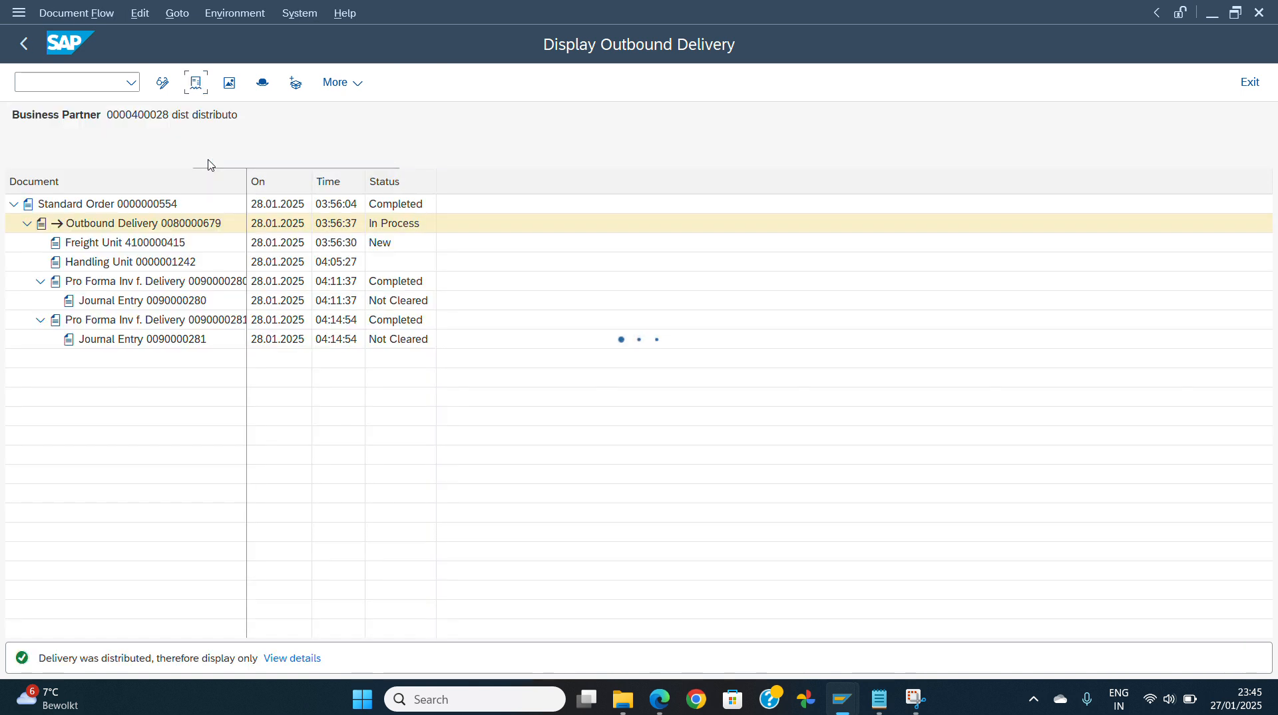
left_click(127, 325)
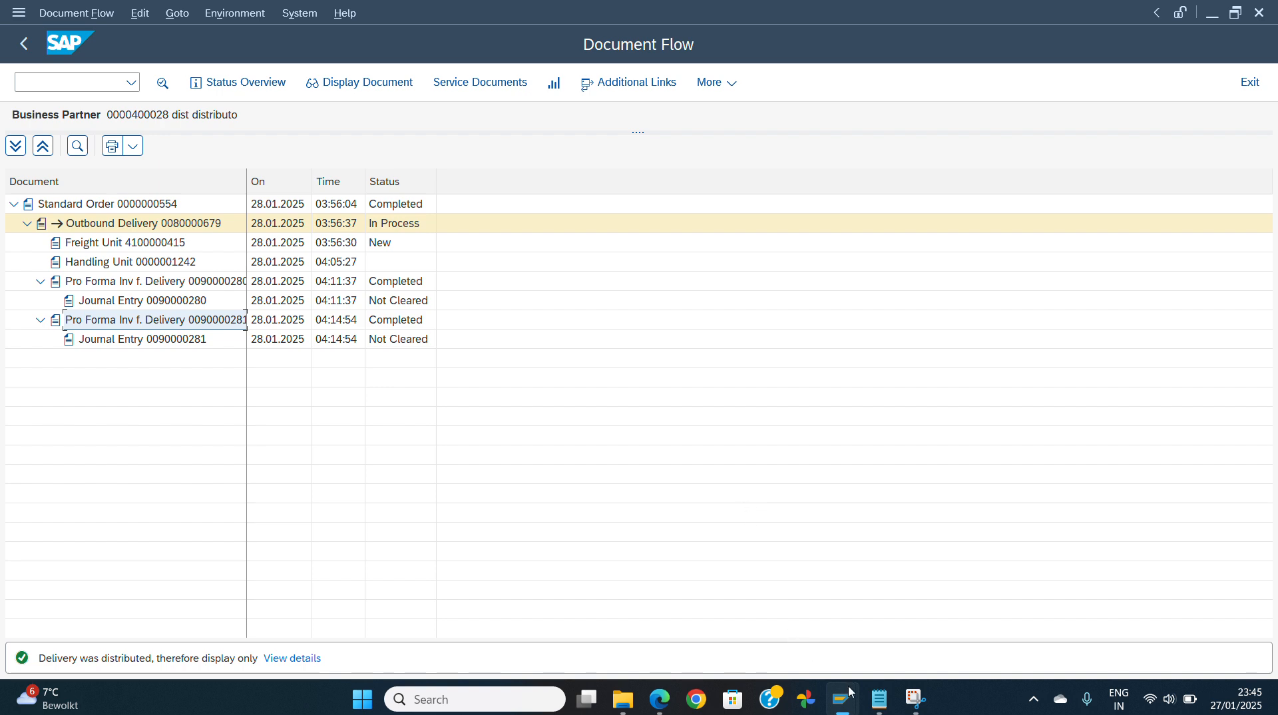
- Switch to the Pre-Req notes in Notepad and place the cursor on the empty line below VTFA /VTFL
left_click(919, 701)
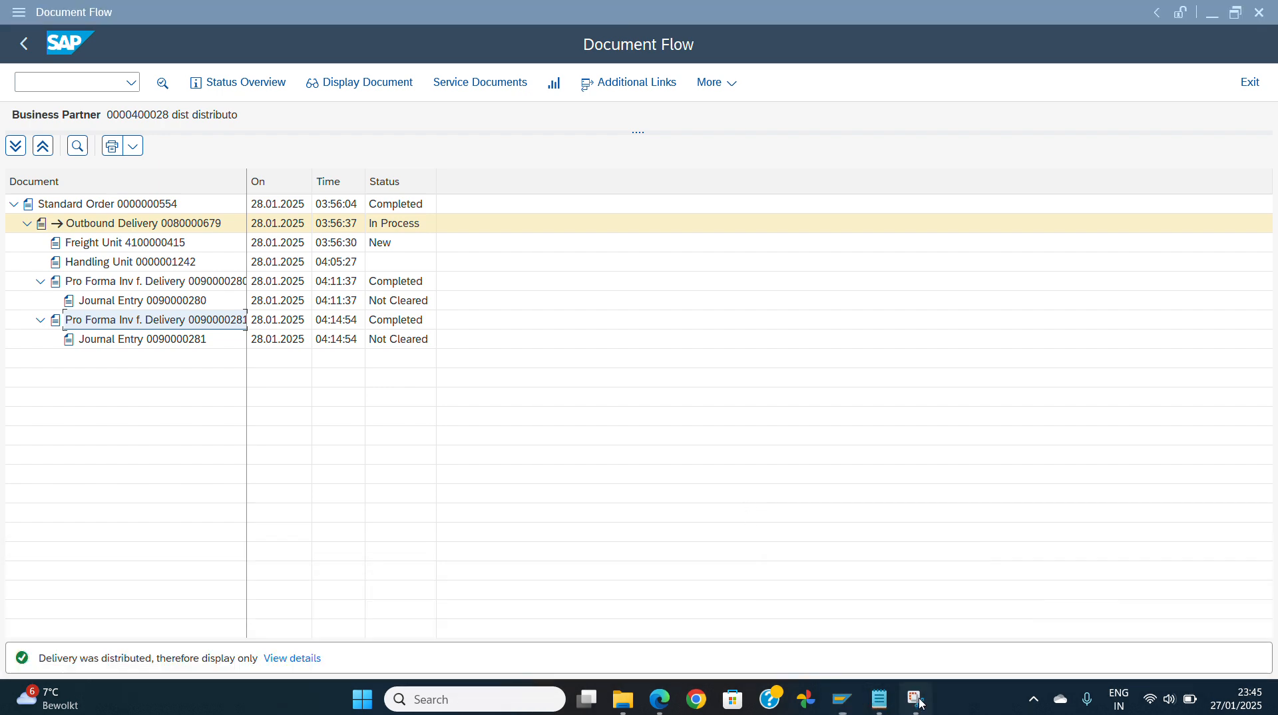
left_click(879, 699)
left_click(372, 434)
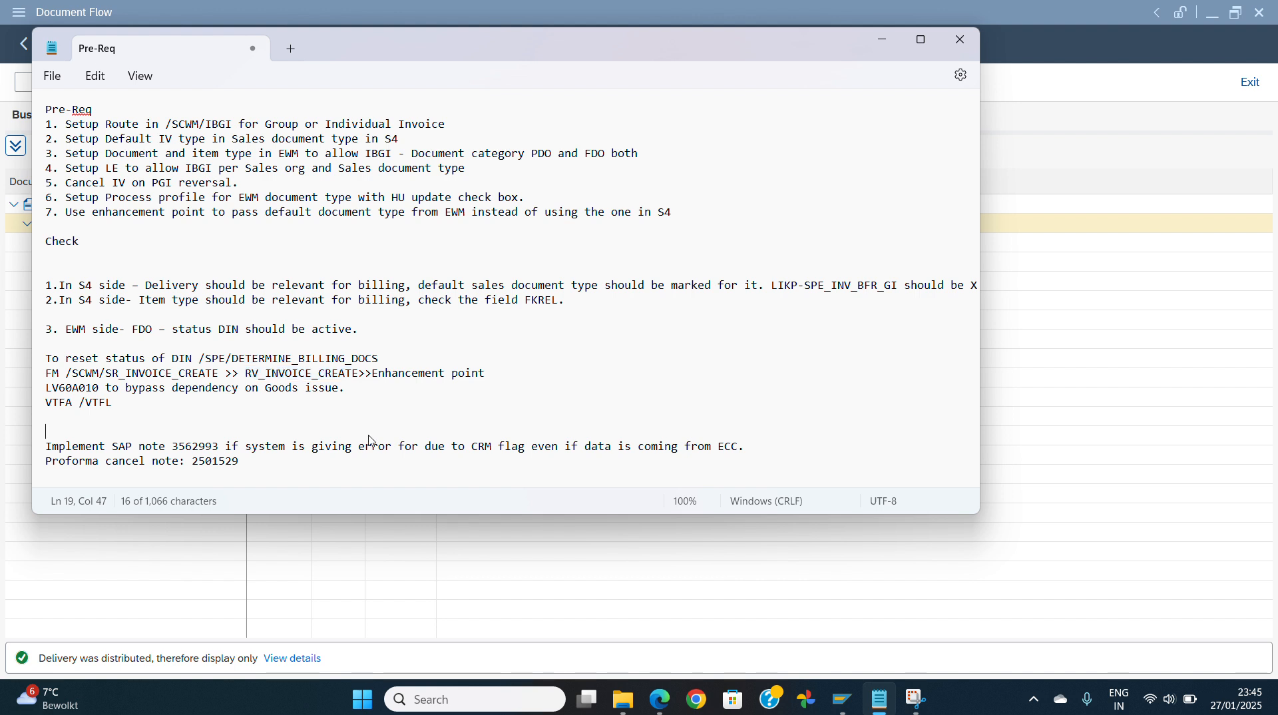